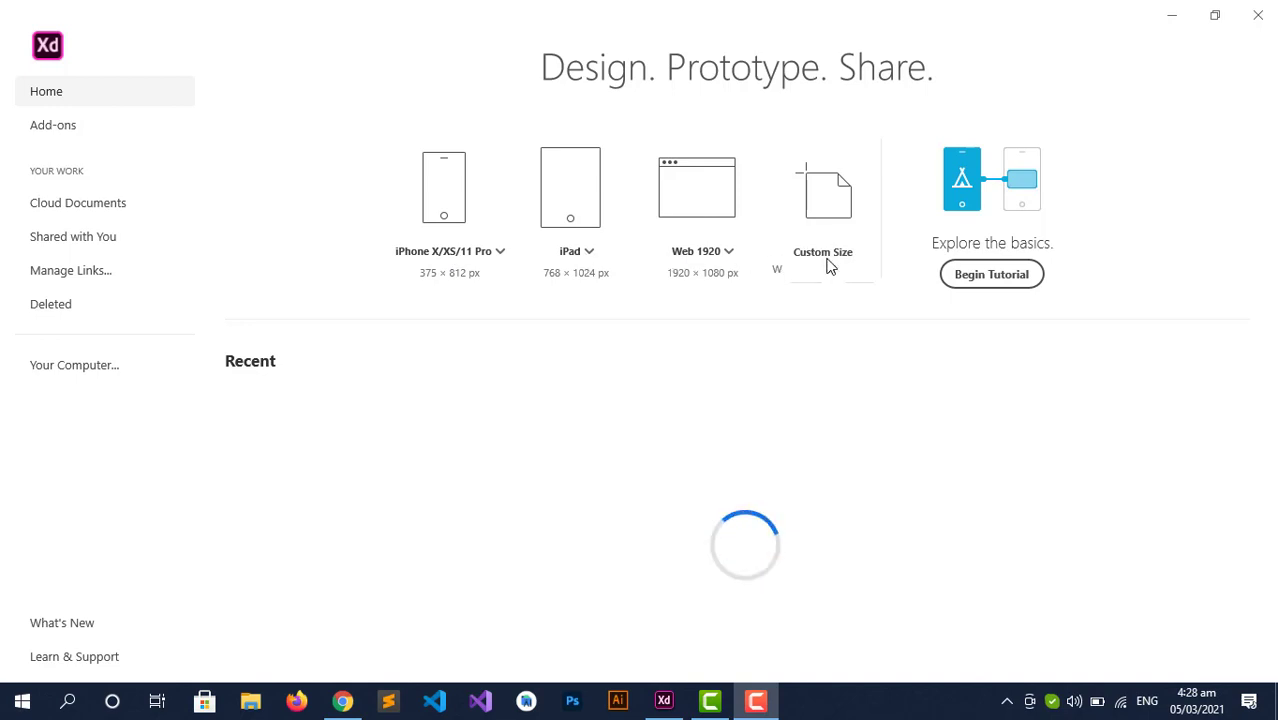
- Create a new design document with an Android Mobile (360 × 640) artboard
left_click(501, 252)
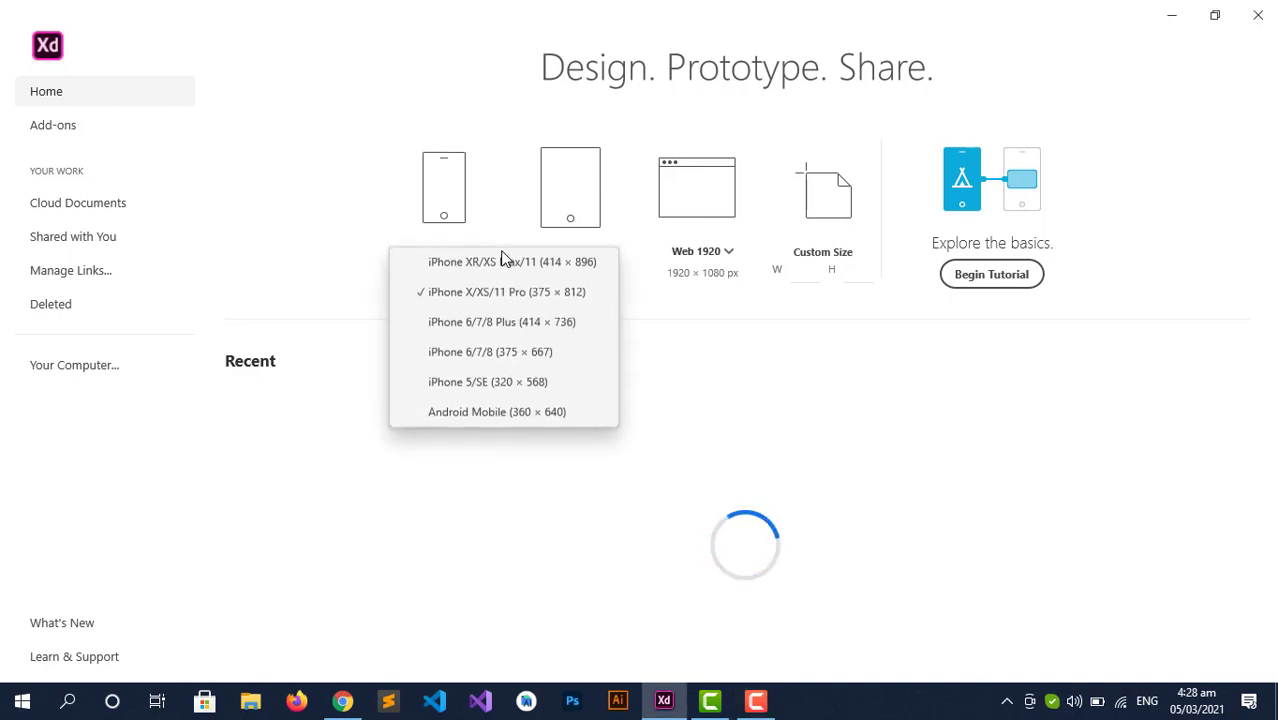
left_click(480, 411)
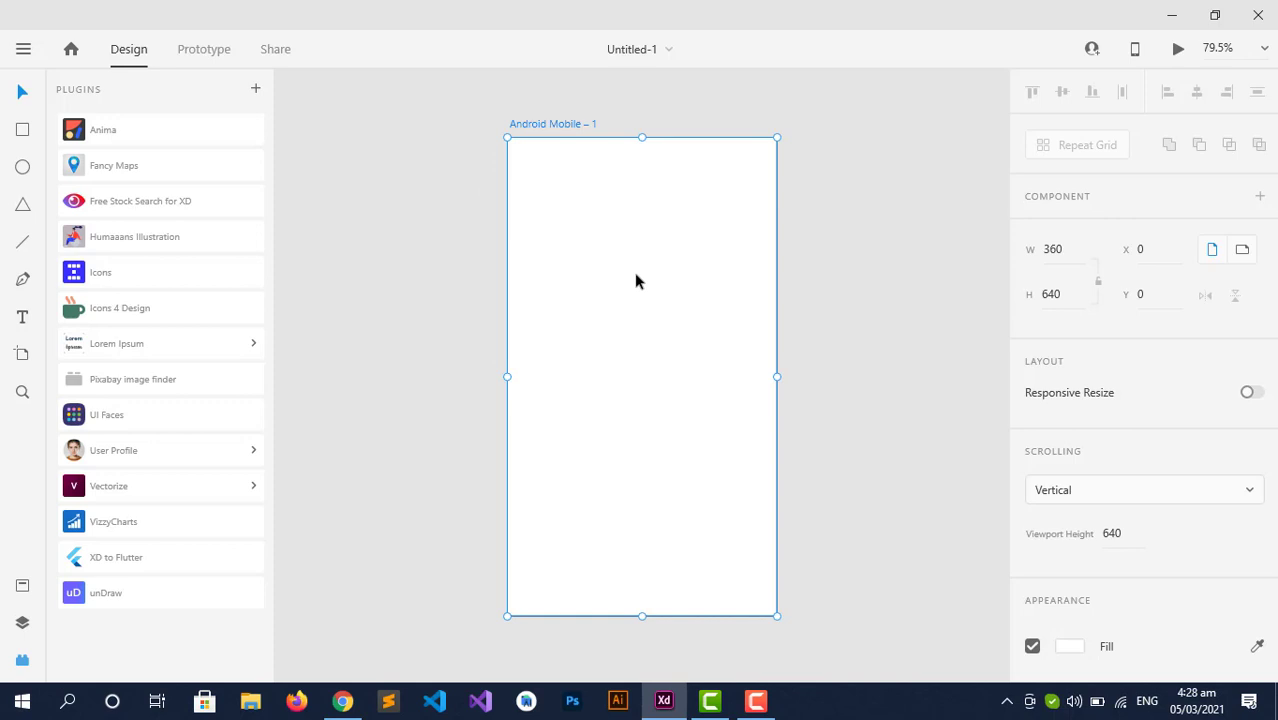
left_click_drag(636, 274, 468, 286)
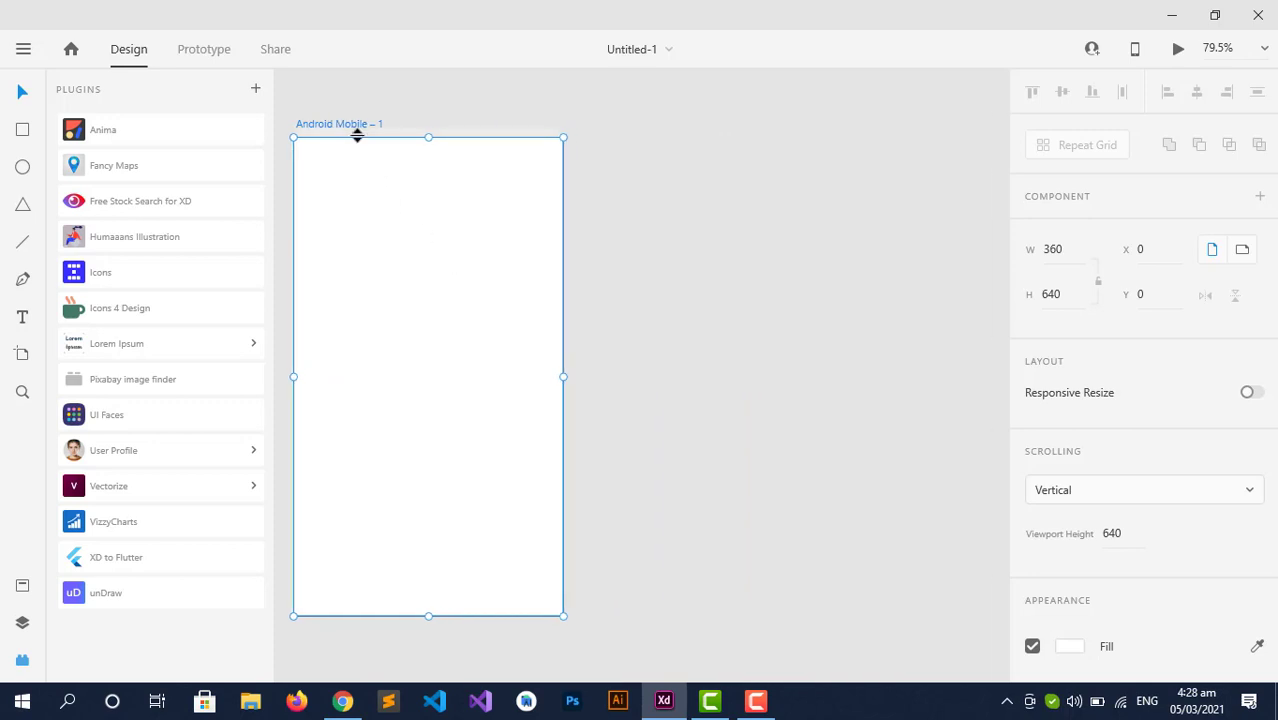
- Rename the Android Mobile artboard as "Splash Screen"
double_click(349, 124)
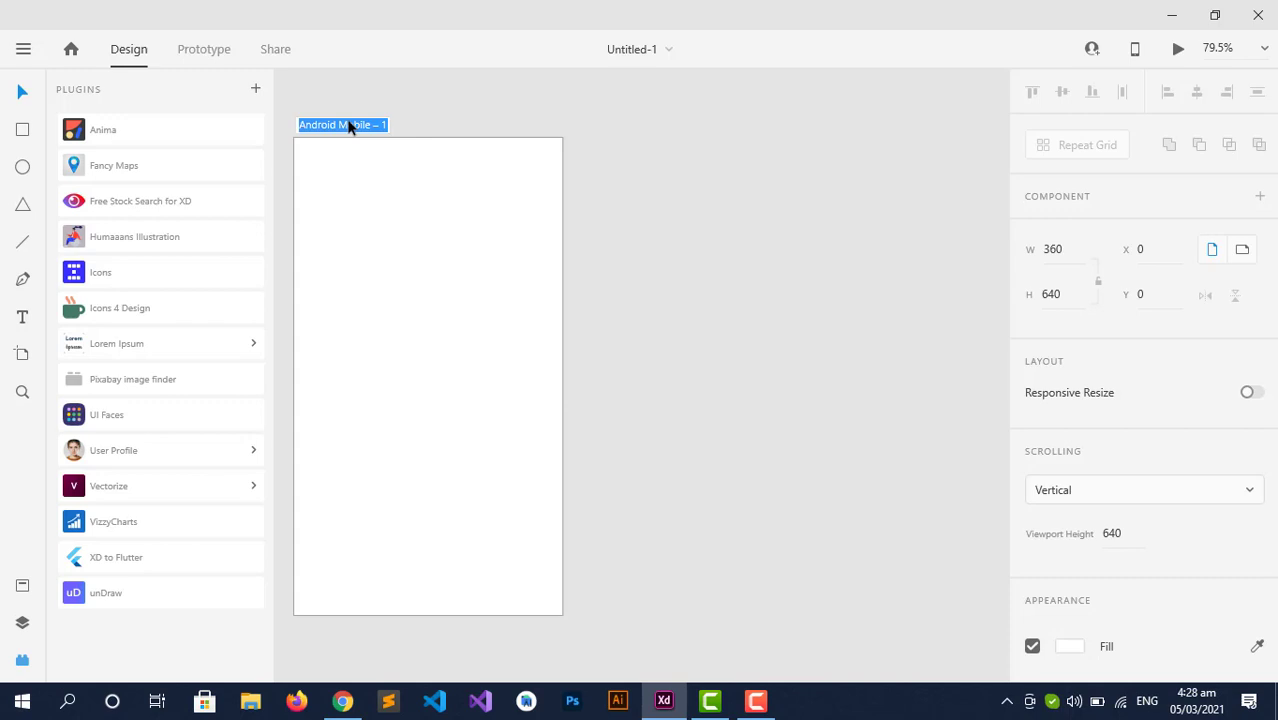
type("s")
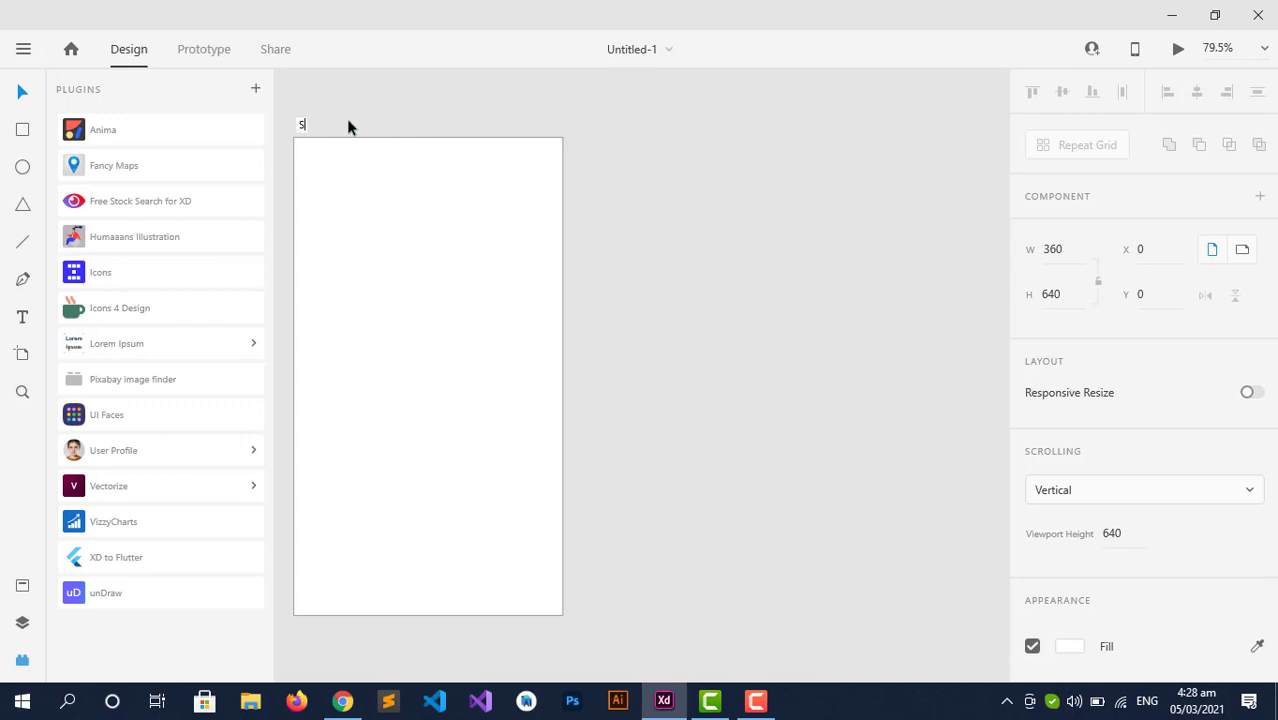
type("plash Screen")
key("Return")
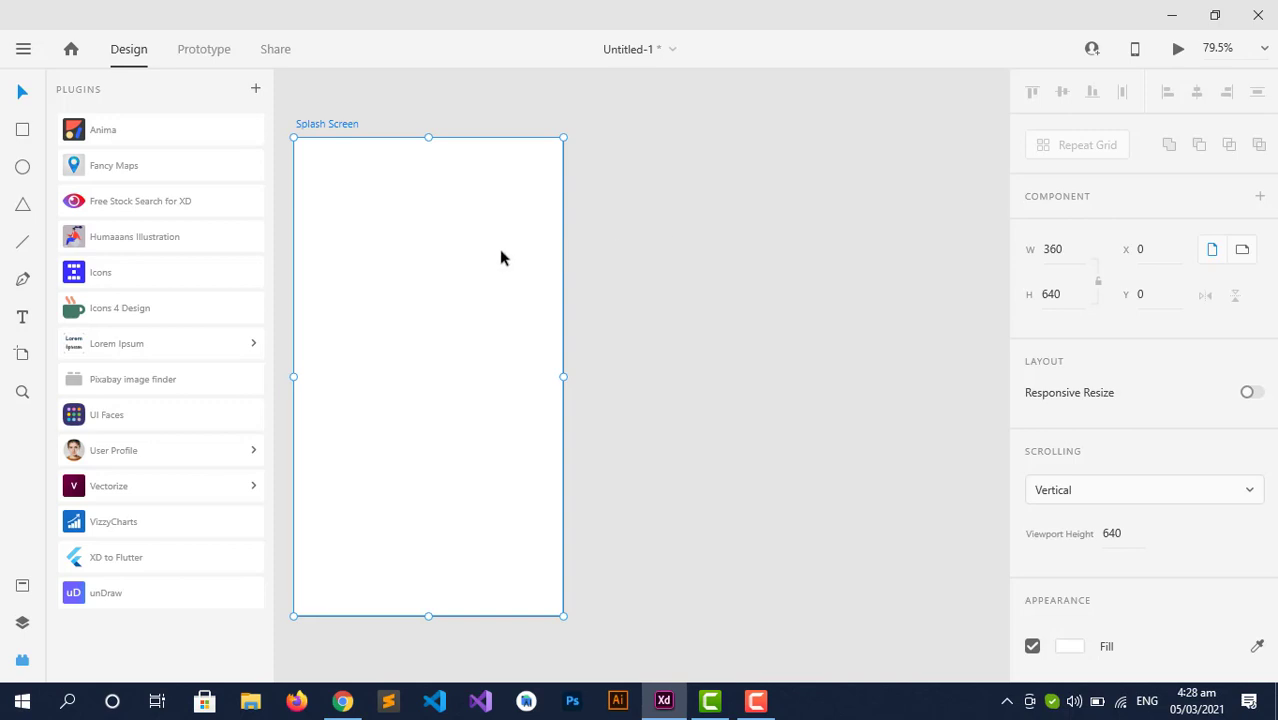
- Add a second 360 × 640 Android Mobile artboard beside the Splash Screen artboard
key("ctrl+d")
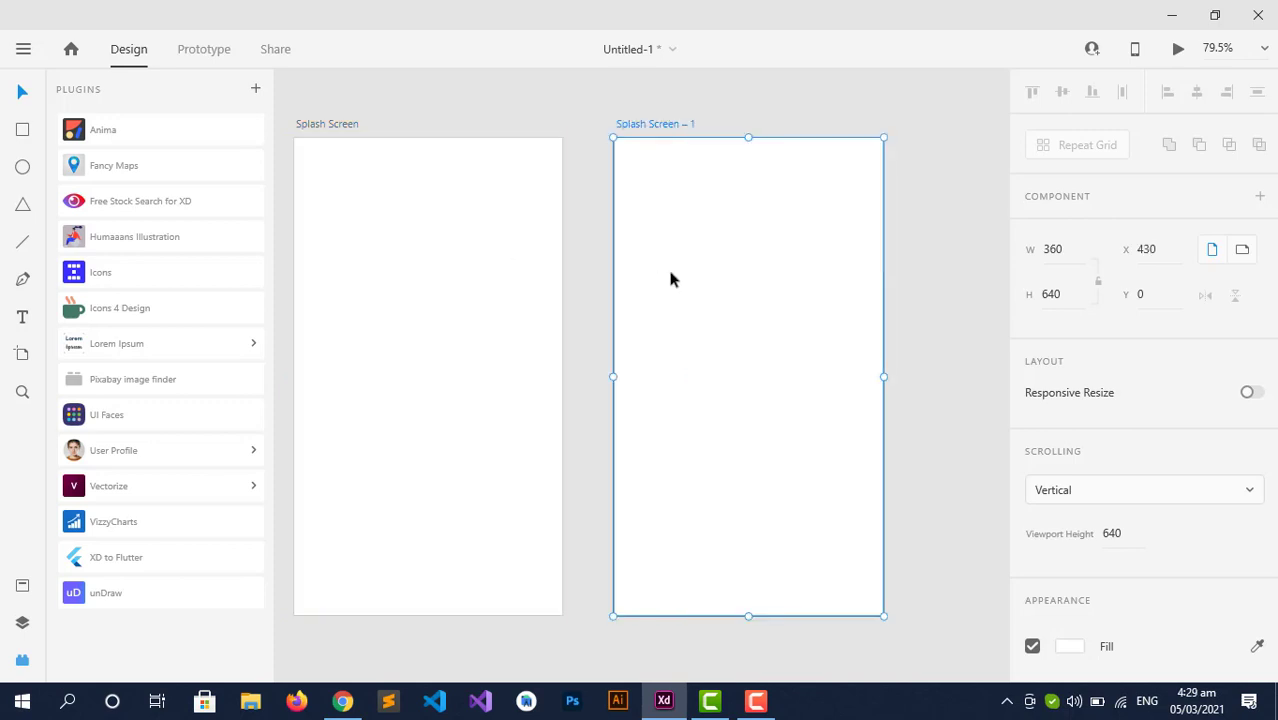
key("ctrl+z")
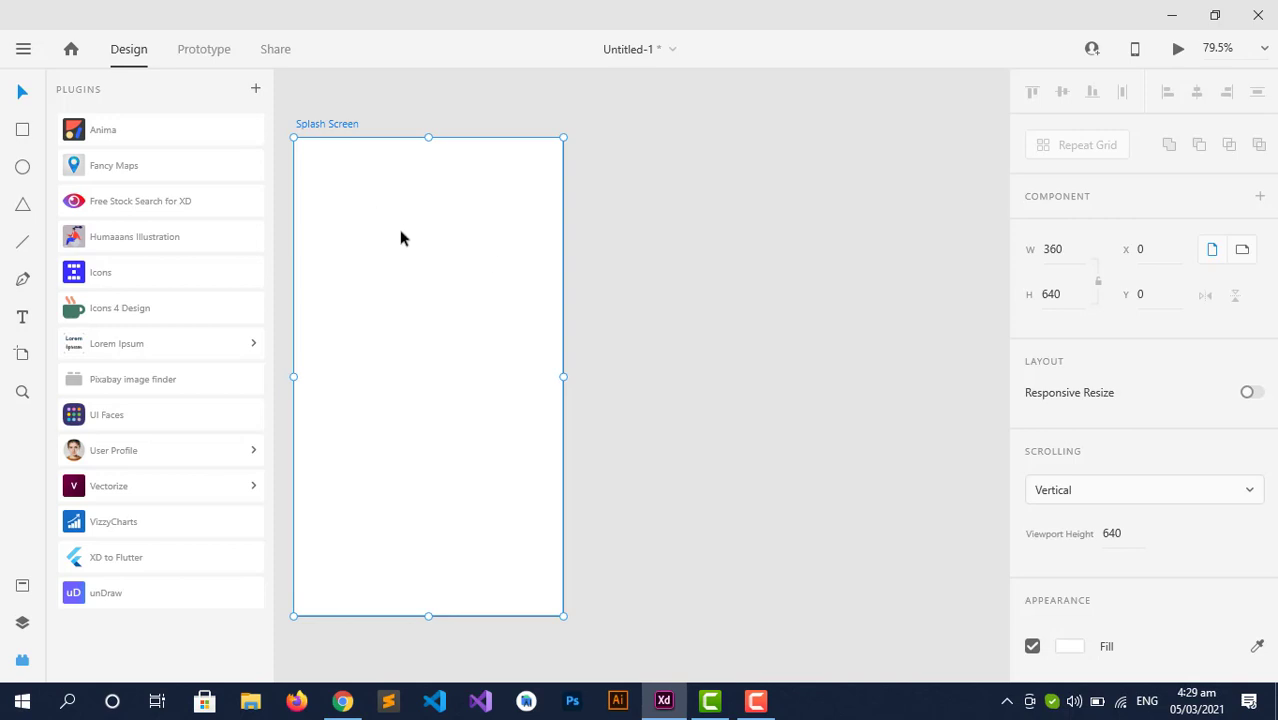
left_click(21, 358)
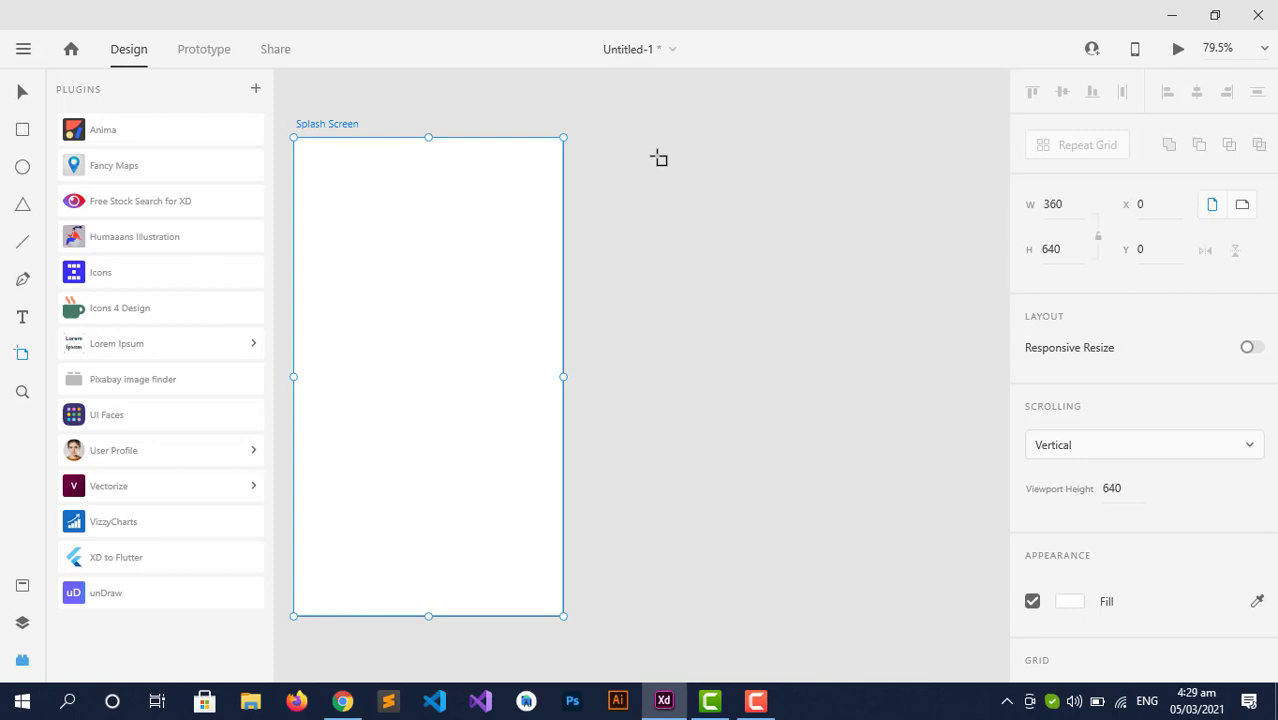
left_click(658, 158)
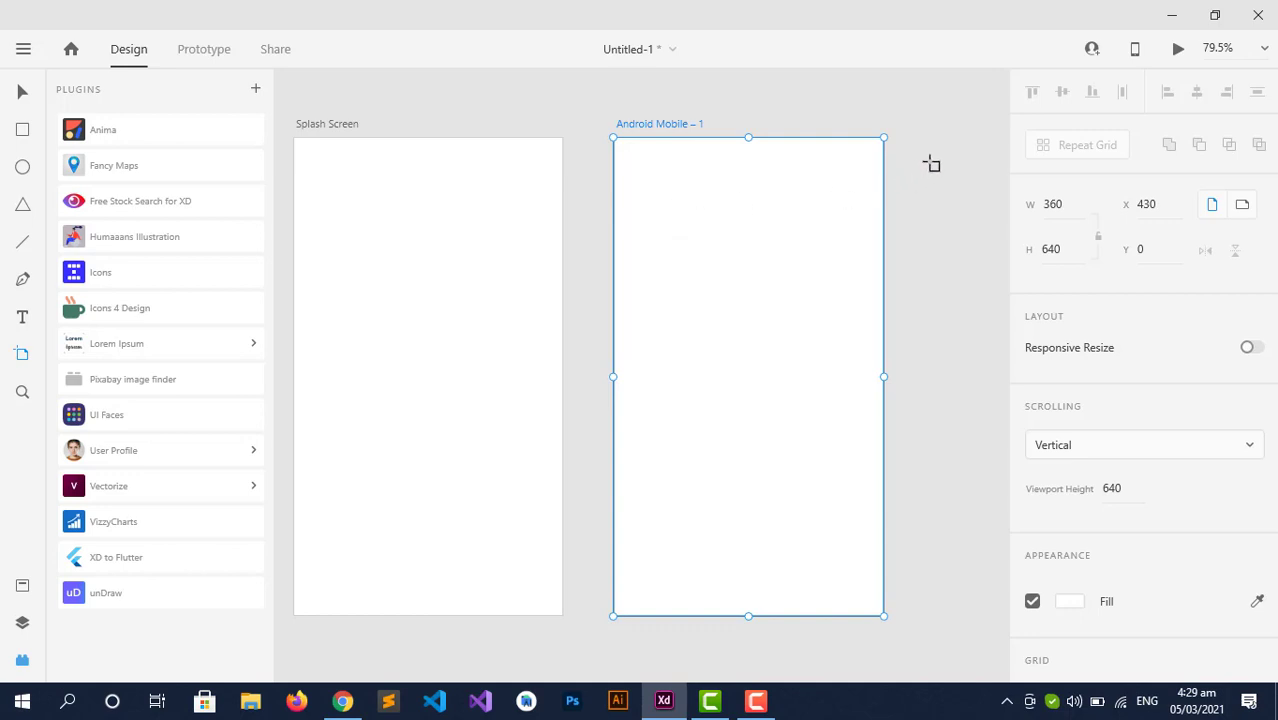
left_click(931, 164)
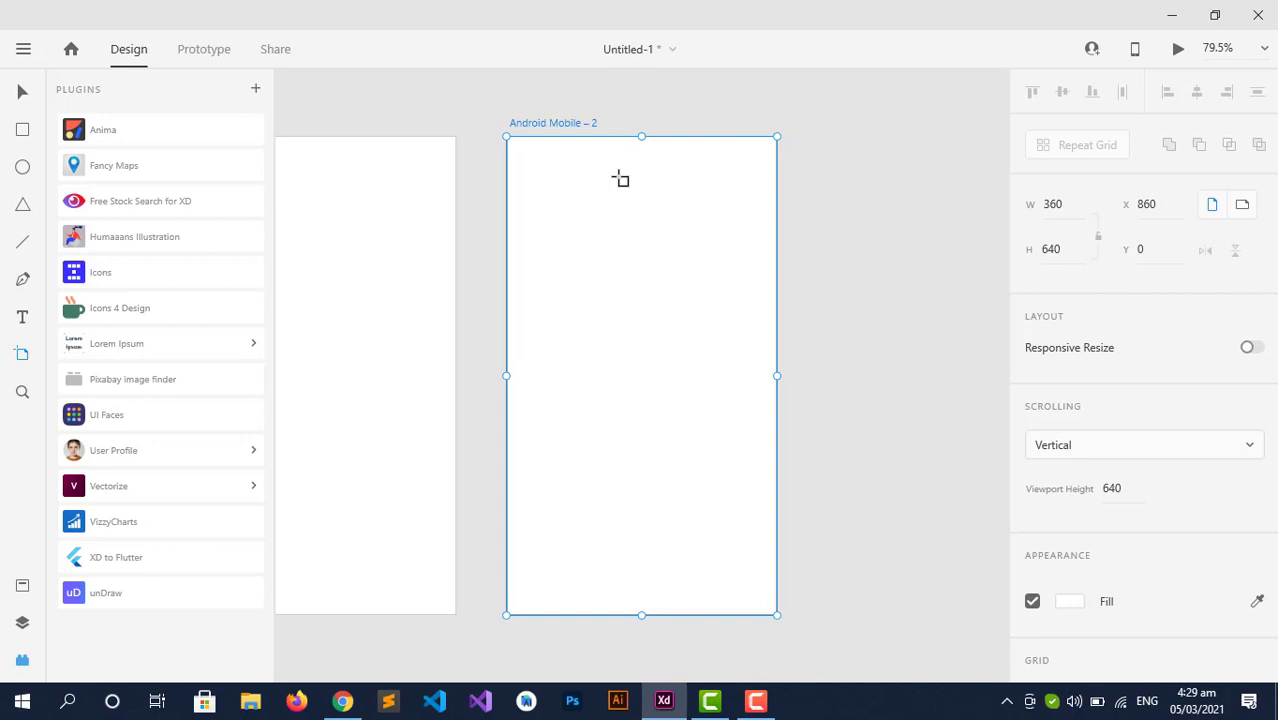
key("ctrl+z")
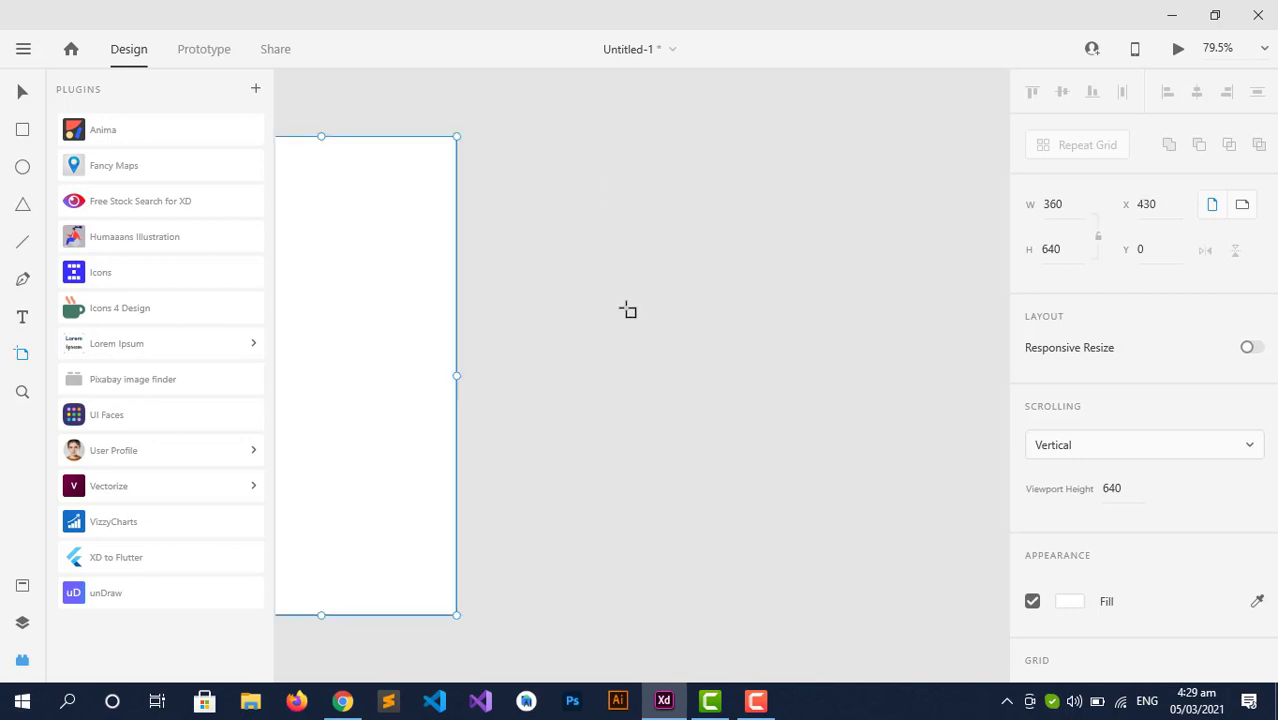
left_click_drag(436, 285, 887, 272)
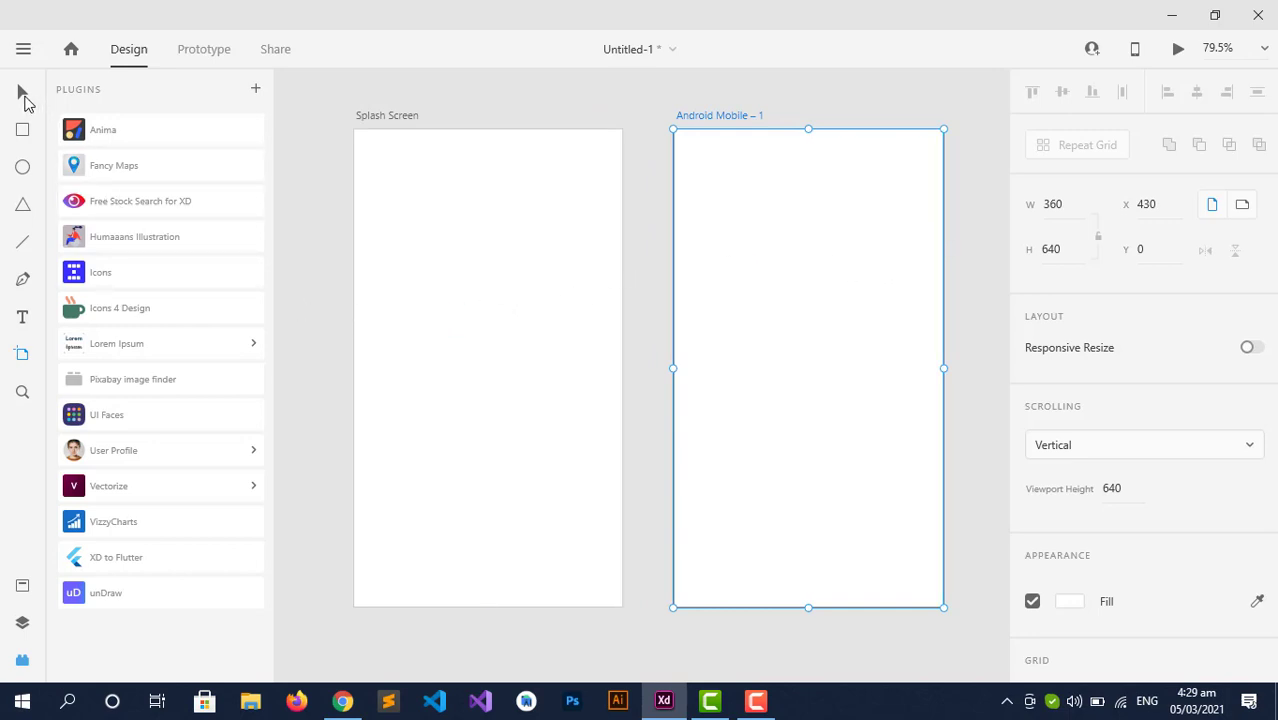
- Rename the second artboard as "Login Screen"
left_click(23, 97)
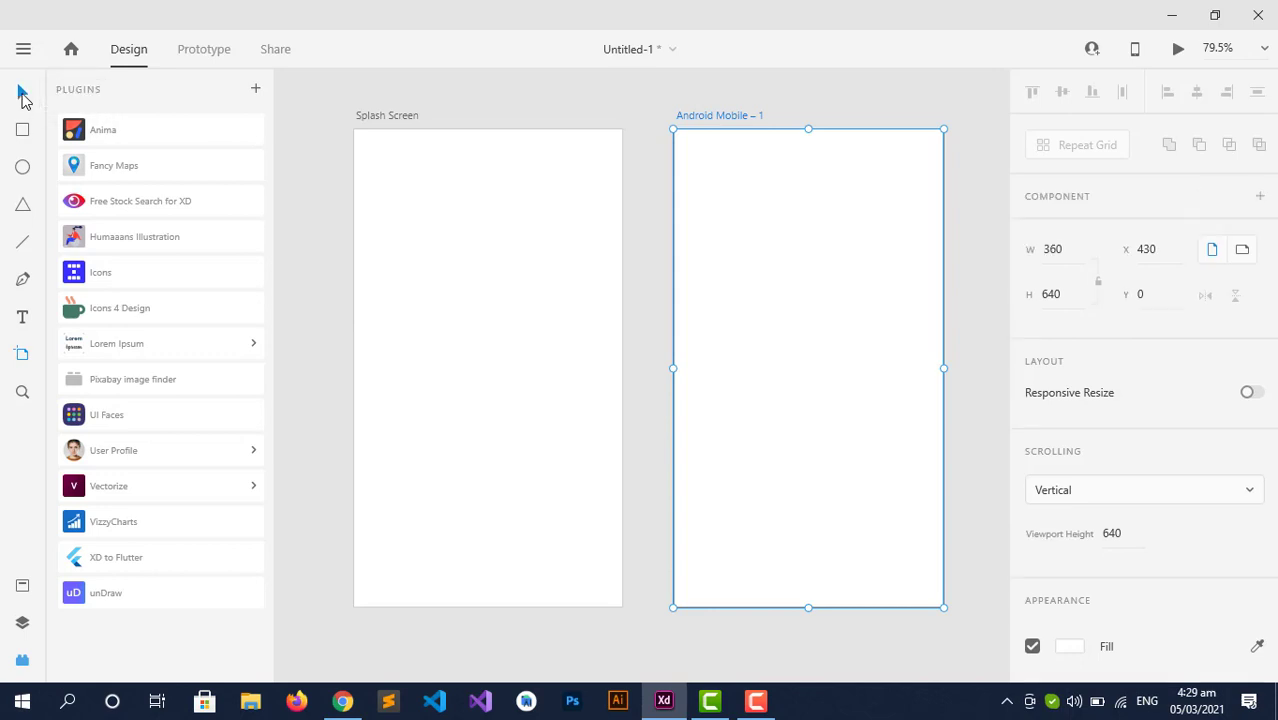
left_click(331, 264)
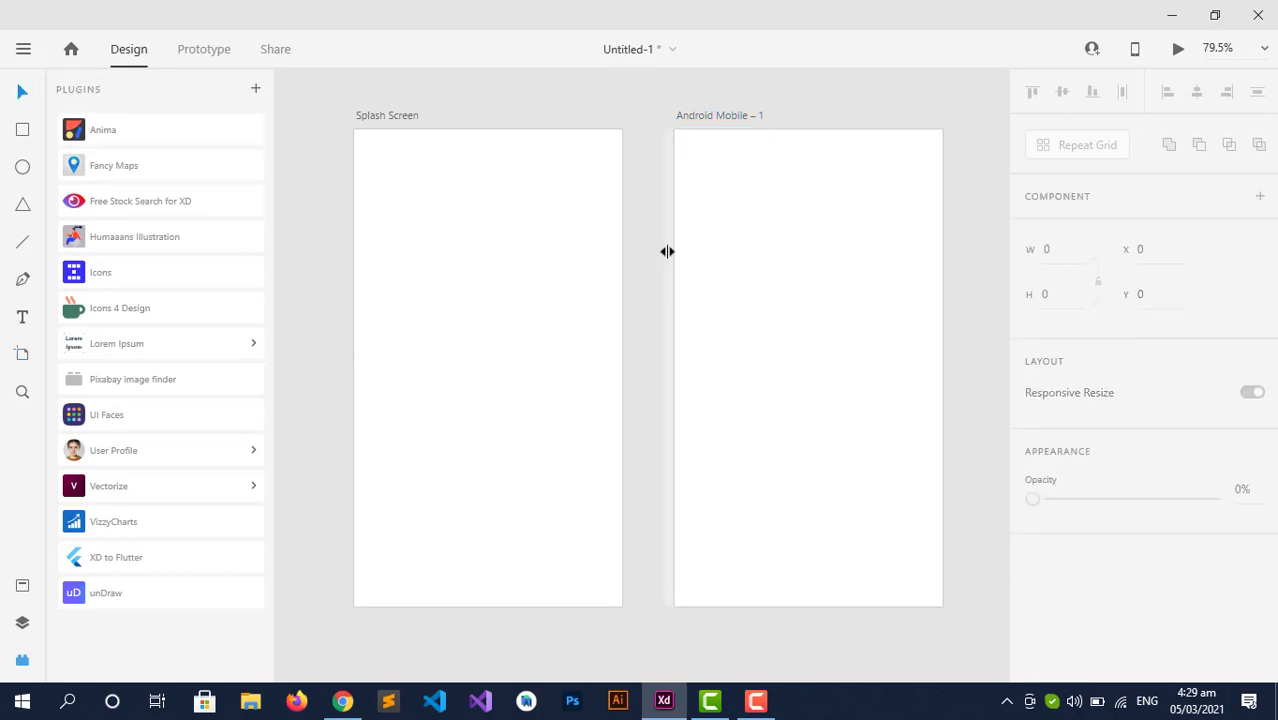
double_click(727, 117)
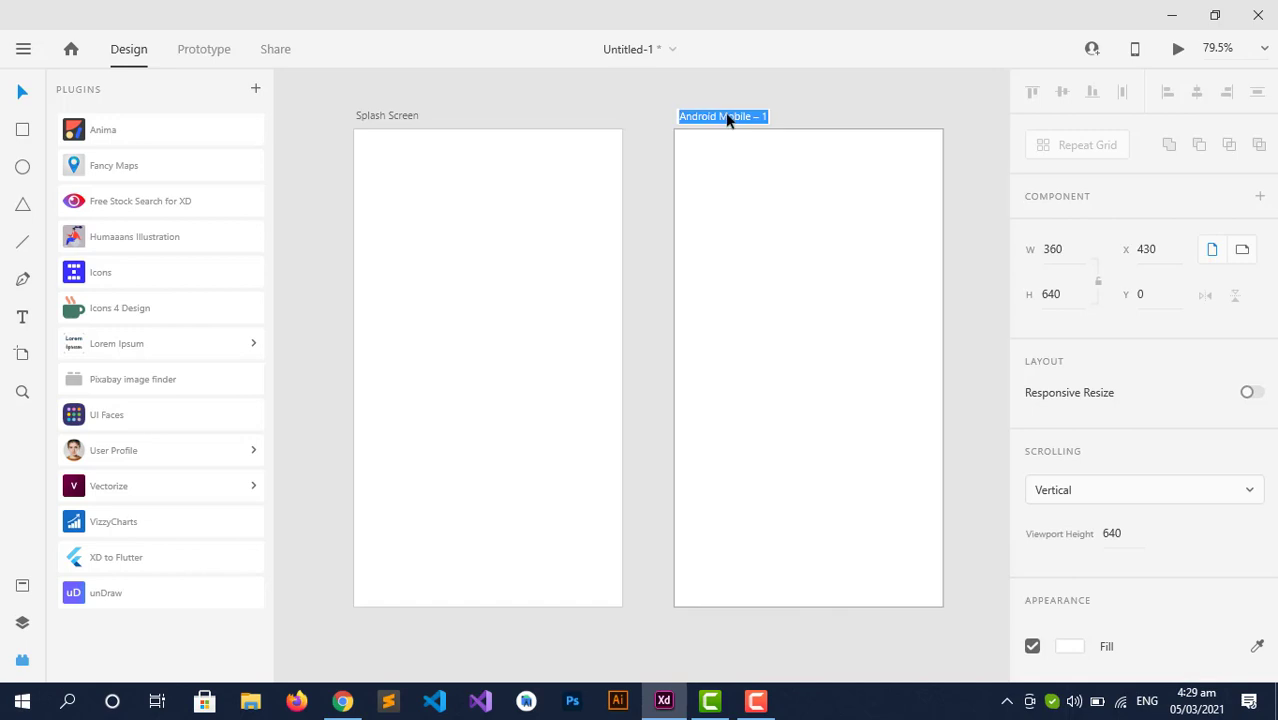
type("Login Screen")
key("Return")
left_click(648, 268)
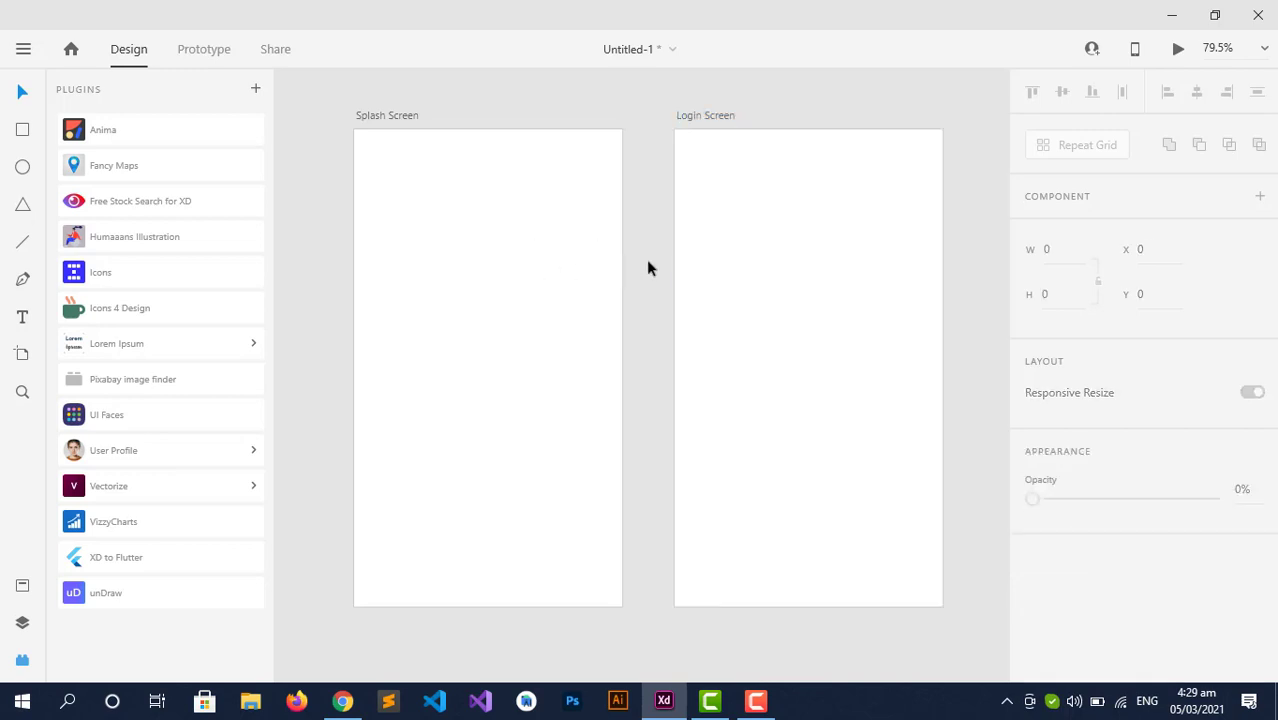
- Select the Splash Screen artboard, then switch to Chrome and open the Phosphorescent Red palette from color-hex's palette list
left_click(528, 265)
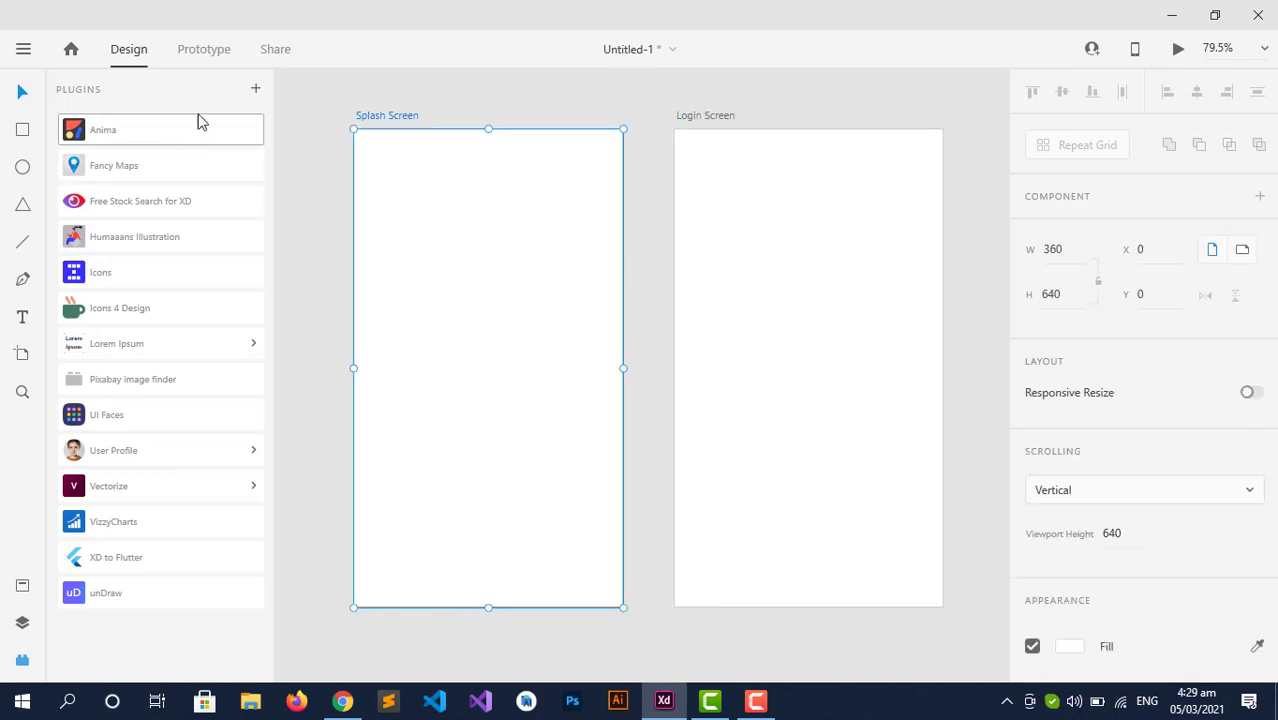
left_click(22, 588)
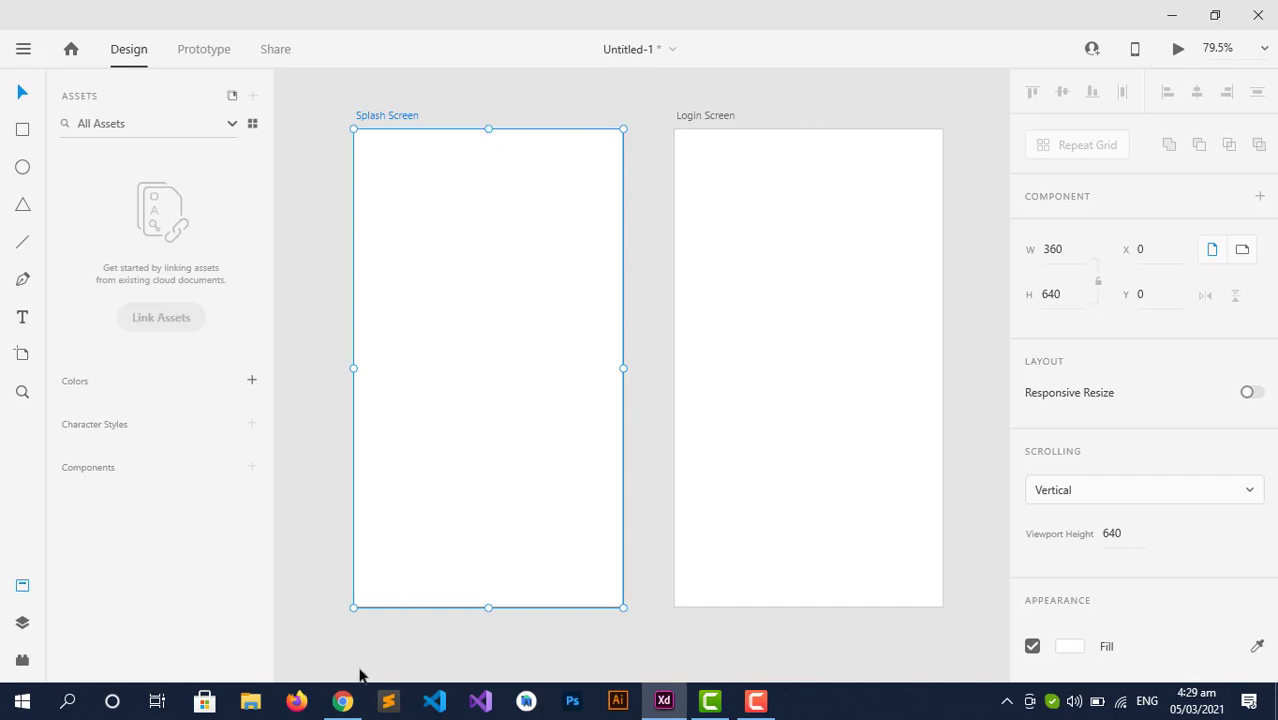
left_click(342, 701)
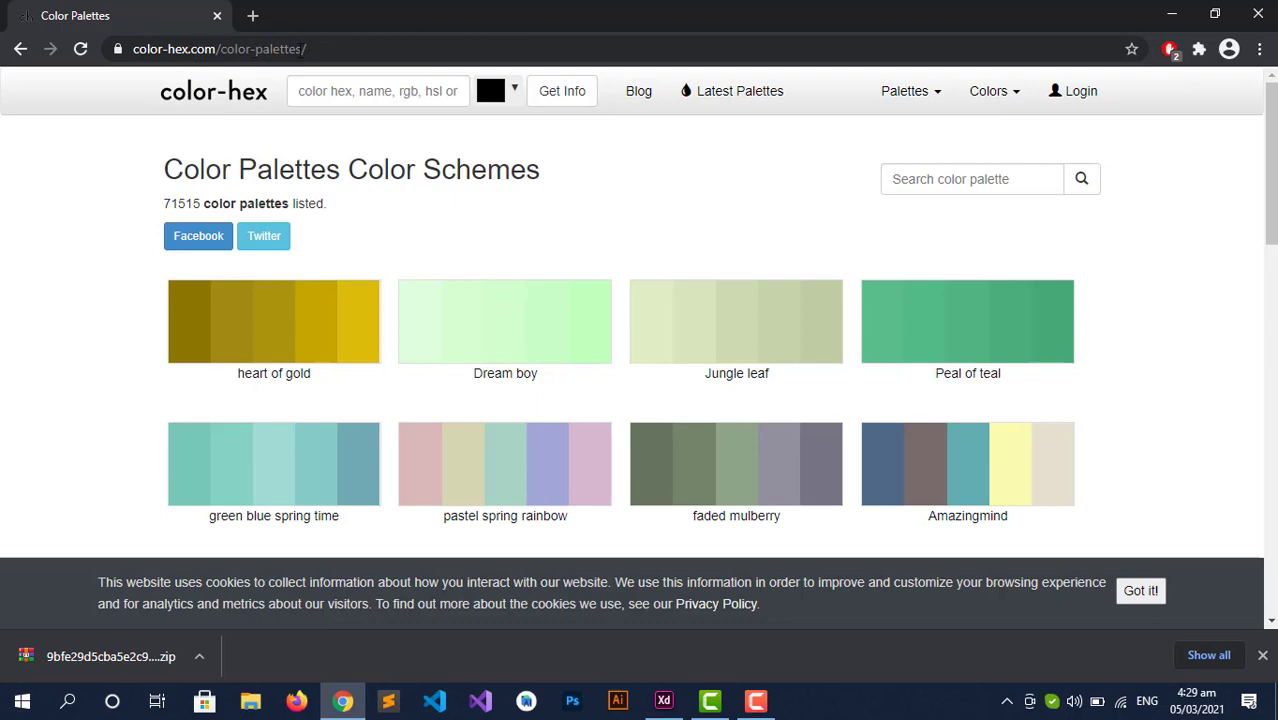
scroll(430, 290, "down", 7)
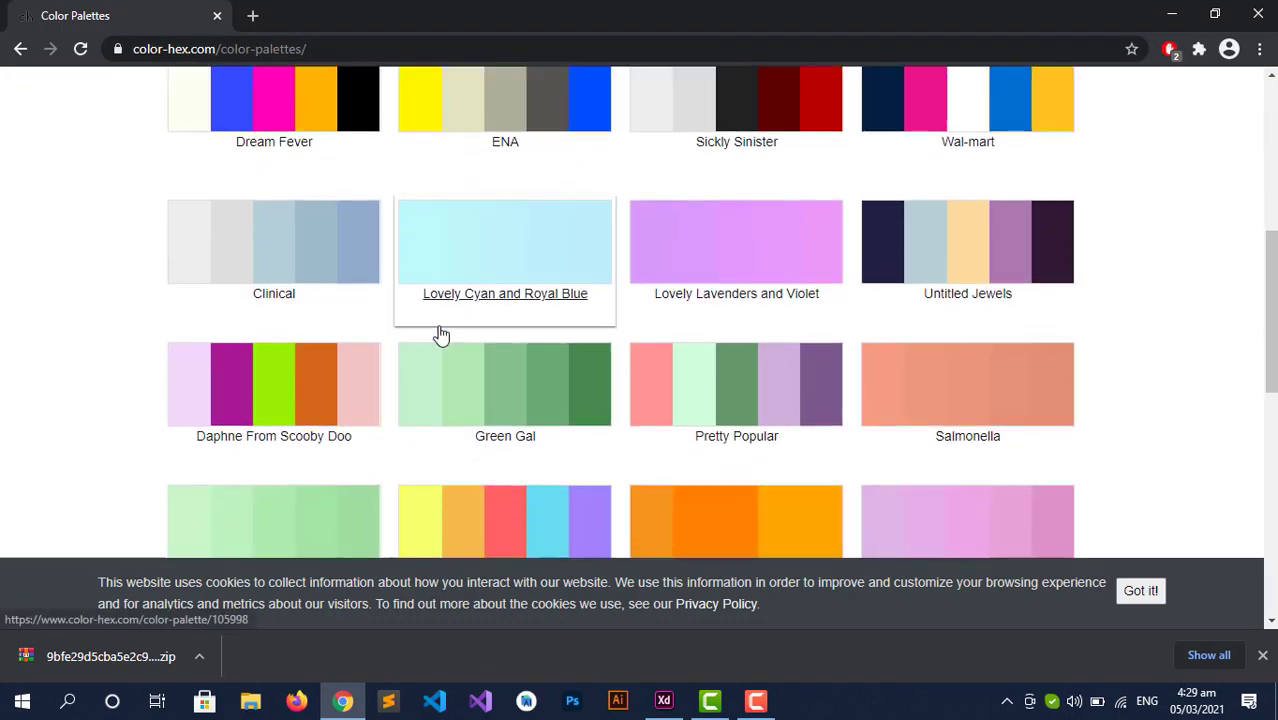
scroll(568, 405, "down", 2)
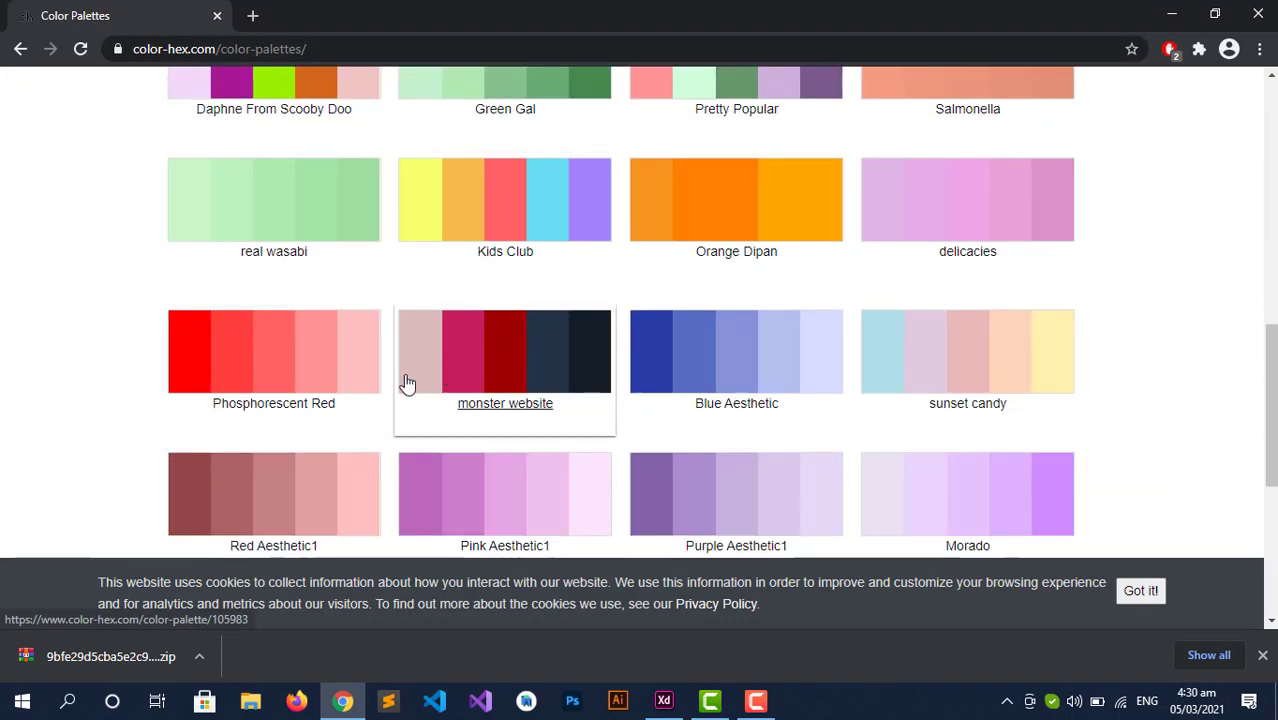
scroll(325, 376, "down", 1)
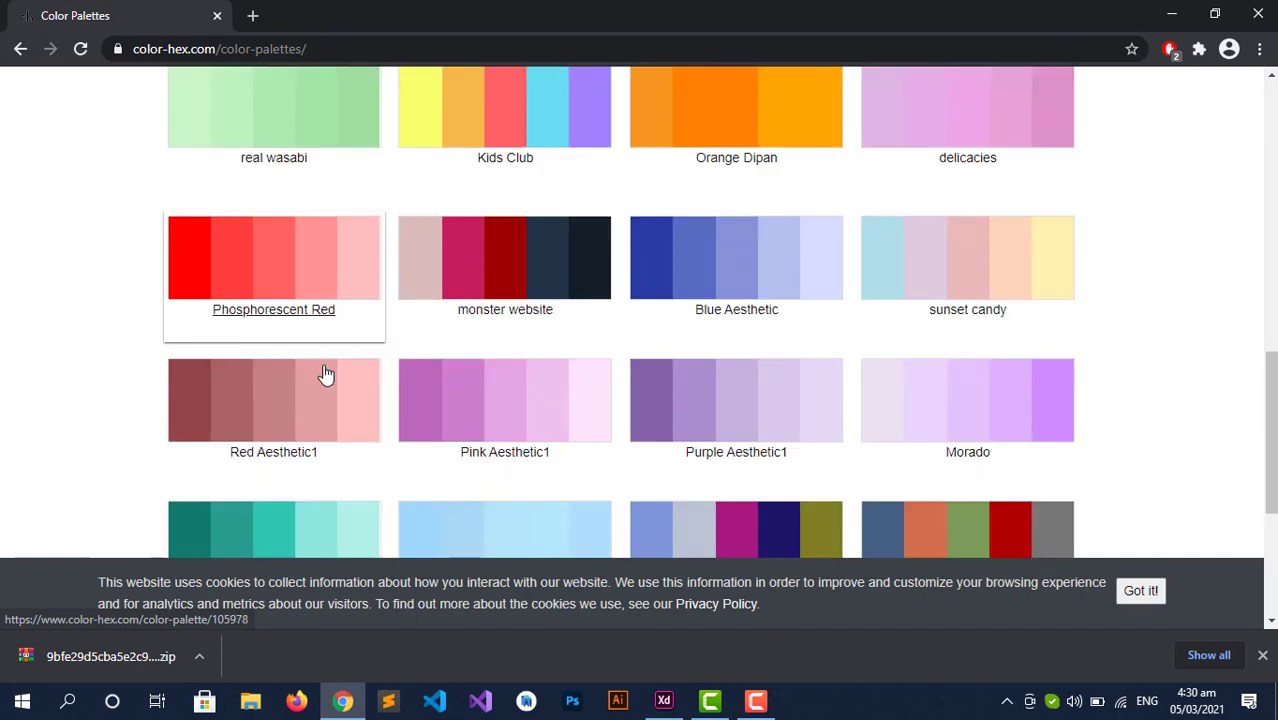
left_click(322, 271)
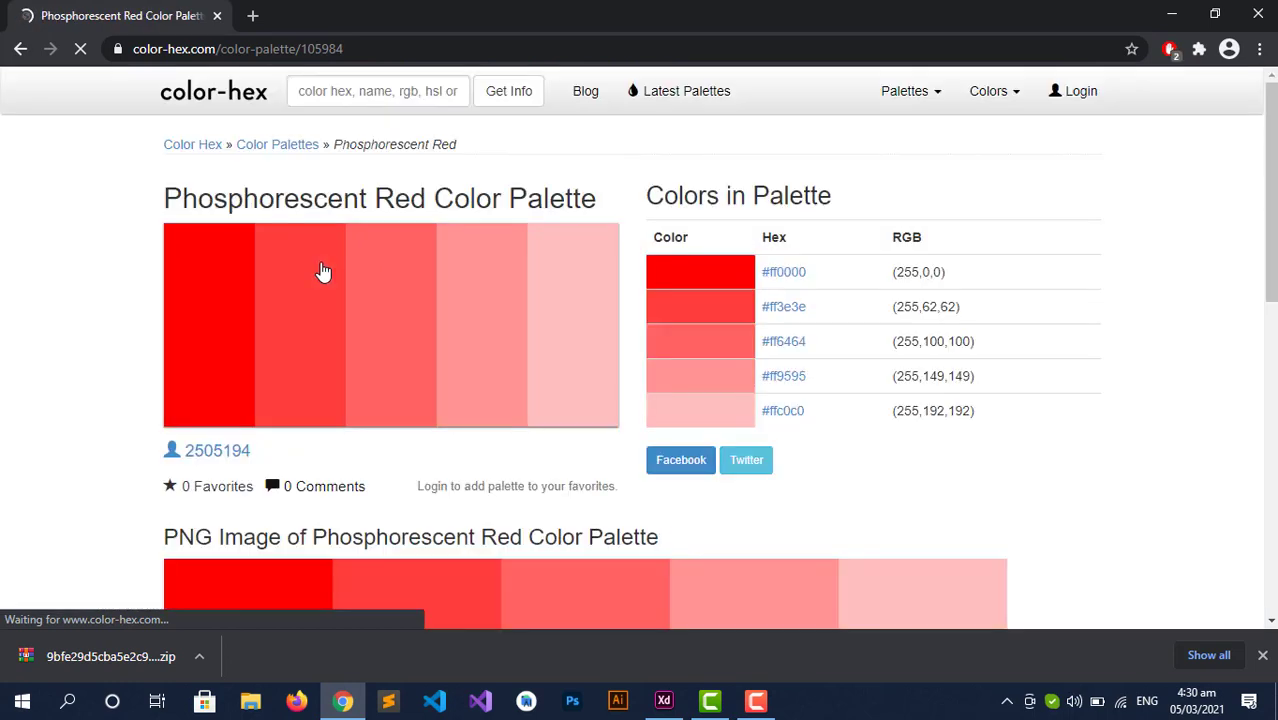
- Copy the hex code ffc0c0 of the palette's lightest pink
left_click_drag(819, 420, 763, 411)
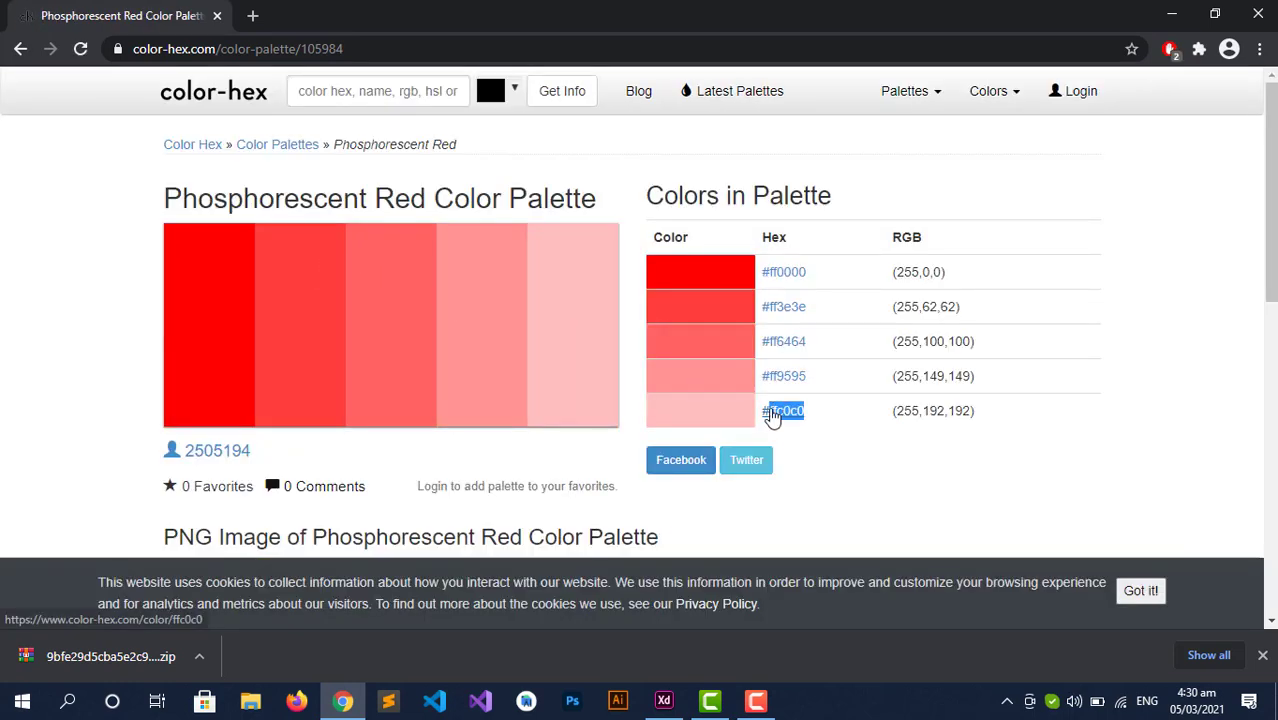
right_click(770, 410)
left_click(830, 555)
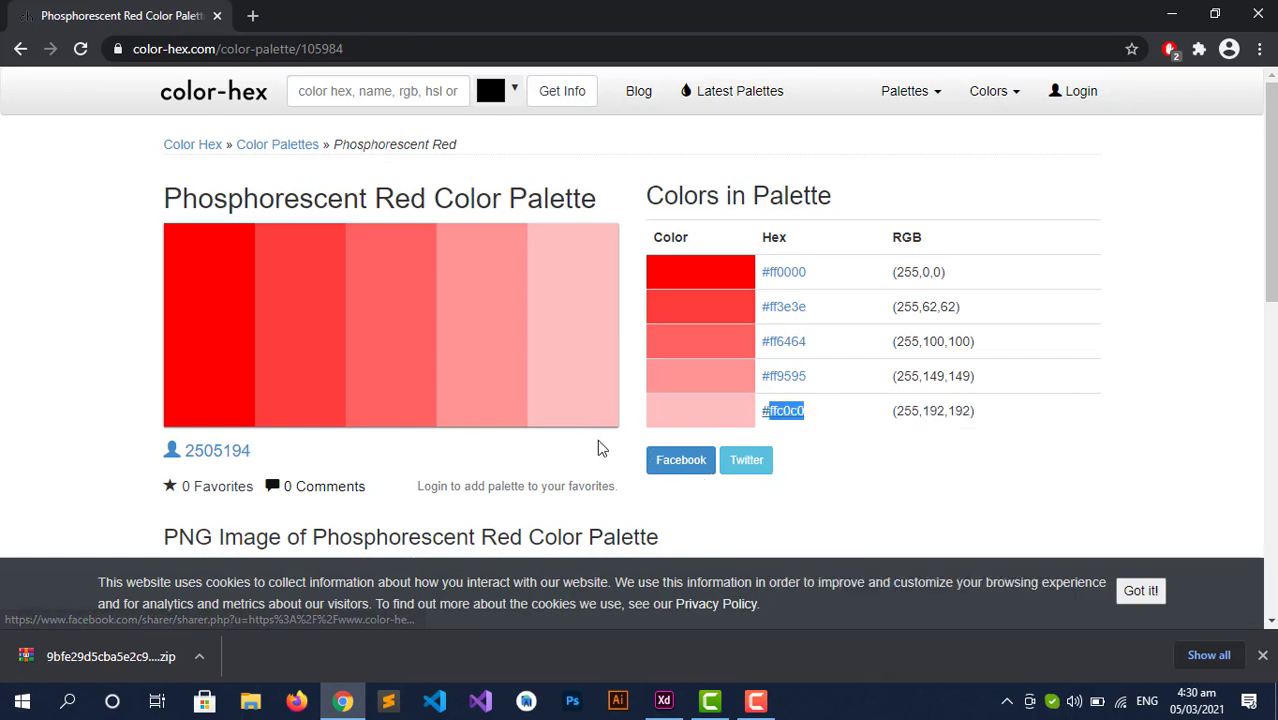
- Switch back to Adobe XD and set the Splash Screen artboard's fill to the copied colour #FFC0C0
left_click(663, 700)
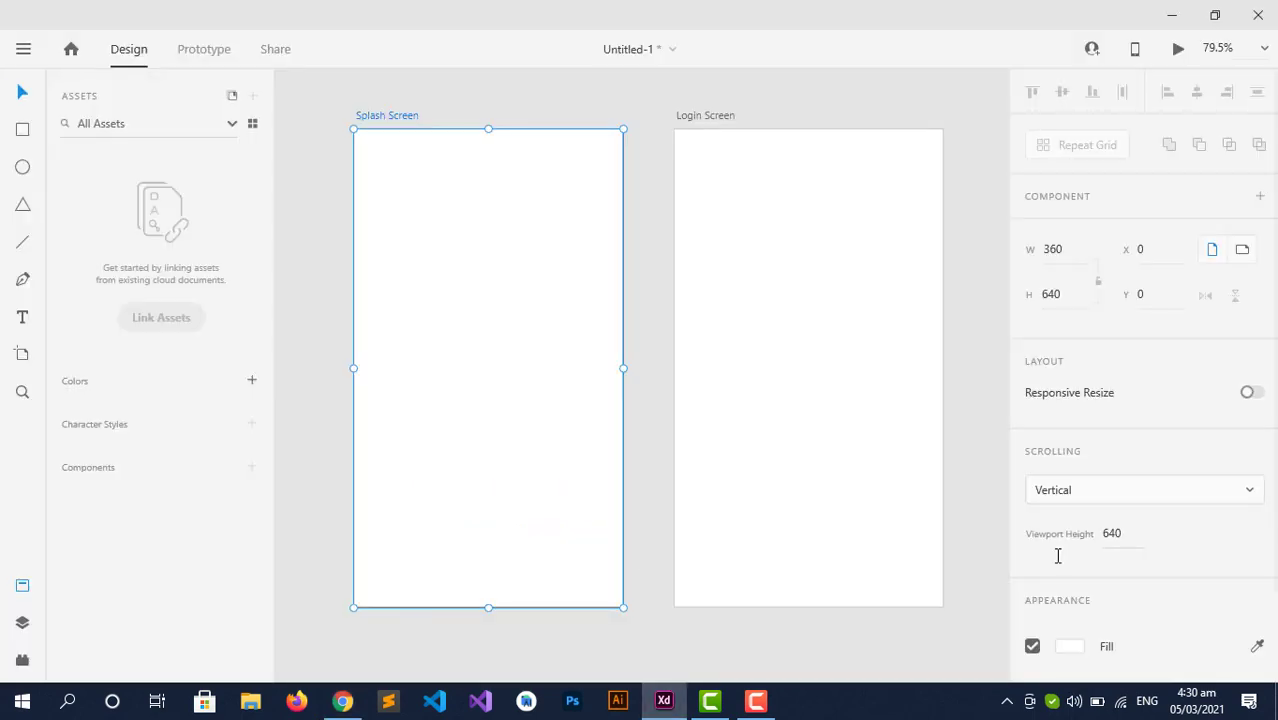
scroll(1080, 520, "down", 3)
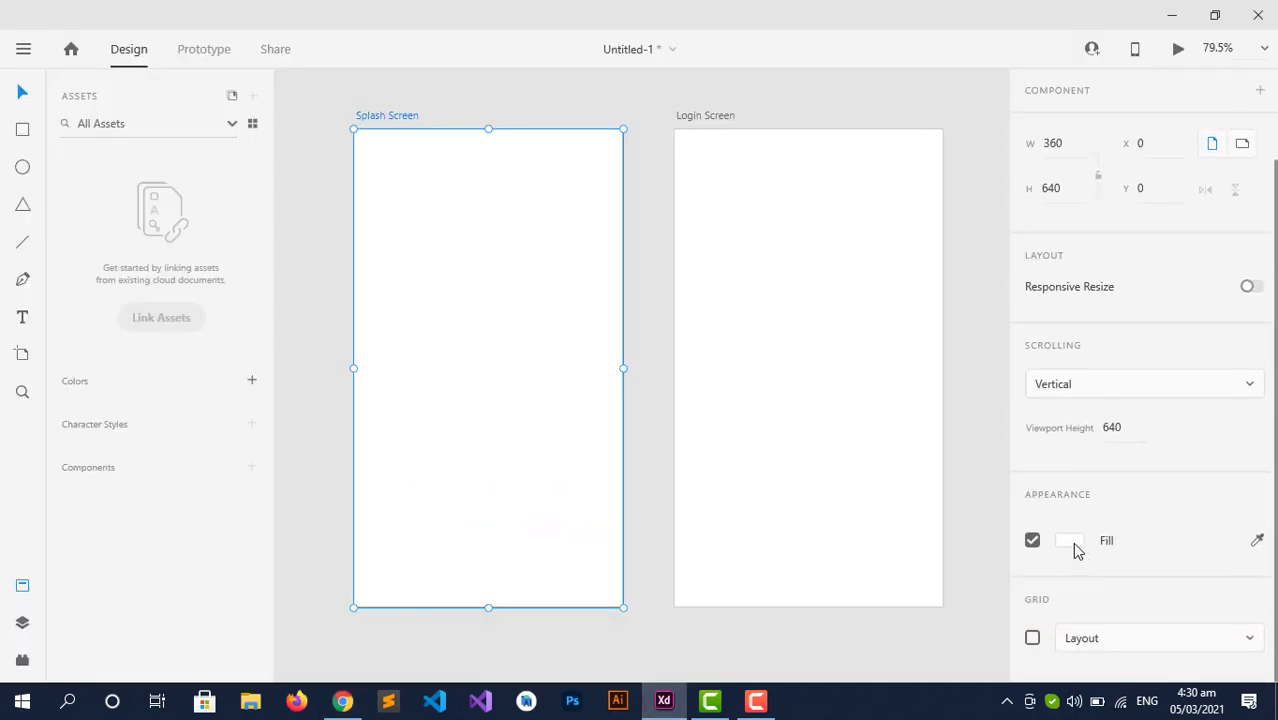
left_click(1072, 542)
right_click(900, 607)
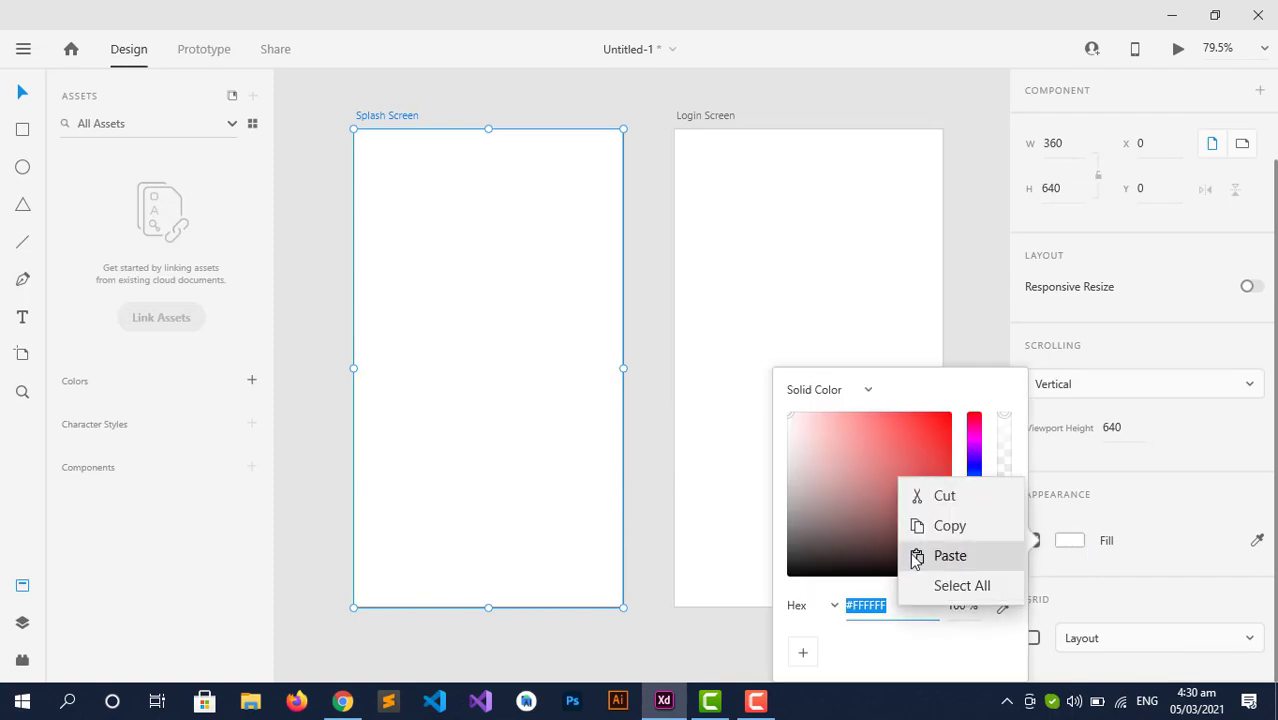
left_click(944, 553)
key("Return")
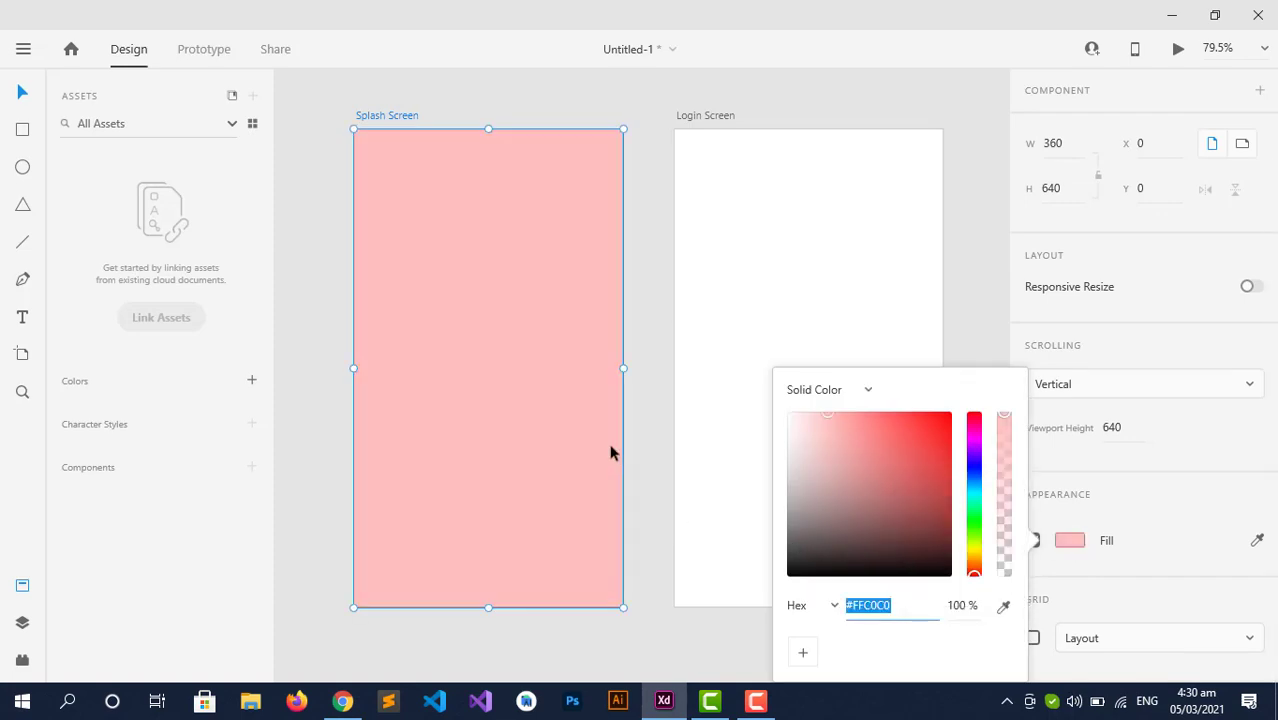
- Switch to Chrome, go back to the color-hex palette list and open the Miami Hotel palette
left_click(343, 700)
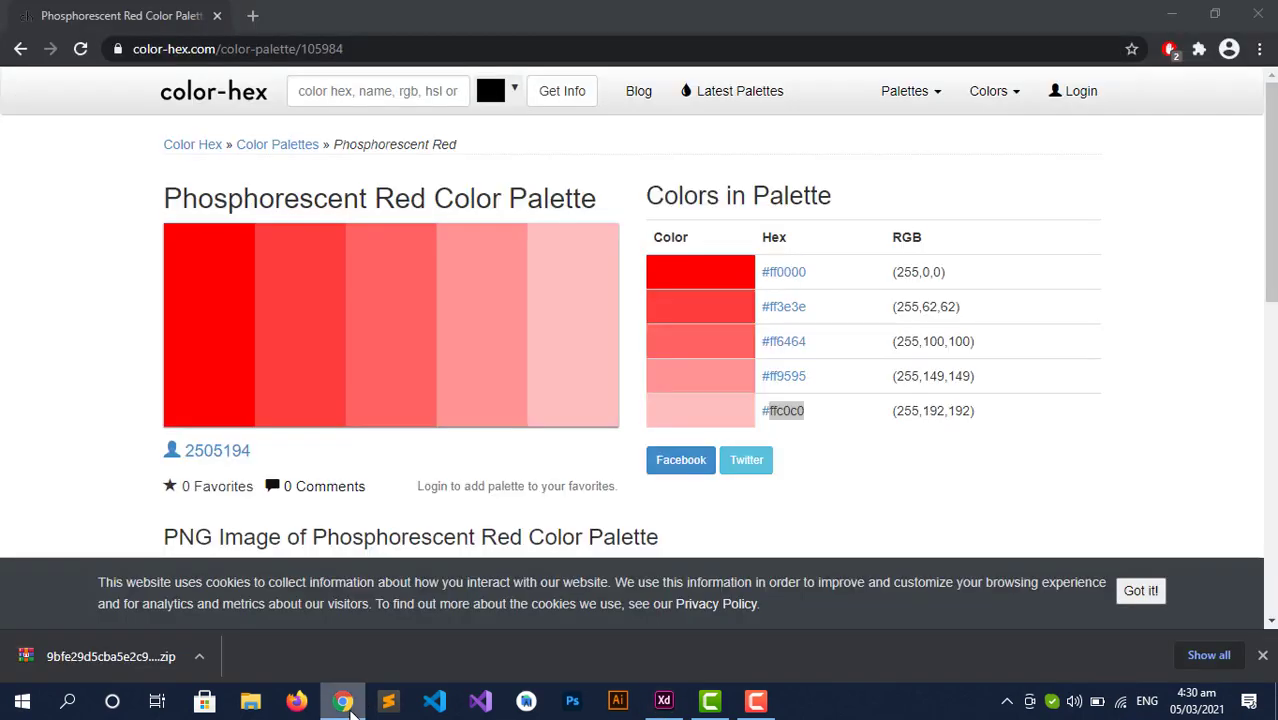
left_click_drag(806, 272, 778, 271)
right_click(778, 271)
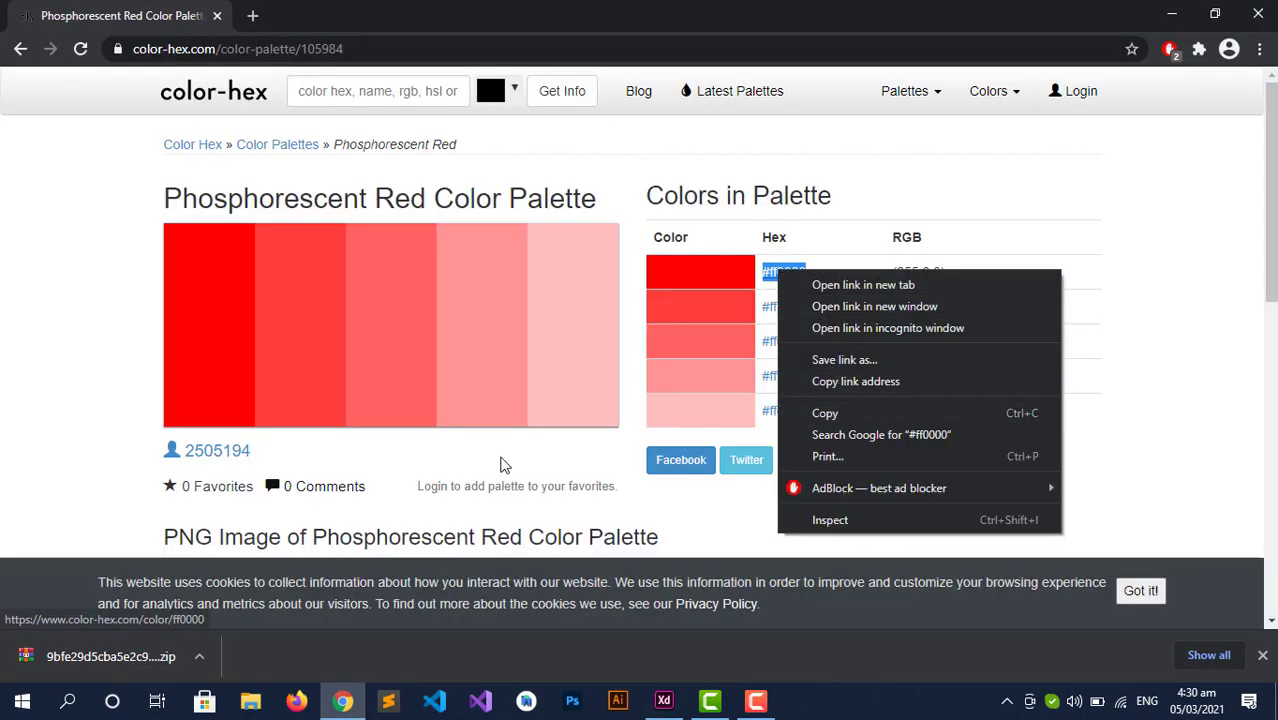
left_click(20, 52)
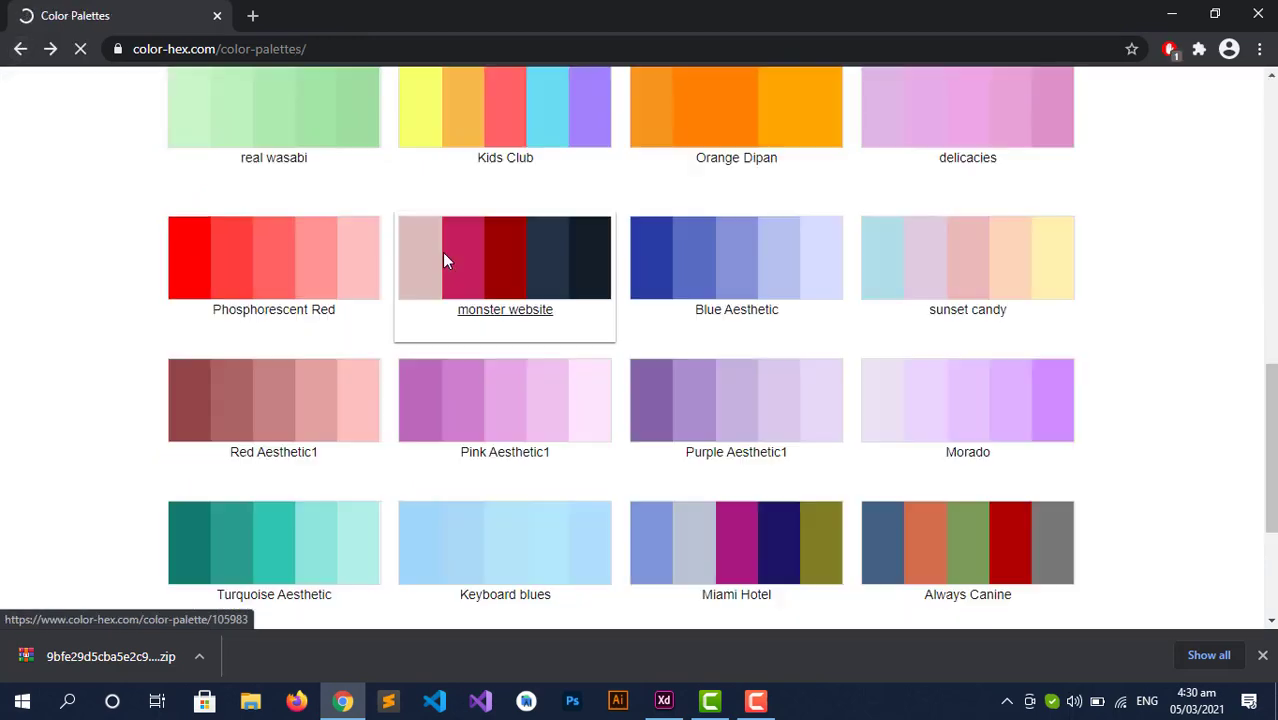
scroll(463, 404, "down", 3)
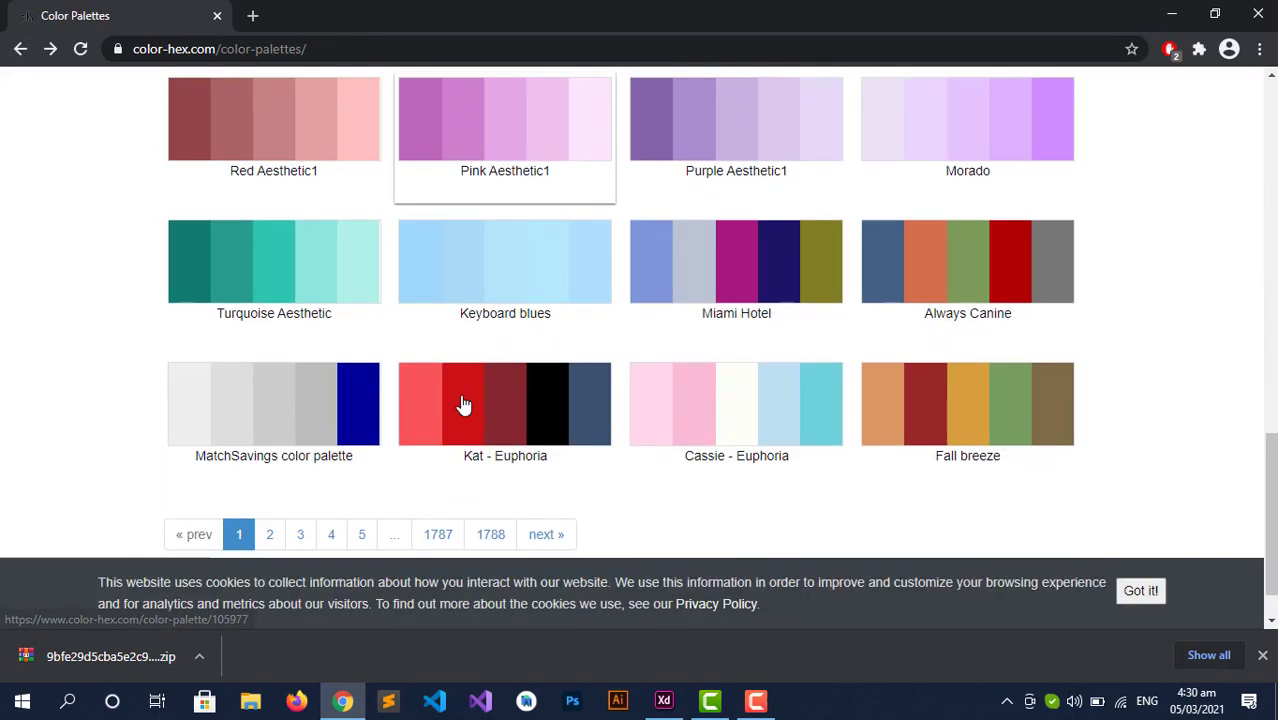
left_click(710, 265)
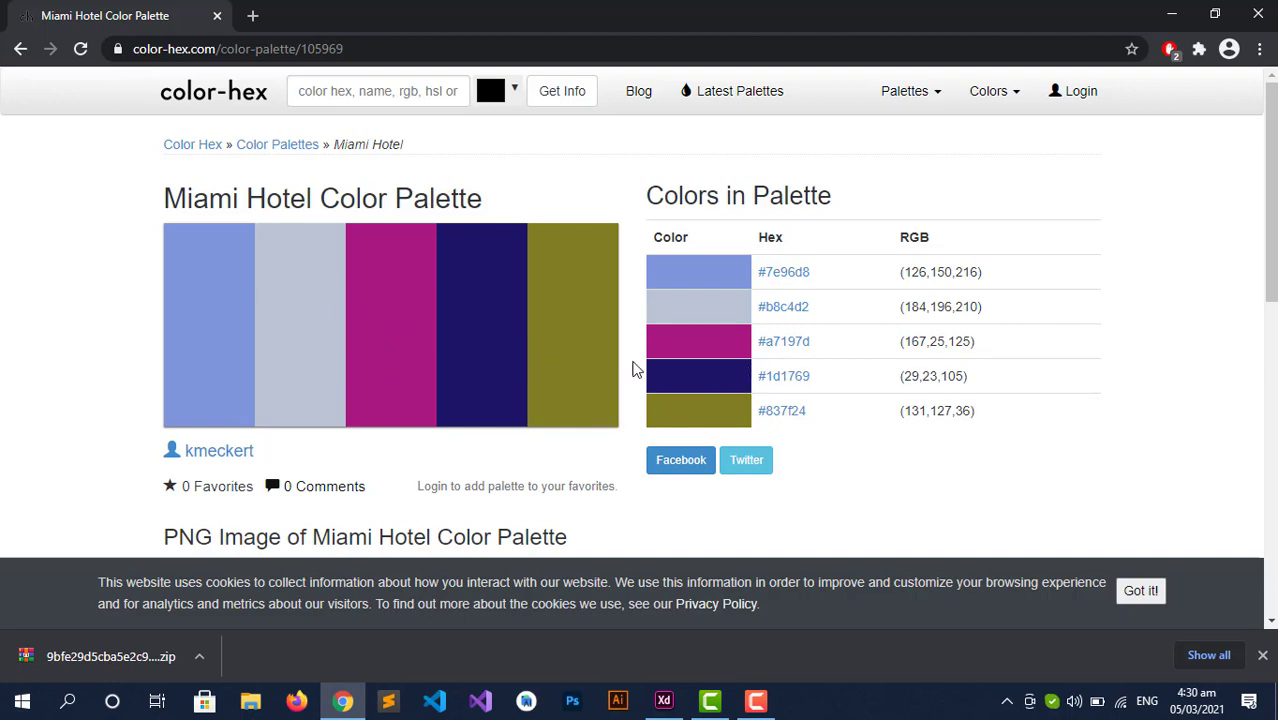
- Copy the hex code #a7197d of the magenta colour in the Miami Hotel palette
triple_click(784, 347)
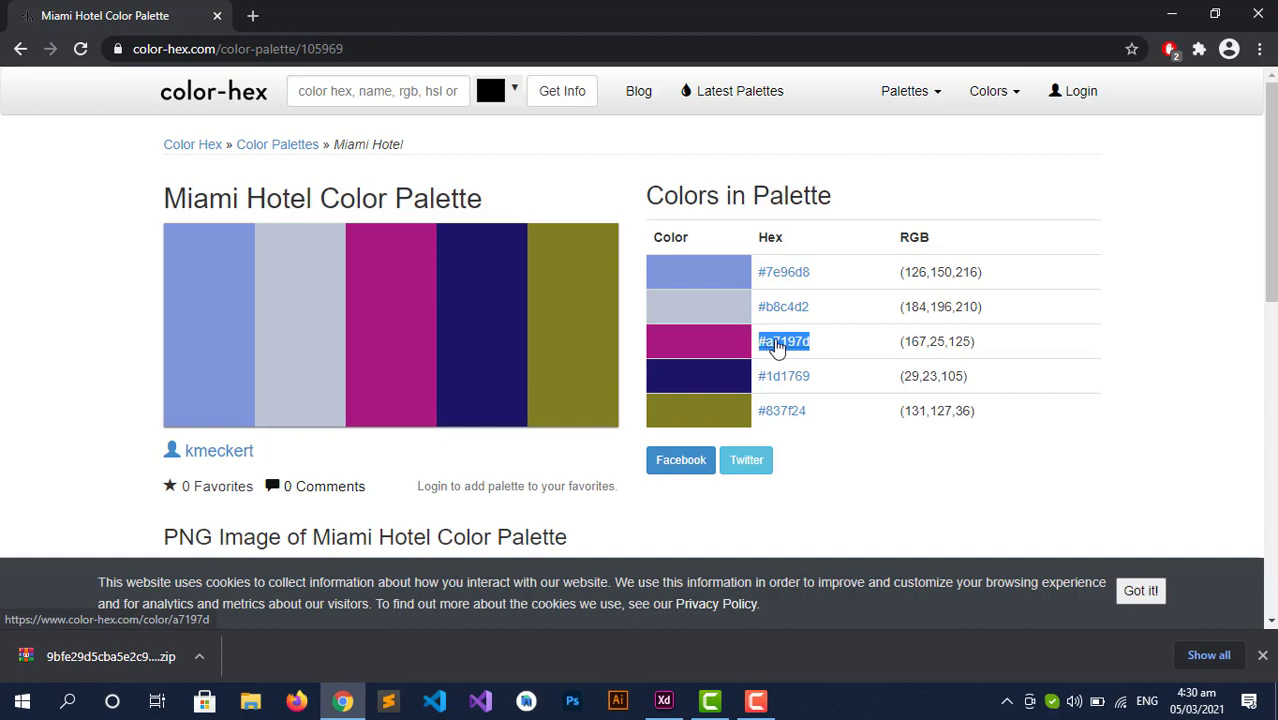
right_click(777, 341)
left_click(822, 483)
- Switch back to Adobe XD and set the Splash Screen artboard's fill to the copied colour #a7197d
left_click(664, 700)
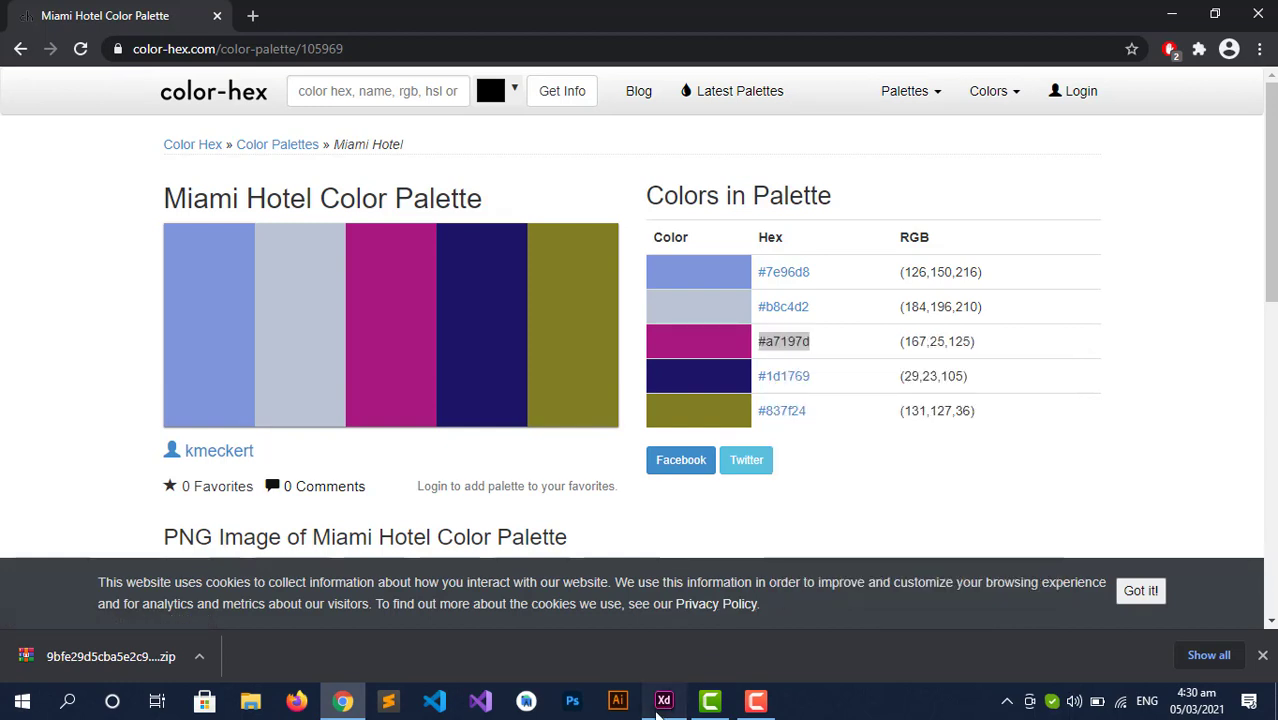
right_click(885, 598)
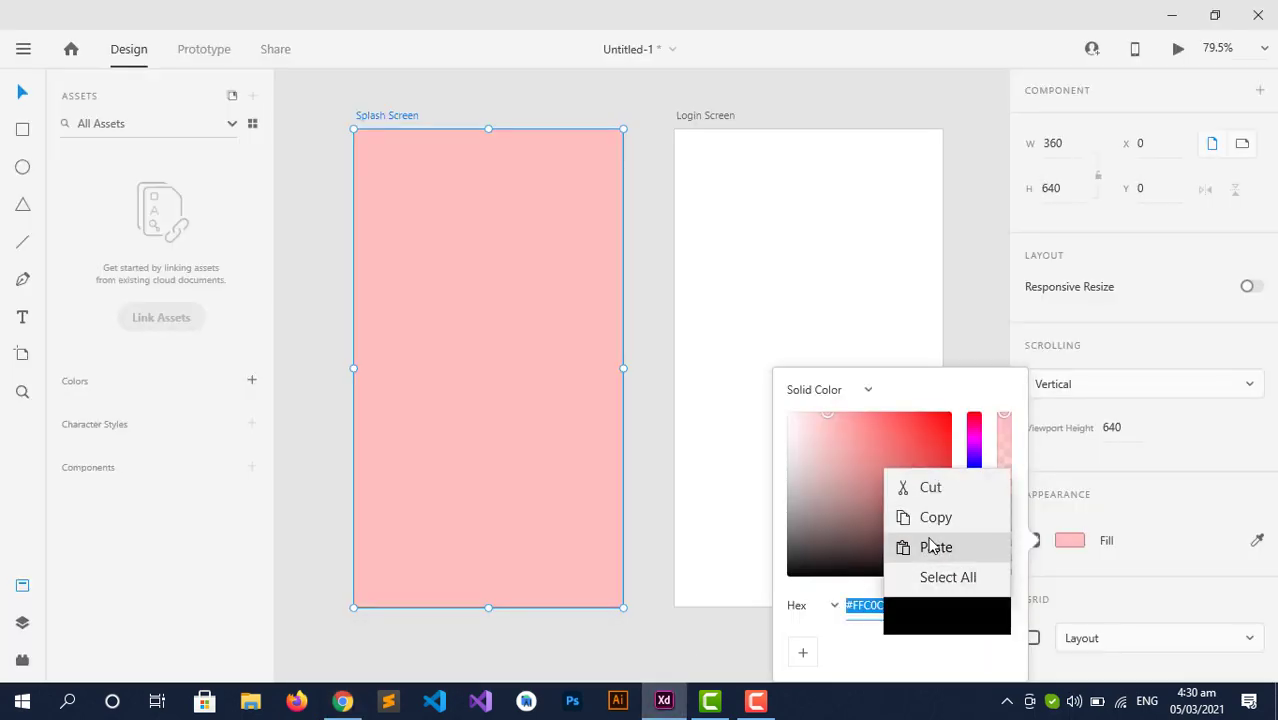
left_click(905, 545)
key("Return")
left_click(650, 345)
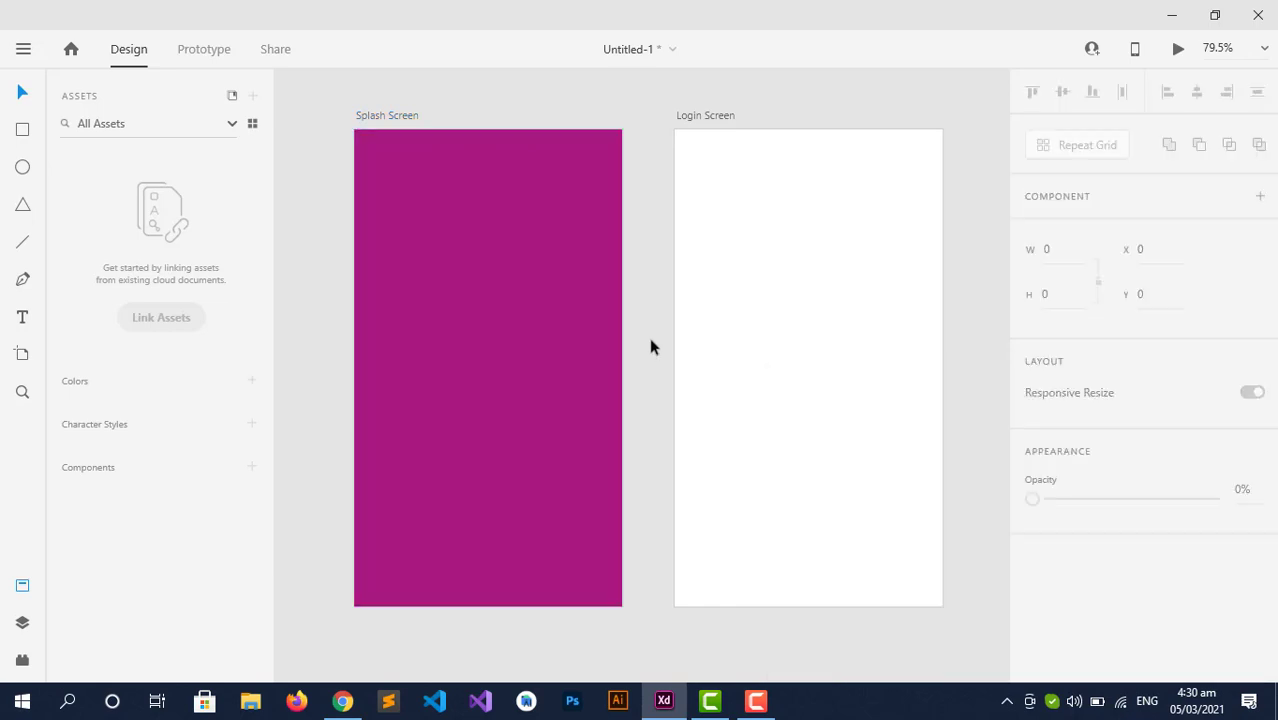
left_click(756, 290)
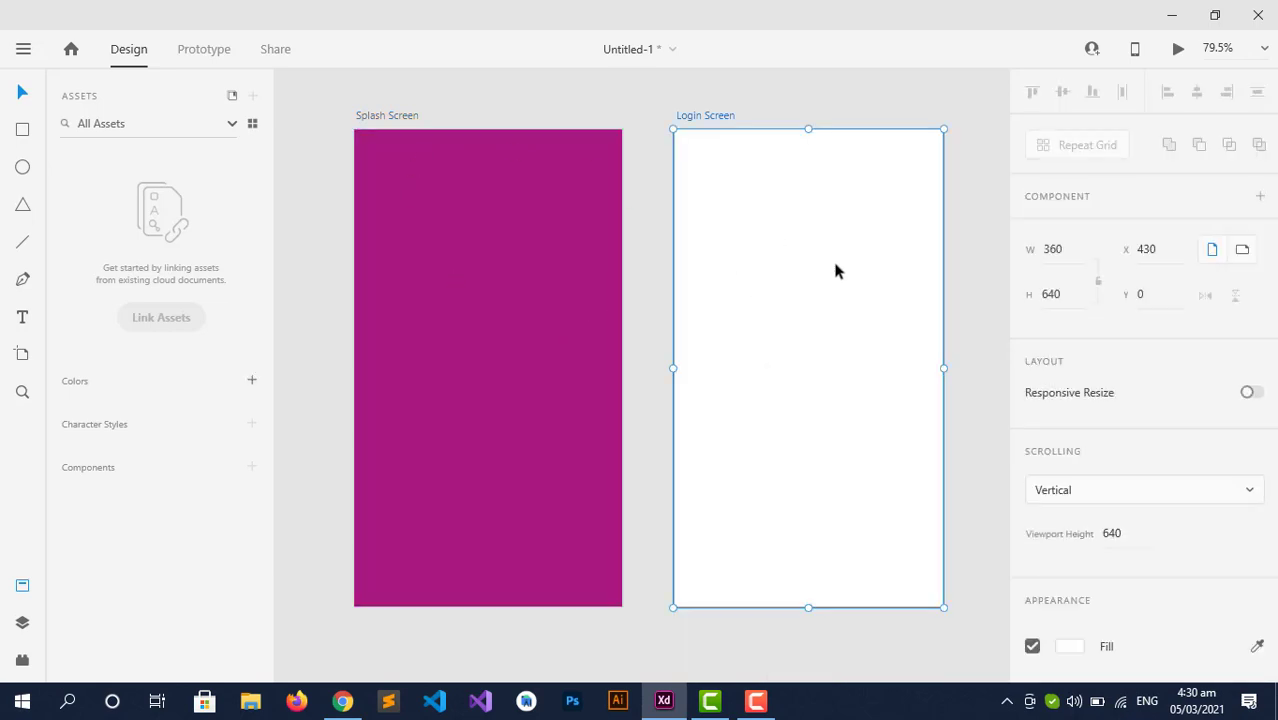
left_click(652, 260)
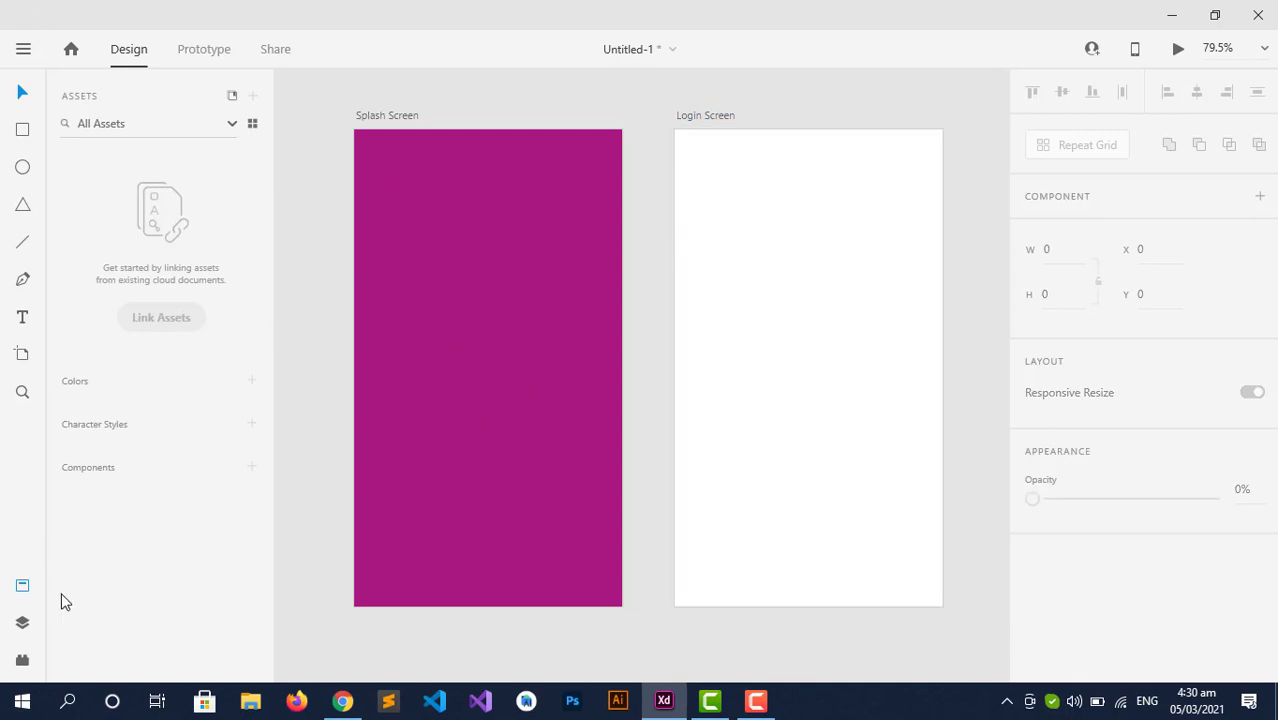
- Show the installed plugins, open the plugin marketplace and go to its plugin search
left_click(22, 664)
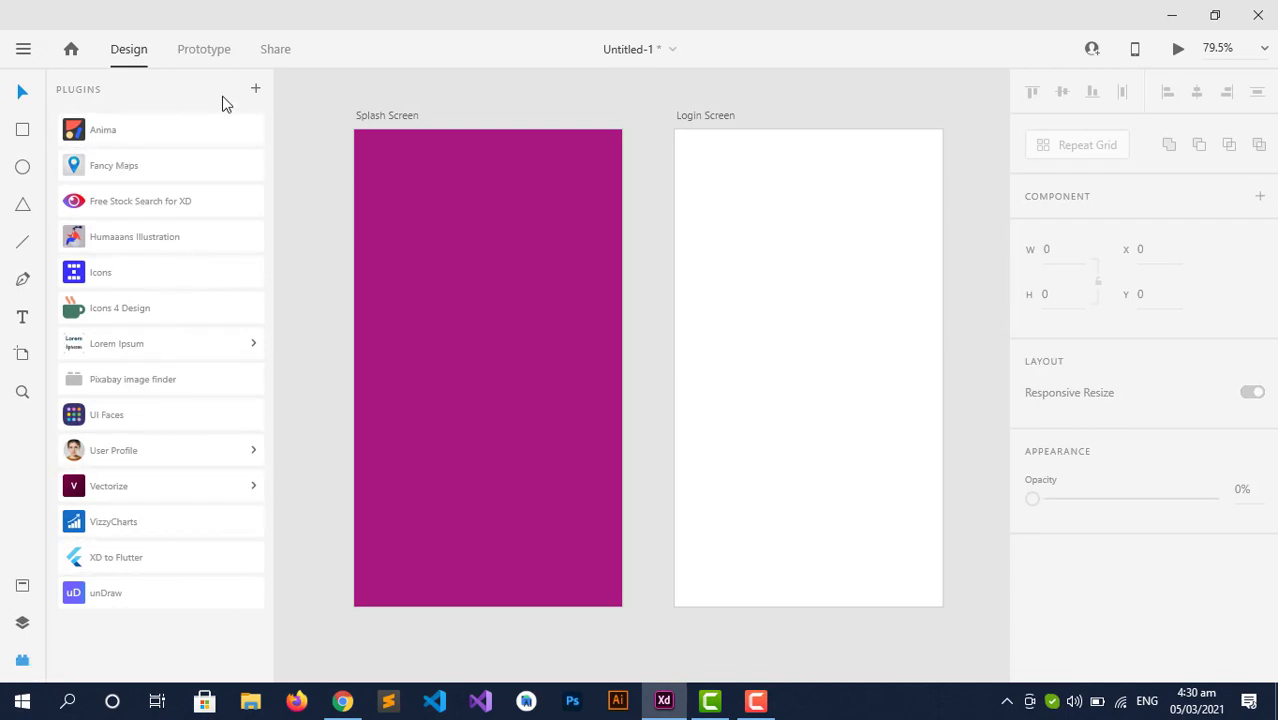
left_click(257, 90)
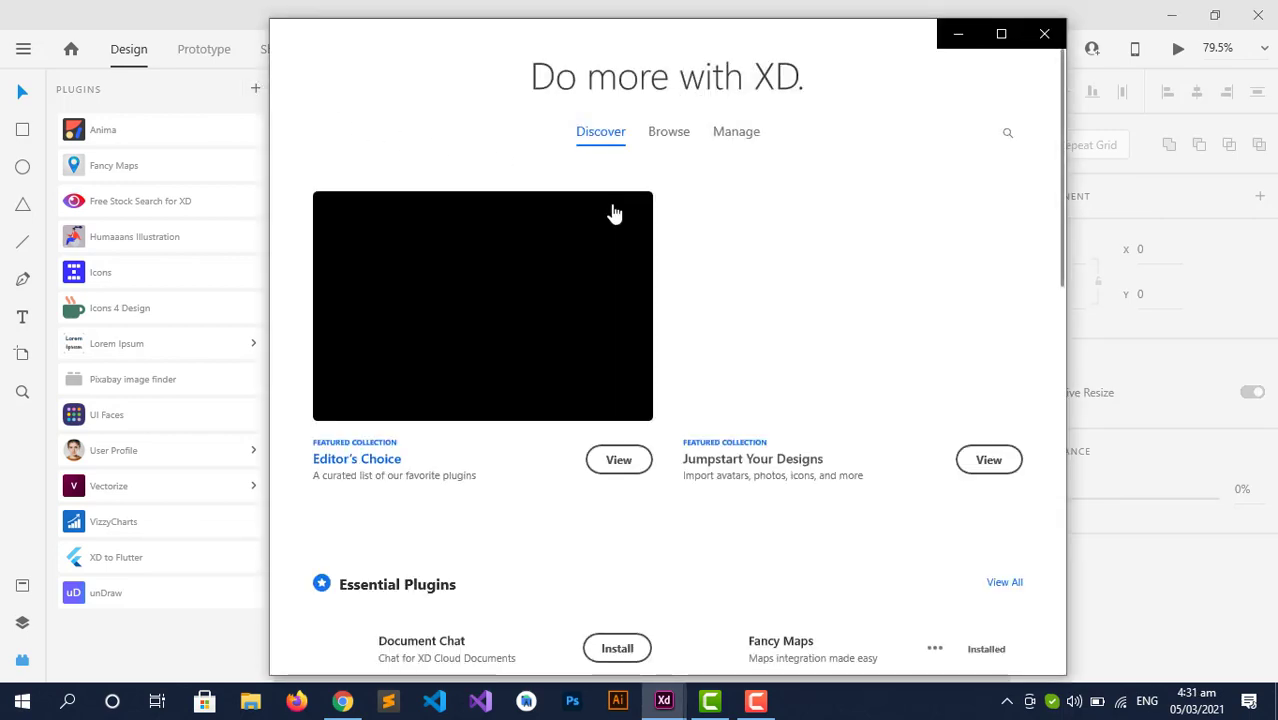
scroll(704, 425, "down", 3)
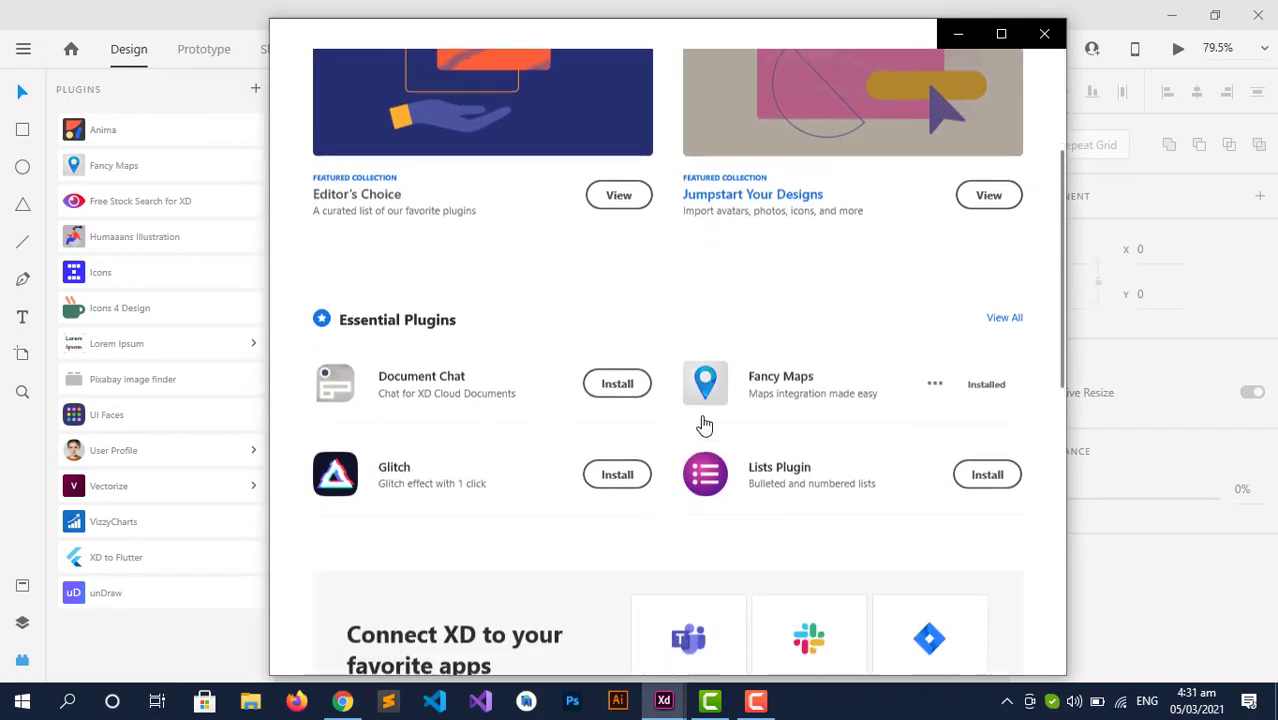
scroll(704, 425, "up", 3)
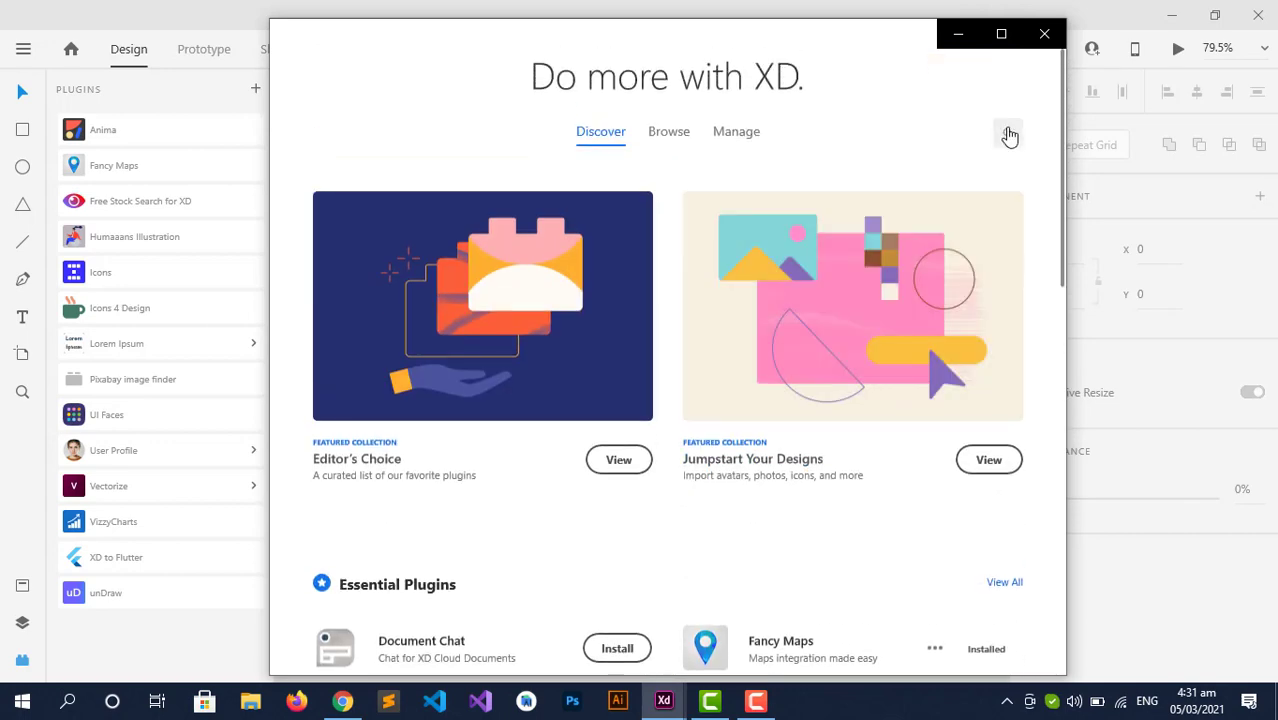
left_click(1007, 132)
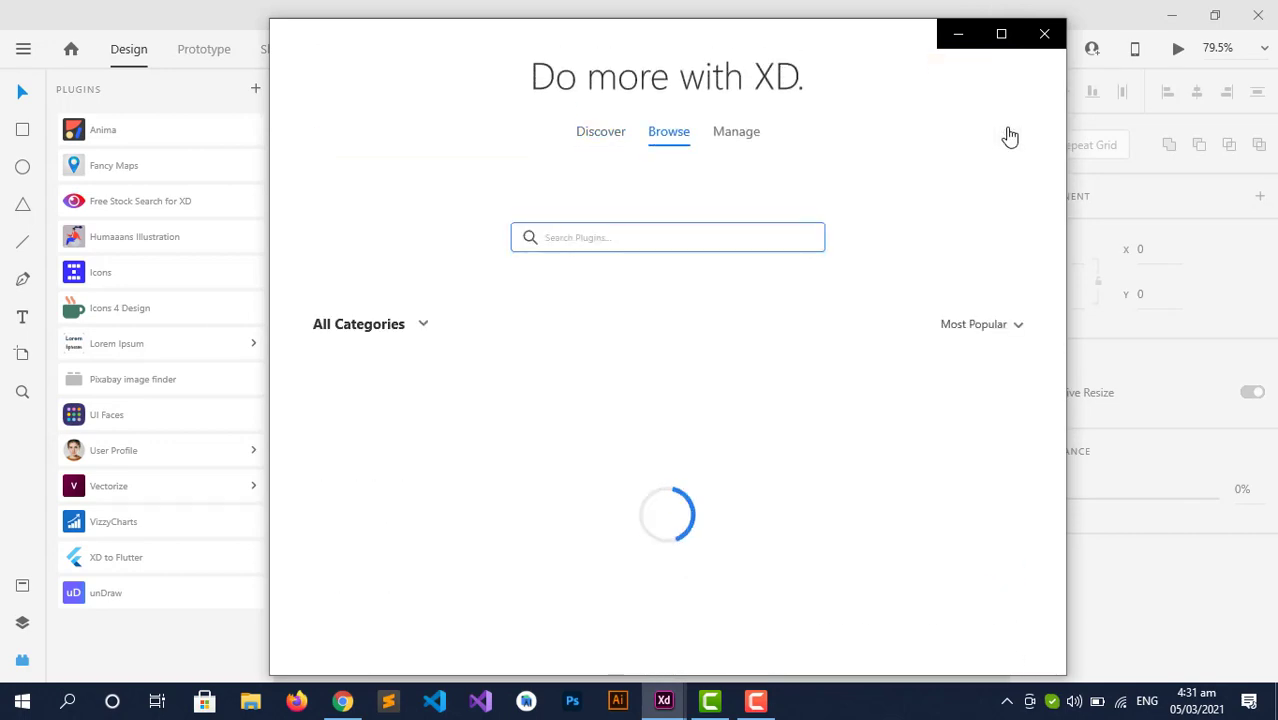
- Enter "image" as the plugin search term and look through the listed plugins
type("image")
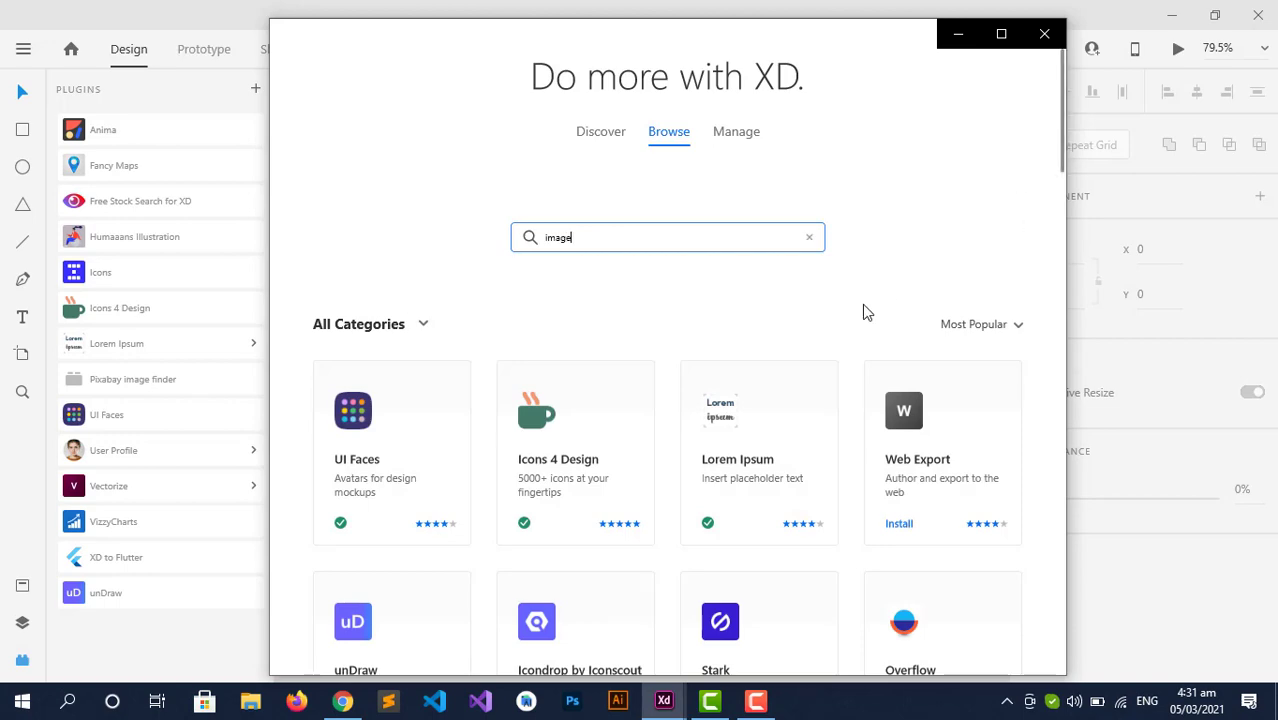
scroll(864, 311, "down", 6)
scroll(744, 407, "down", 2)
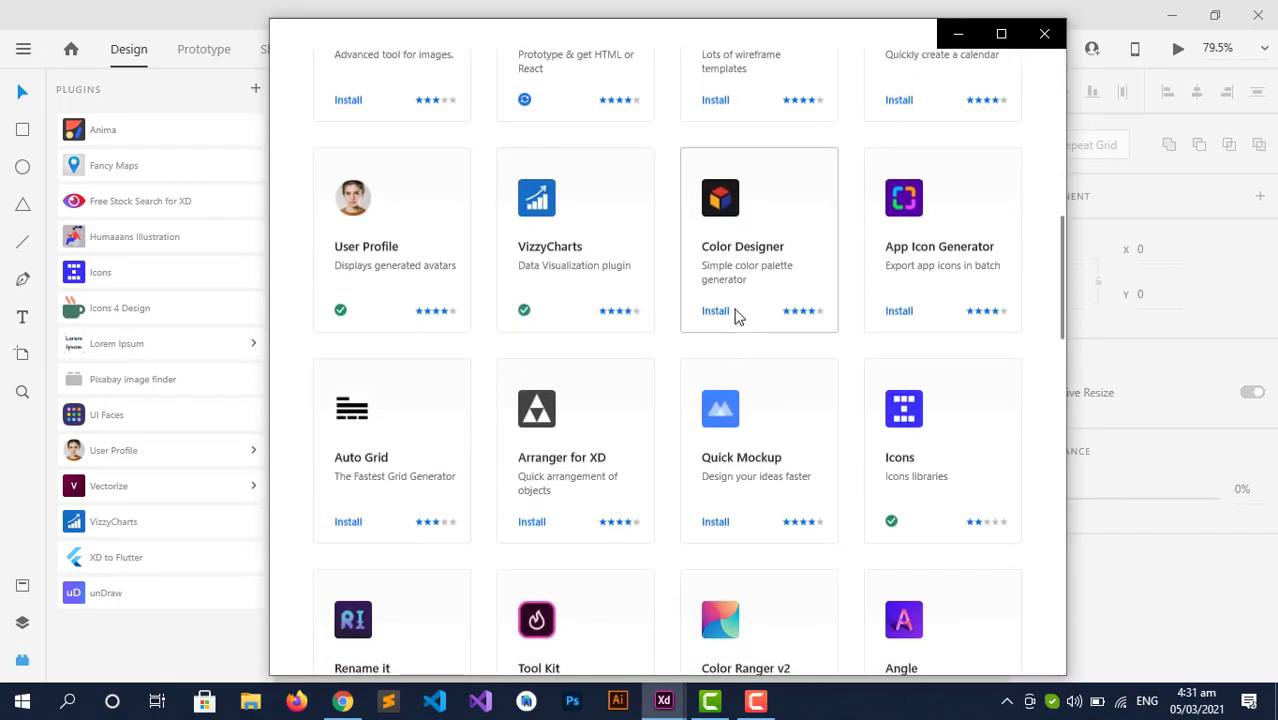
scroll(612, 370, "down", 8)
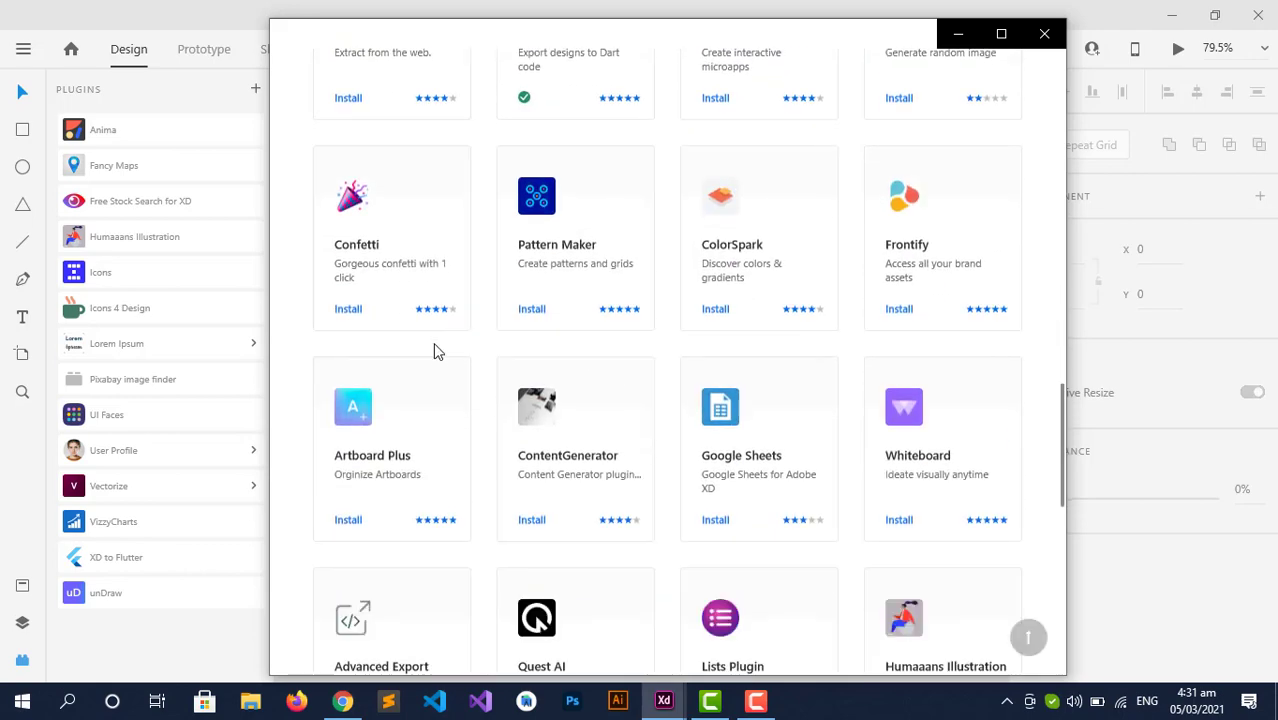
scroll(438, 360, "down", 3)
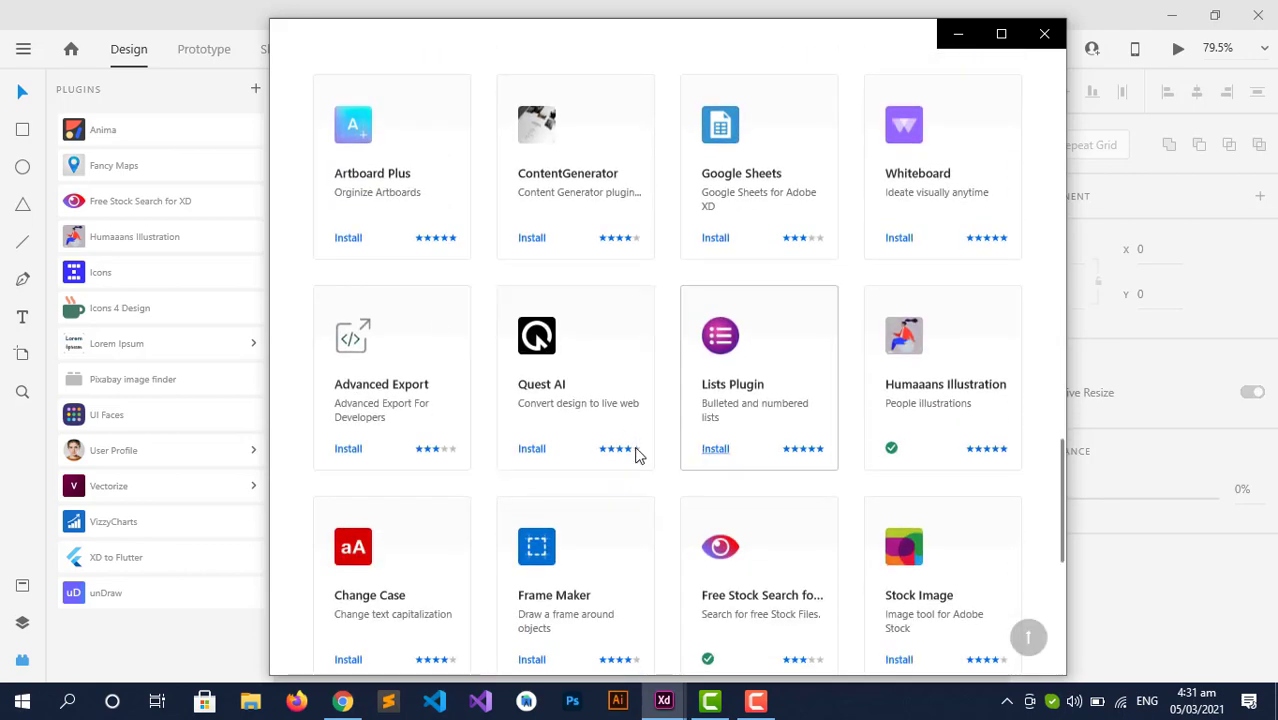
scroll(439, 471, "down", 3)
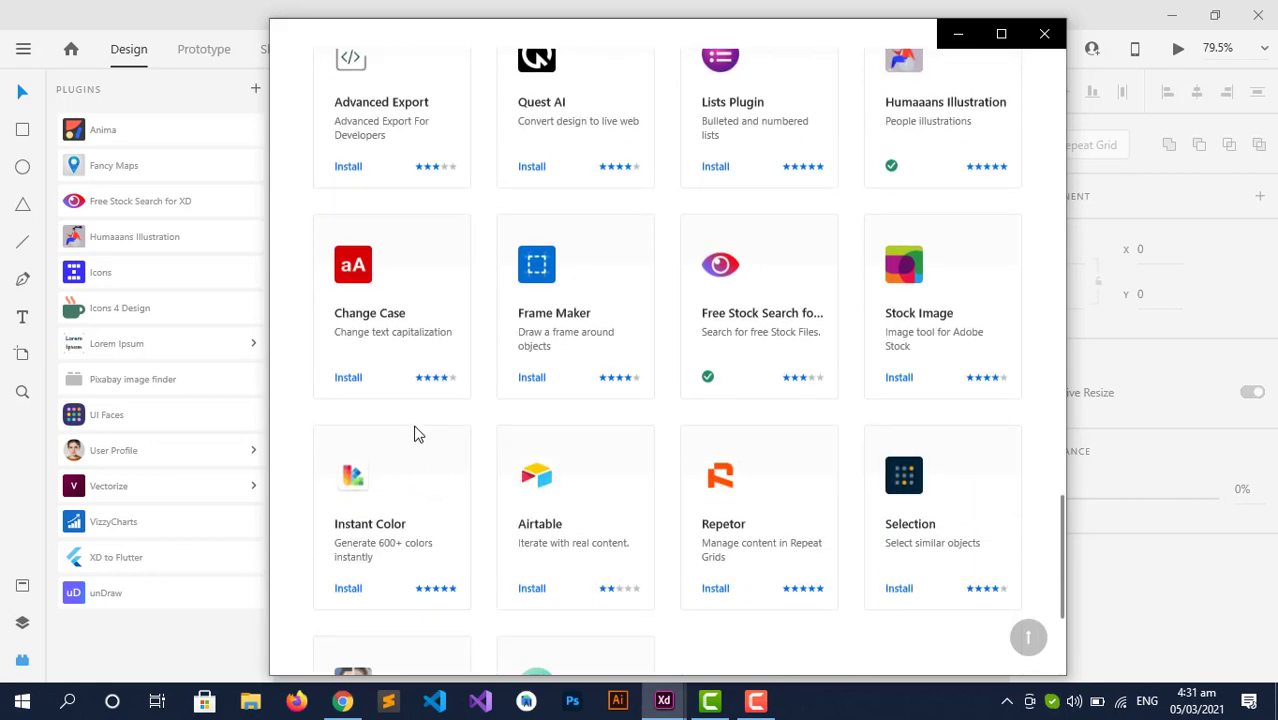
scroll(499, 470, "up", 6)
scroll(505, 470, "up", 8)
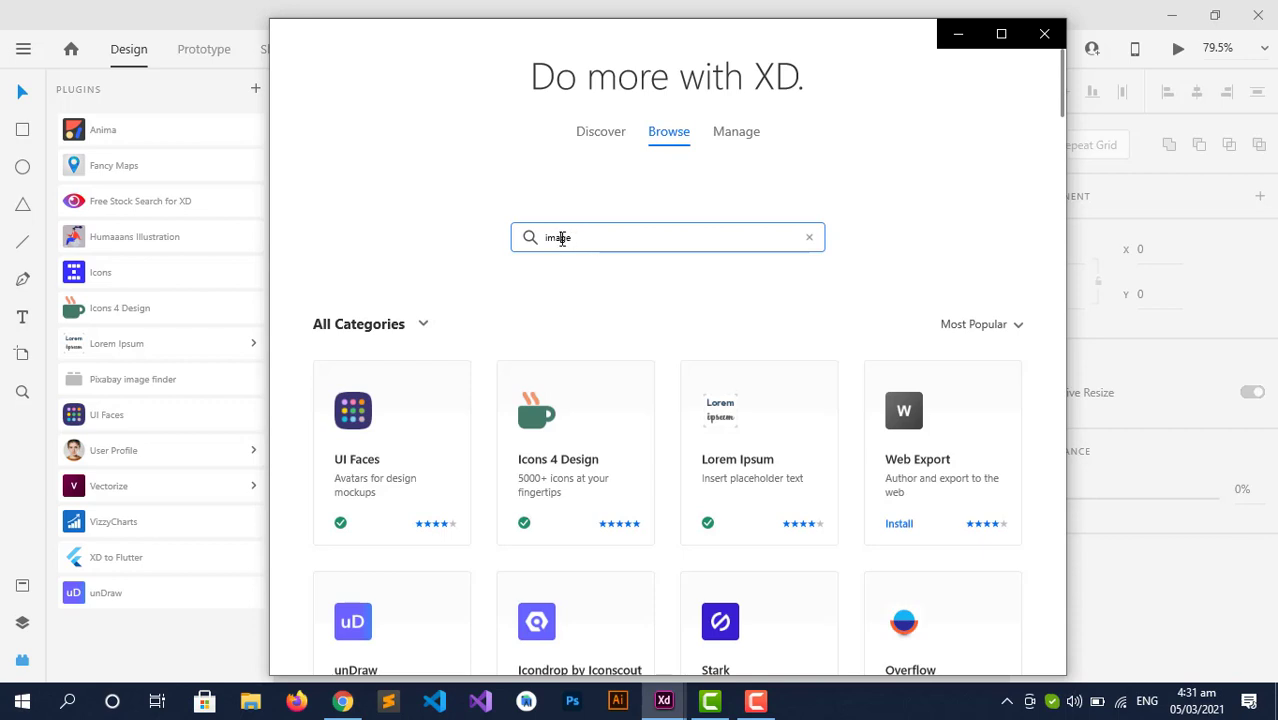
- Search the plugin marketplace for "pallete", and replace that search term with "color"
double_click(561, 238)
type("pallete")
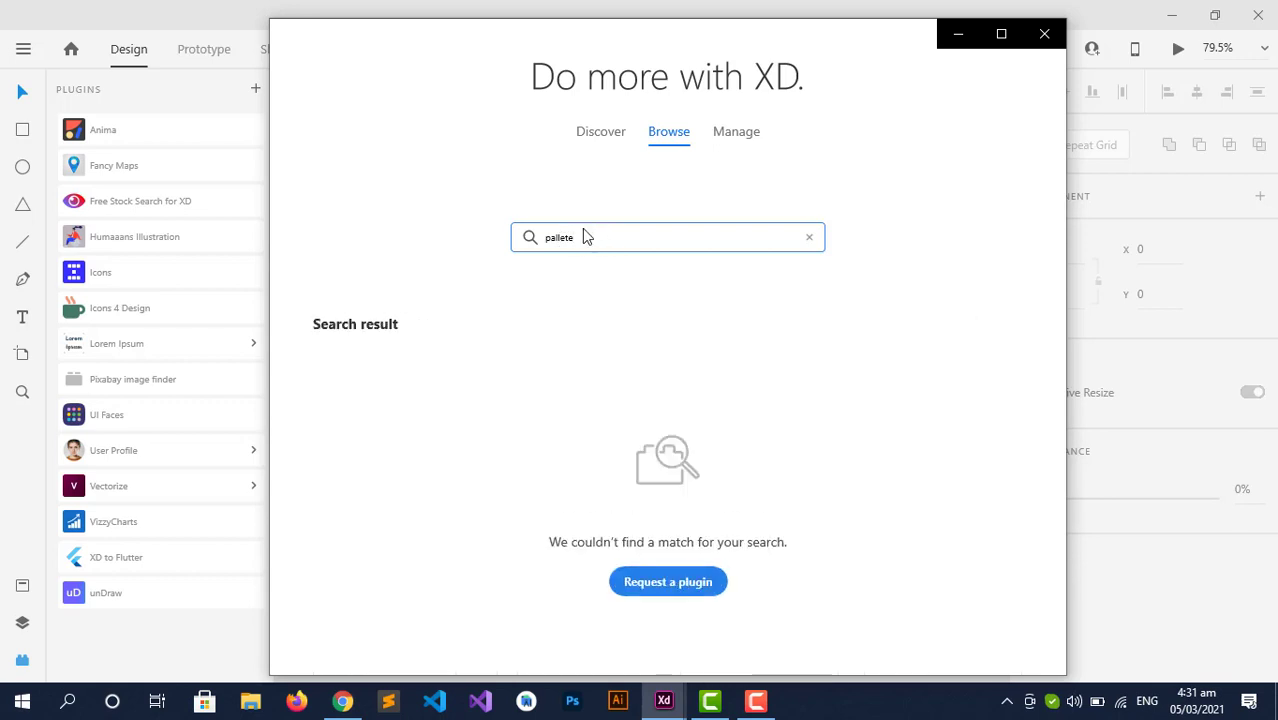
double_click(572, 237)
type("color")
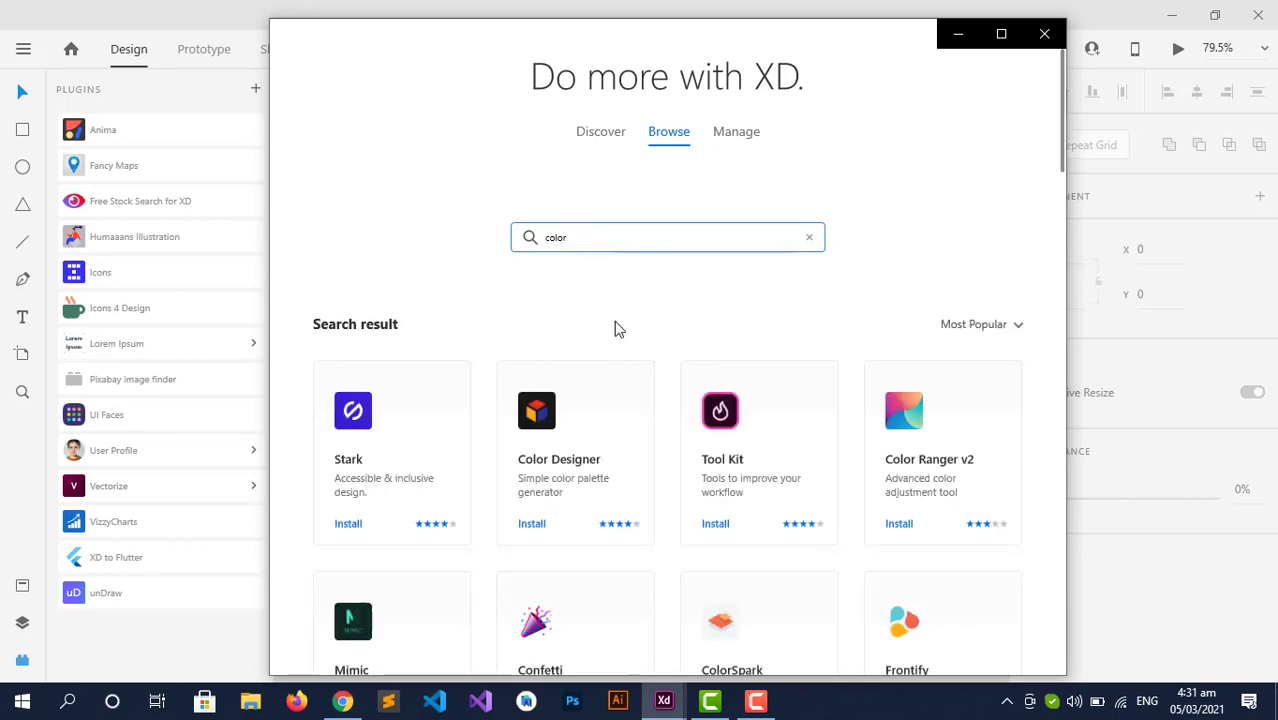
- Install the Color Scale plugin from the color search results and close the plugin marketplace
scroll(615, 441, "down", 2)
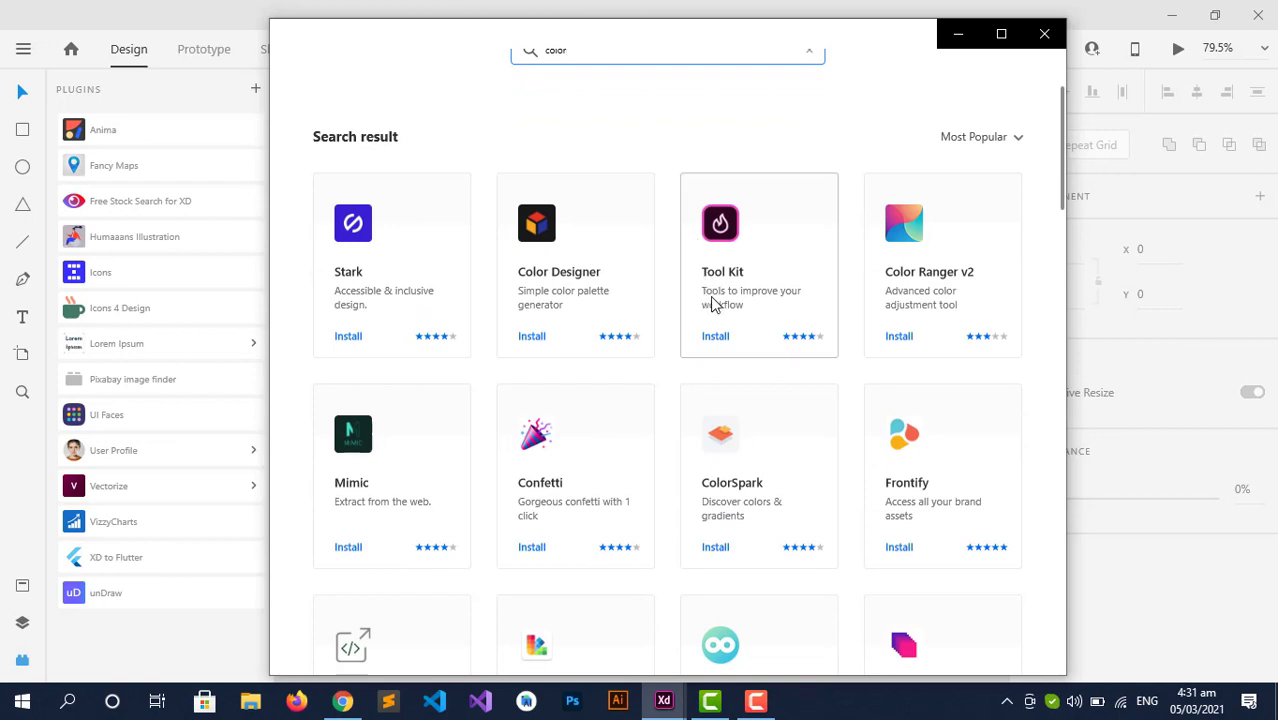
scroll(888, 400, "down", 1)
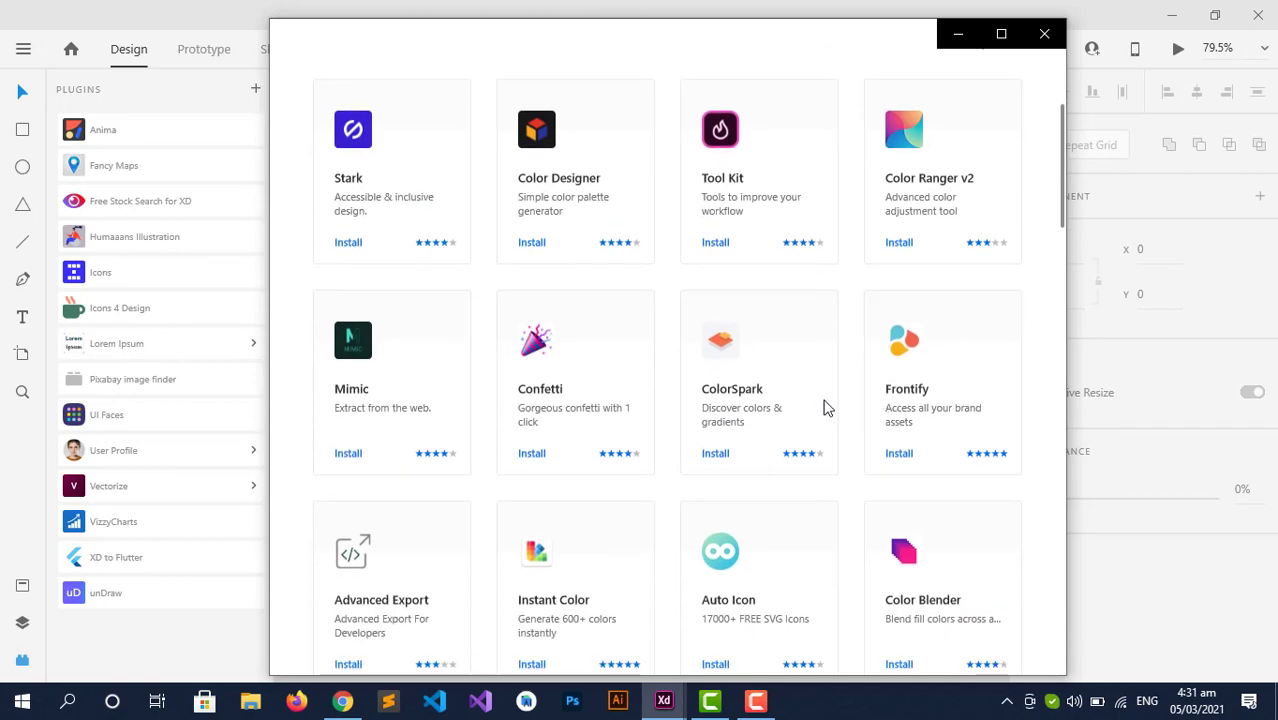
scroll(705, 435, "down", 3)
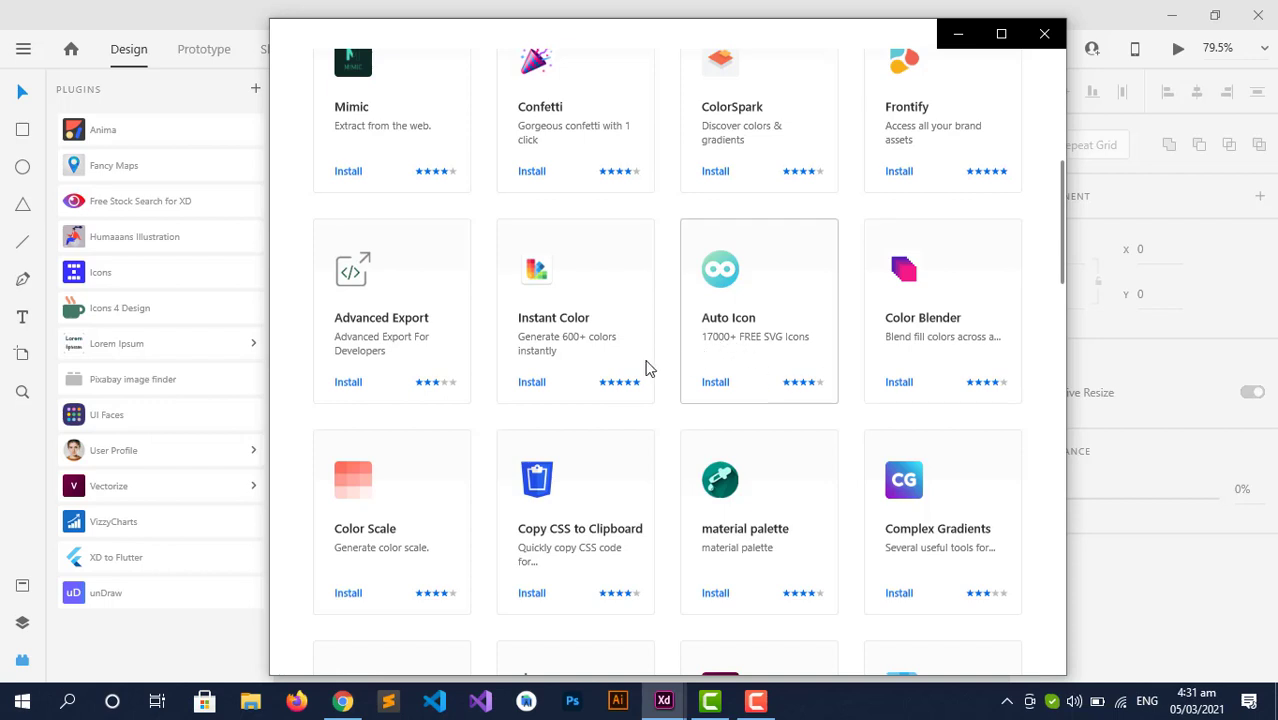
scroll(470, 400, "down", 1)
scroll(460, 425, "down", 1)
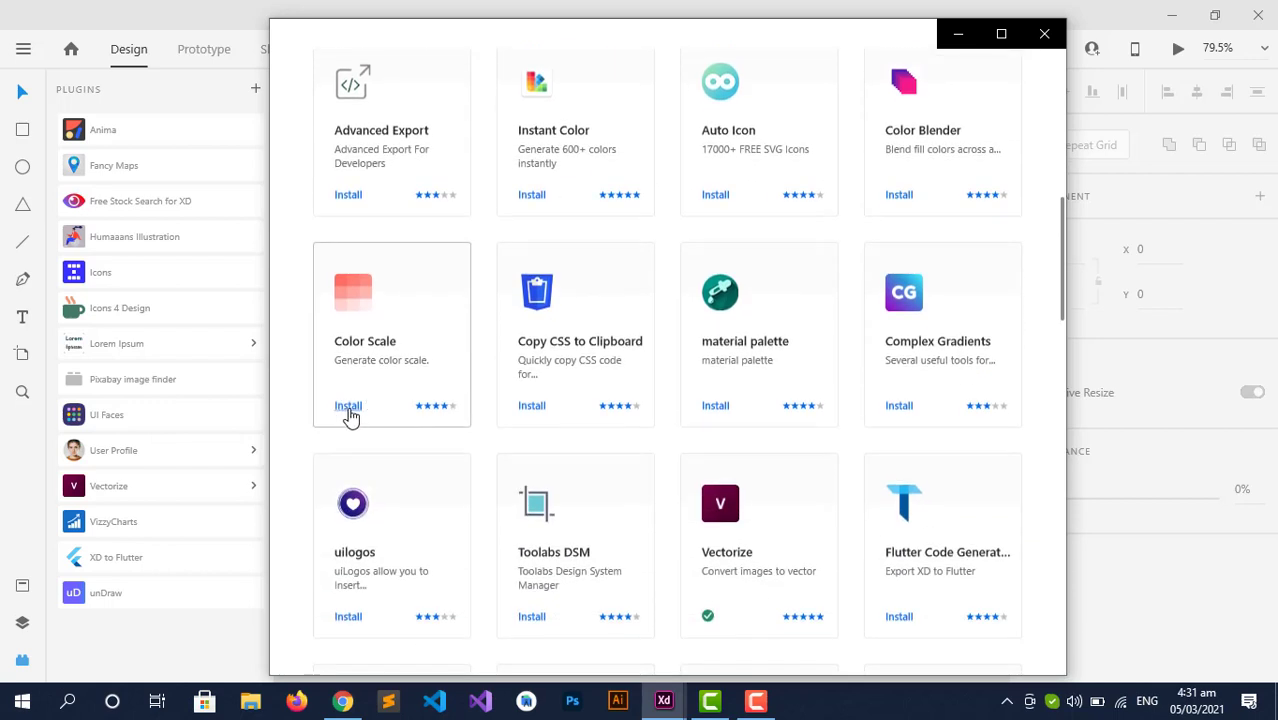
left_click(345, 409)
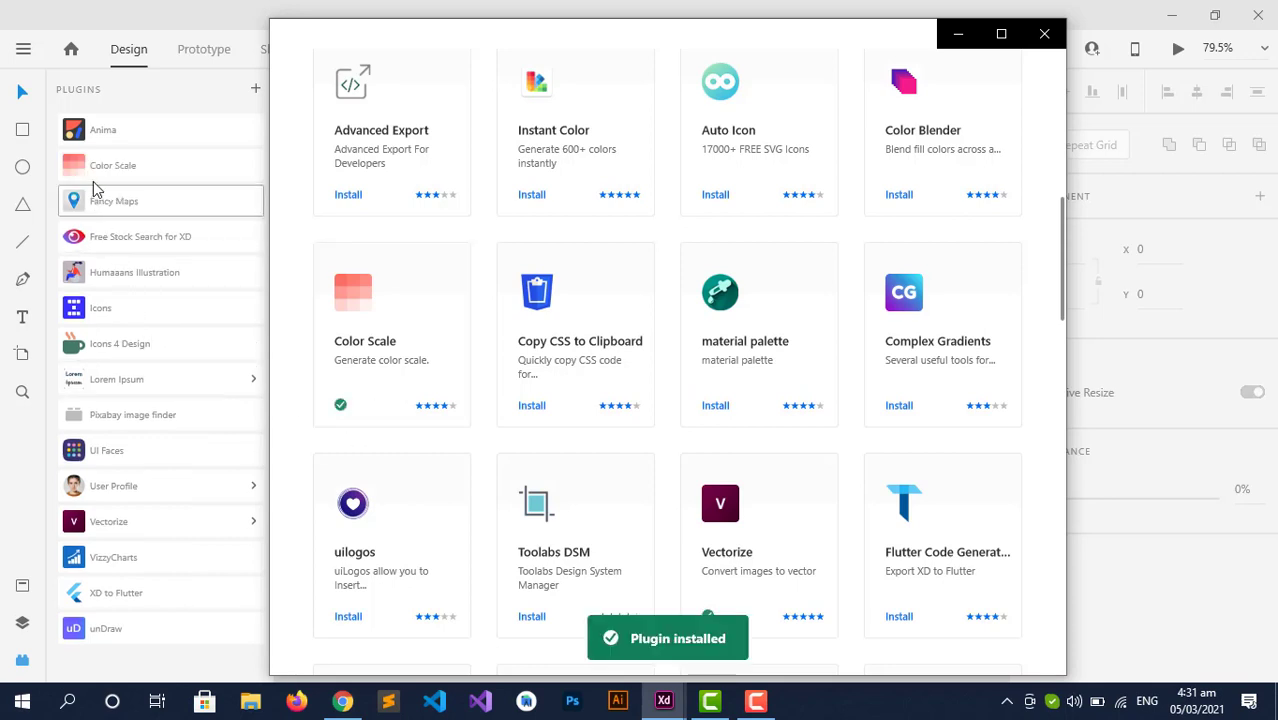
left_click(1044, 34)
- Select the Splash Screen artboard, open the unDraw plugin and browse its illustrations
left_click(424, 270)
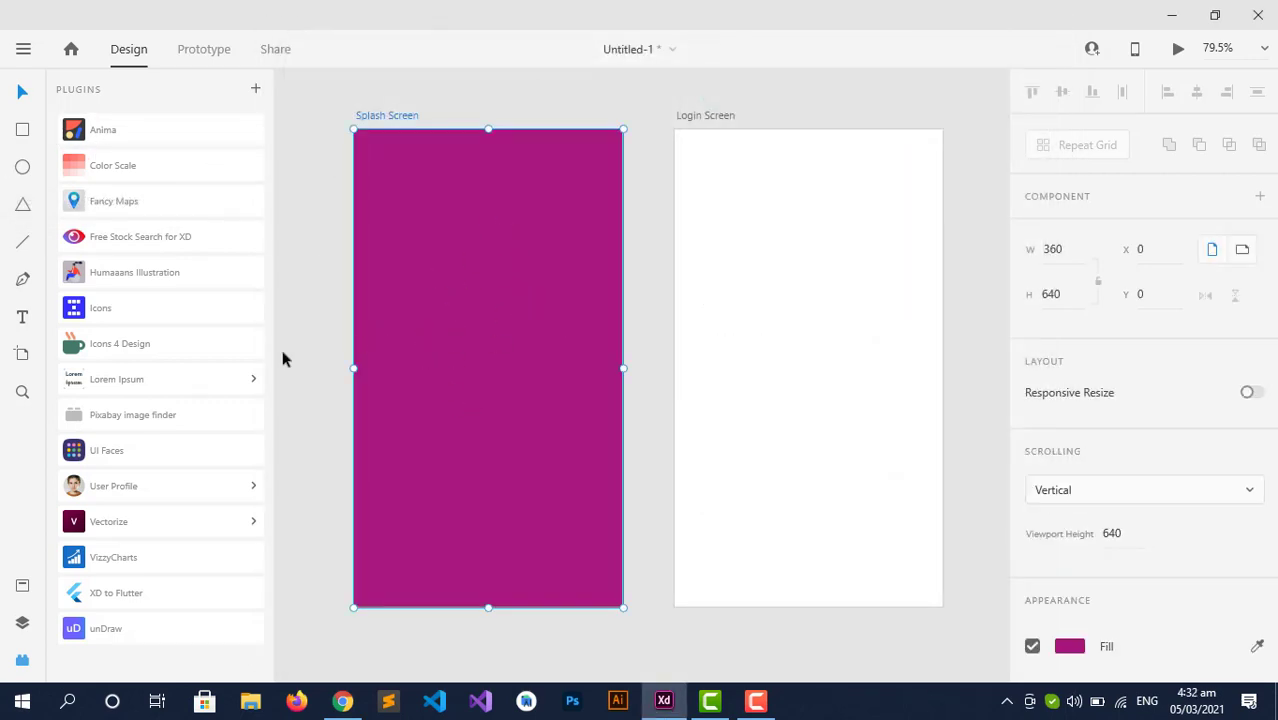
left_click(112, 632)
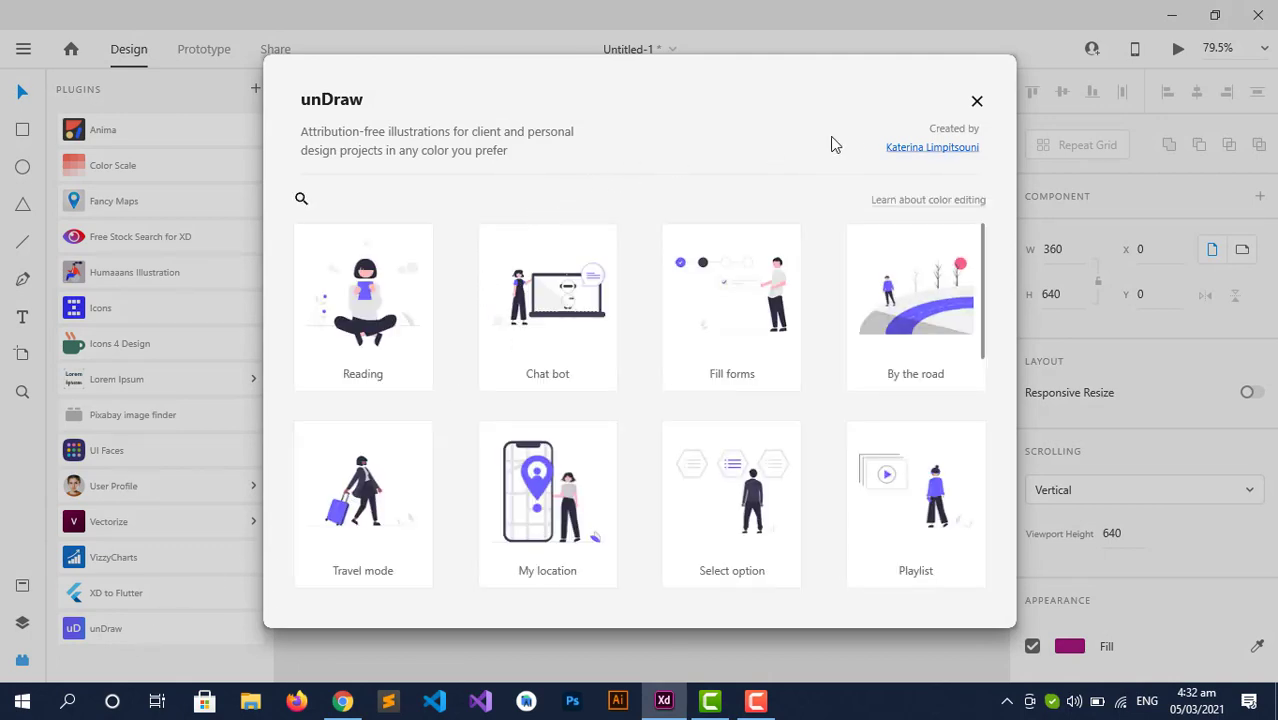
scroll(476, 391, "down", 1)
scroll(476, 391, "down", 3)
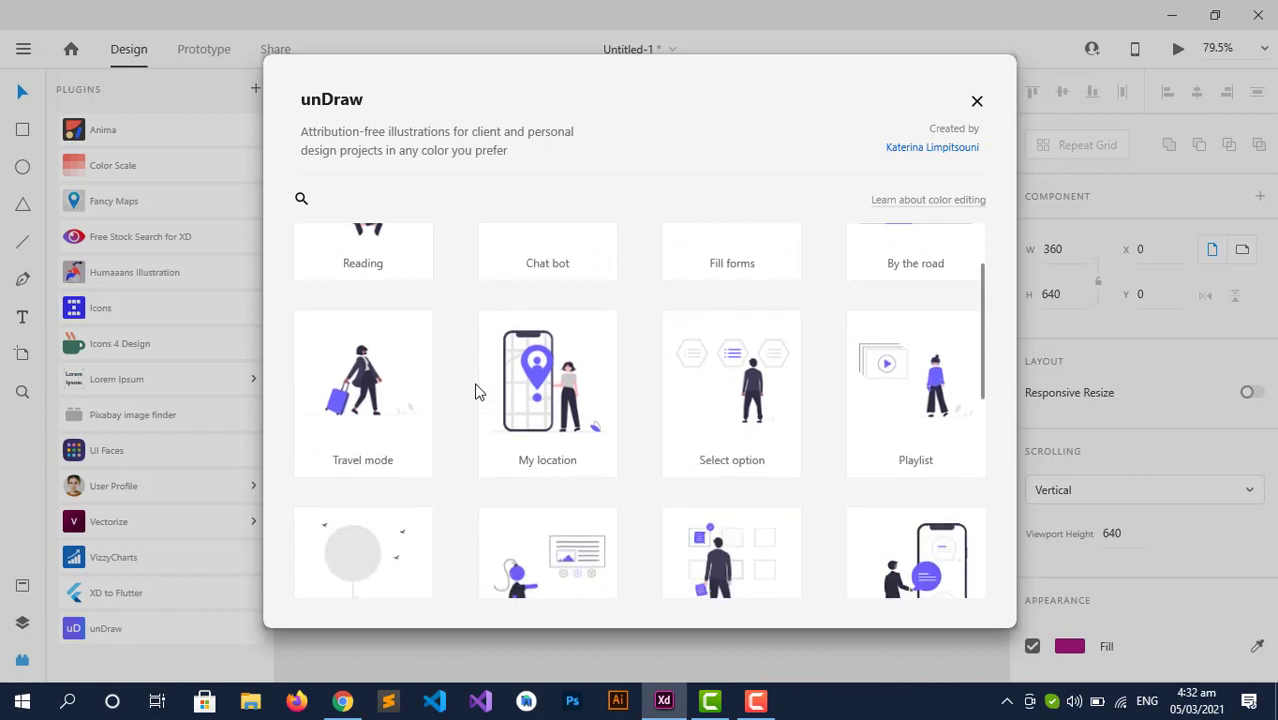
scroll(482, 381, "down", 2)
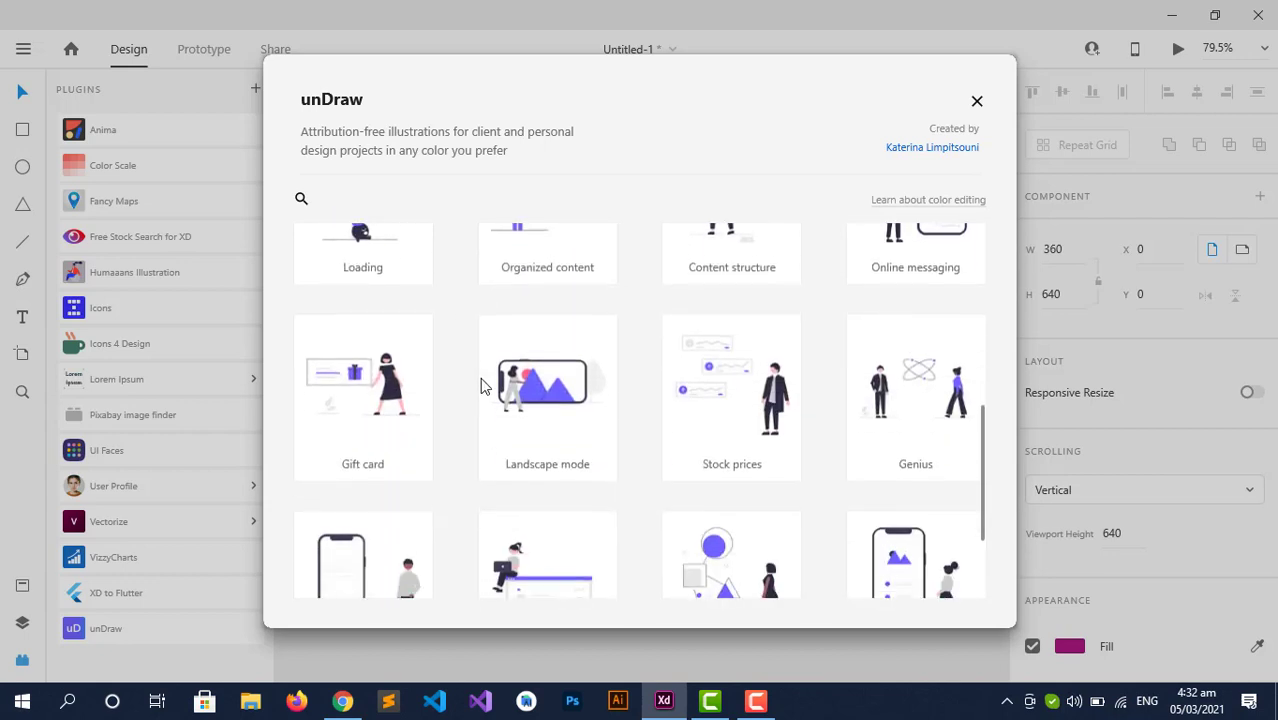
- Search the unDraw illustrations for "education" and copy the Education illustration to the clipboard
left_click(301, 200)
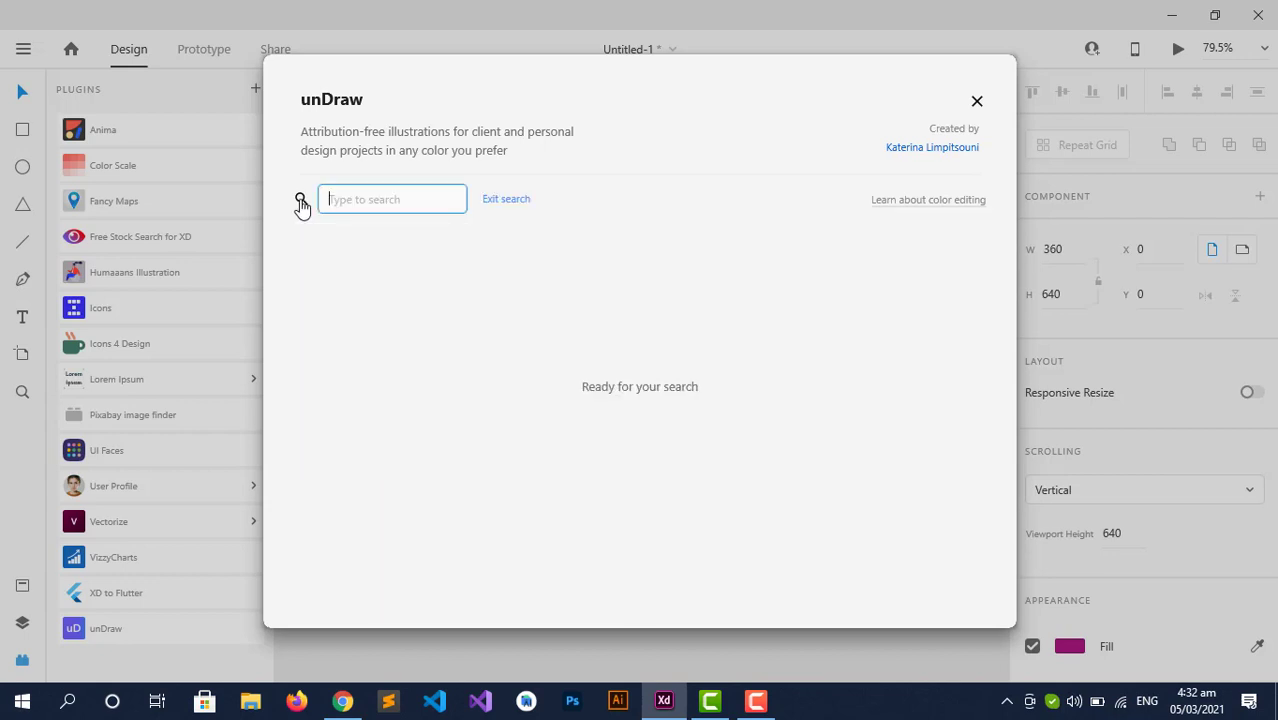
type("education")
key("Return")
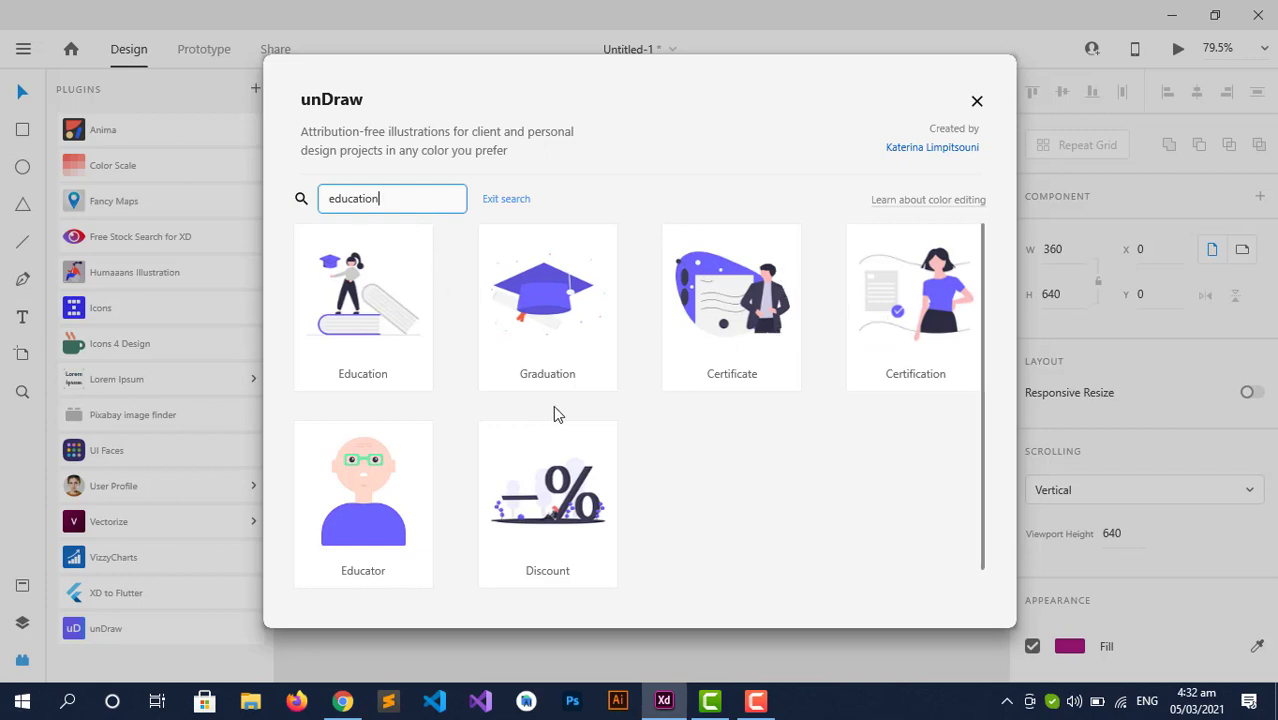
left_click(351, 304)
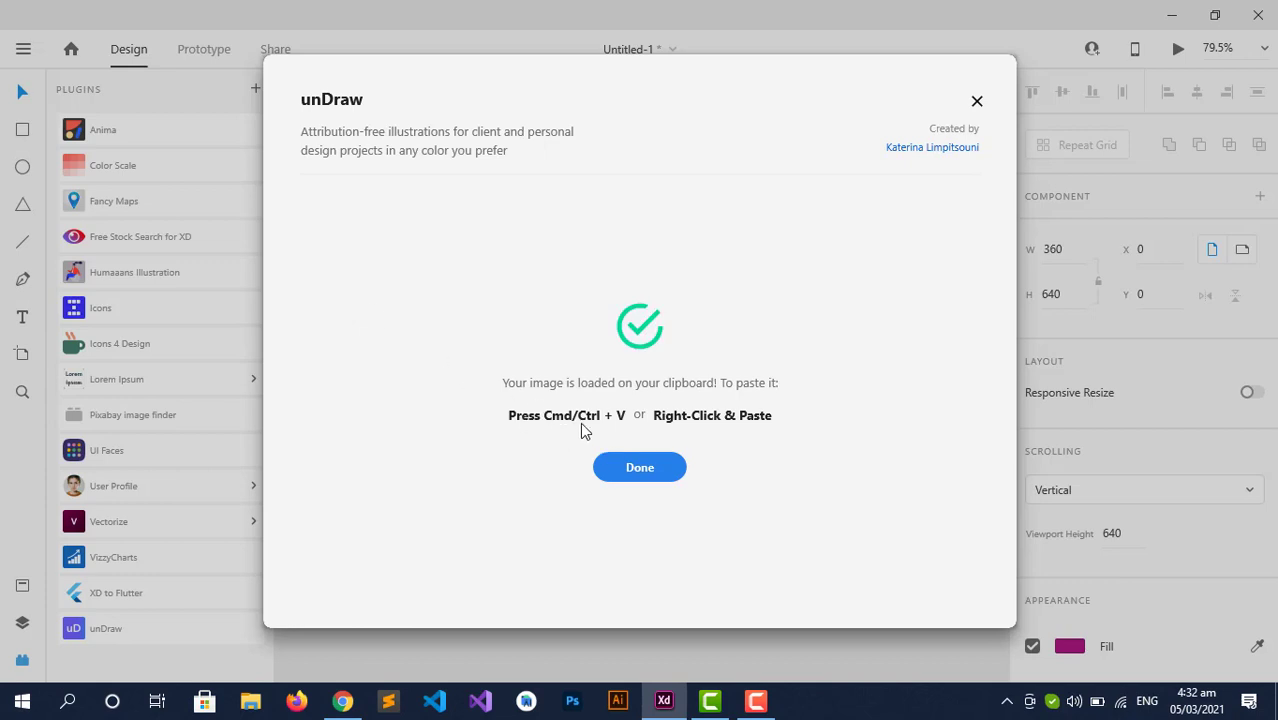
left_click(638, 468)
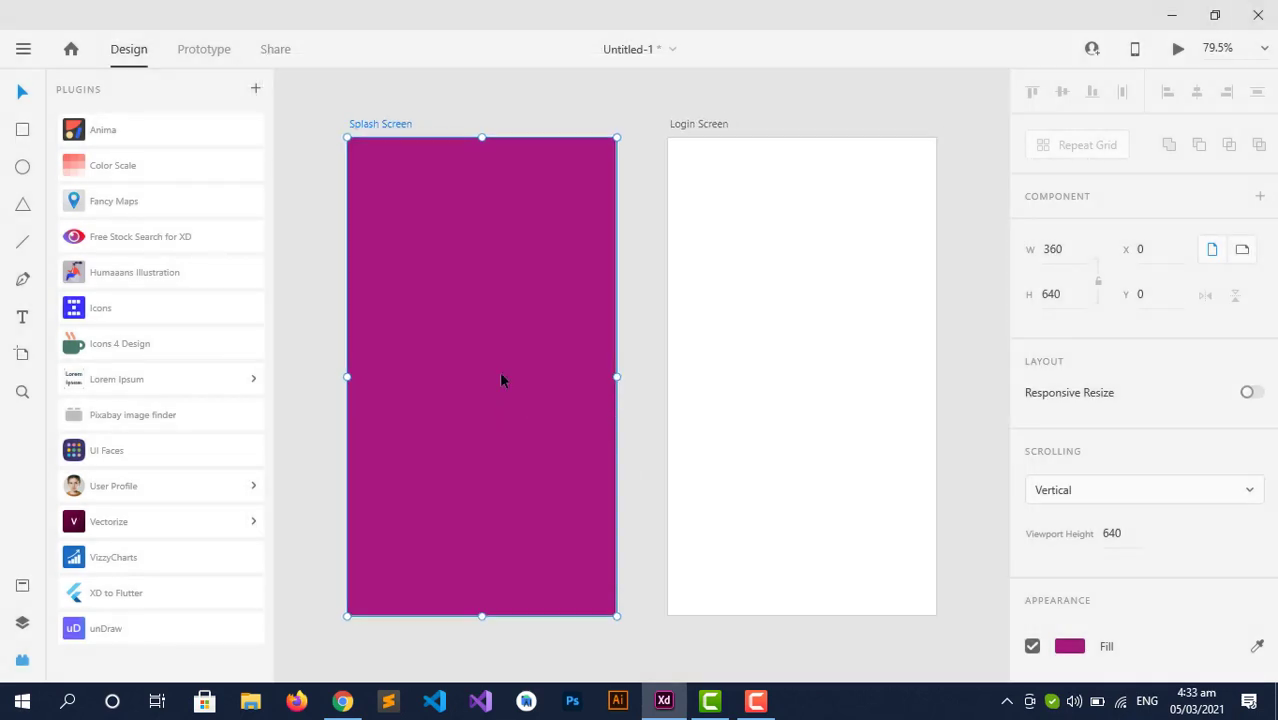
- Paste the education illustration onto the Splash Screen artboard, scale it proportionally to about 268 × 195 and centre it horizontally above the middle
key("ctrl+v")
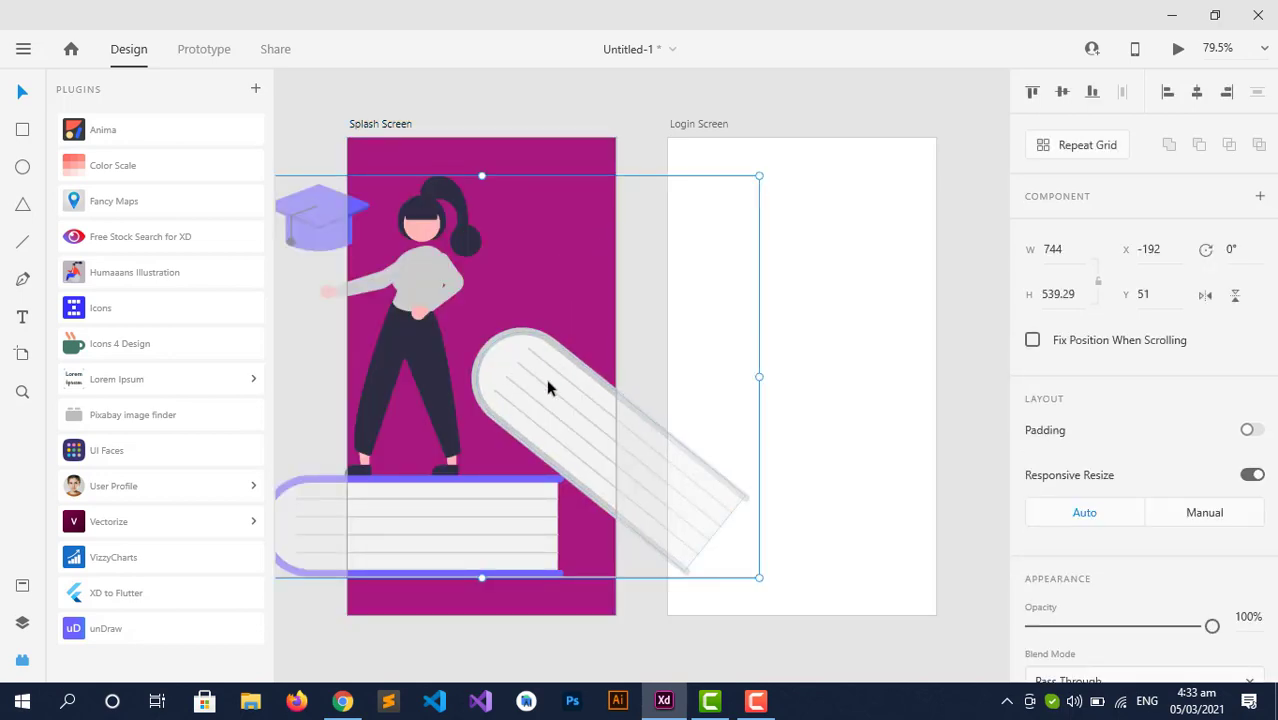
left_click_drag(547, 388, 608, 374)
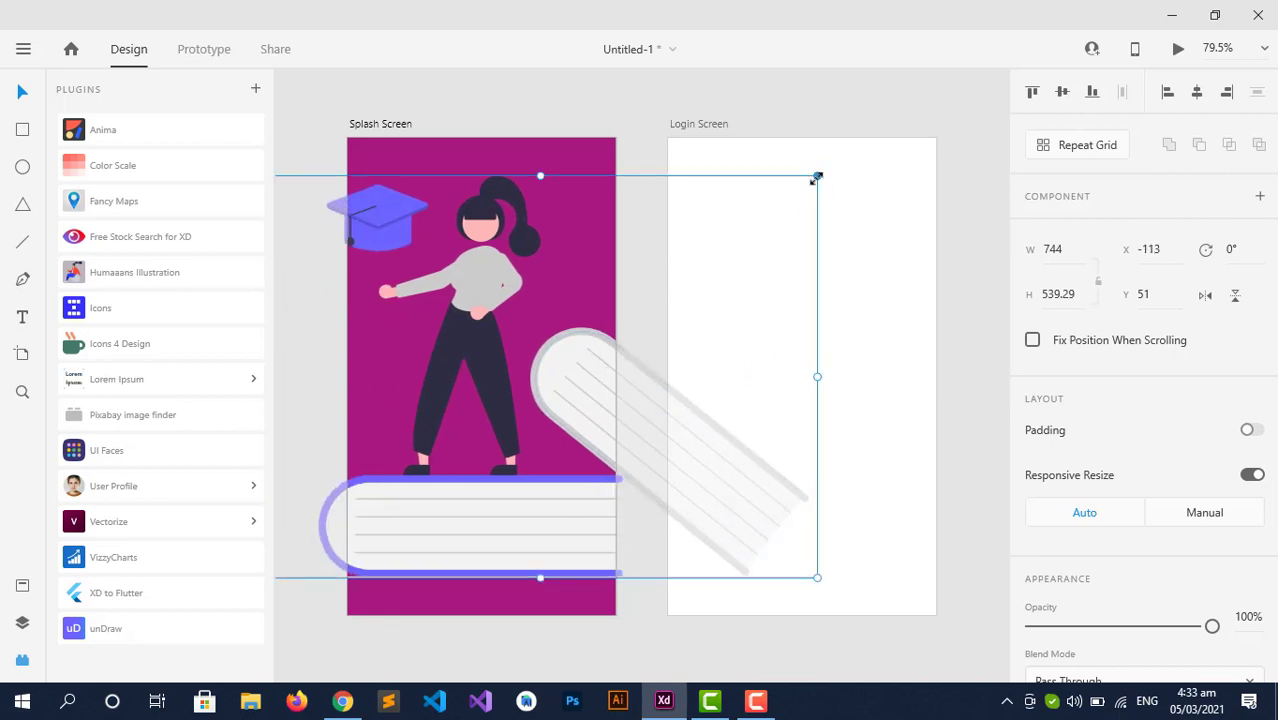
left_click_drag(816, 177, 599, 353)
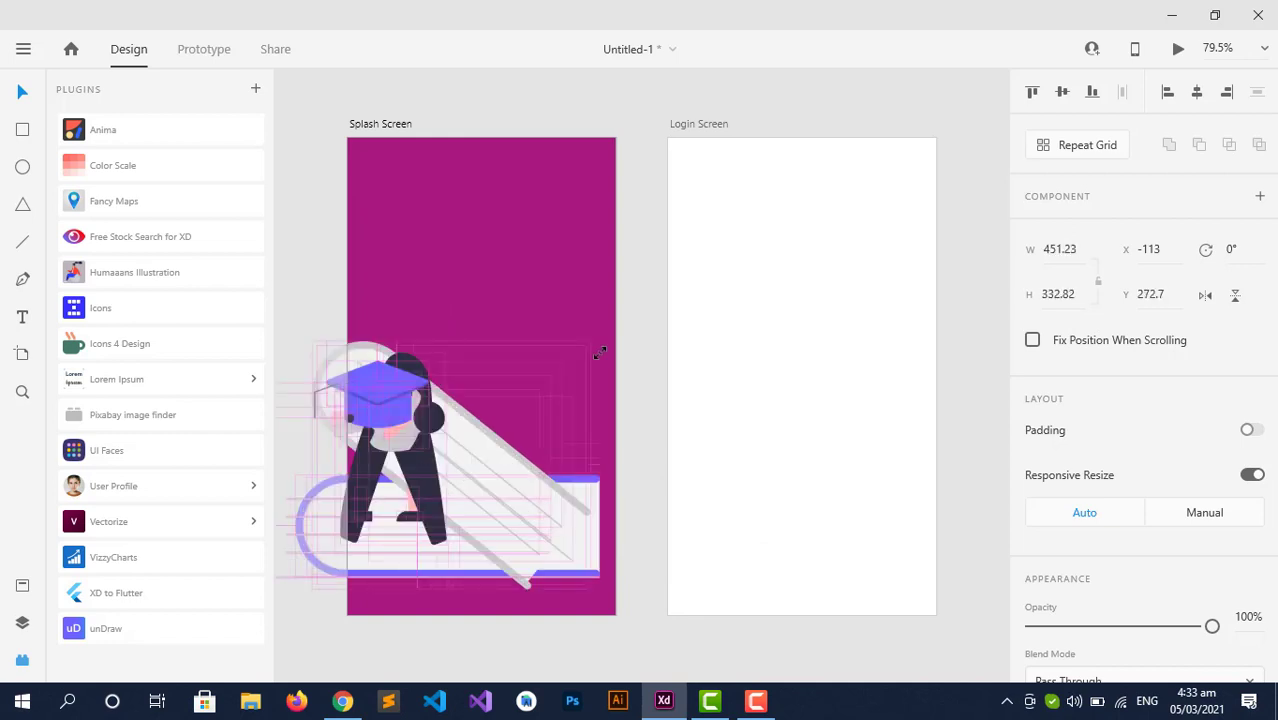
left_click_drag(599, 353, 715, 309)
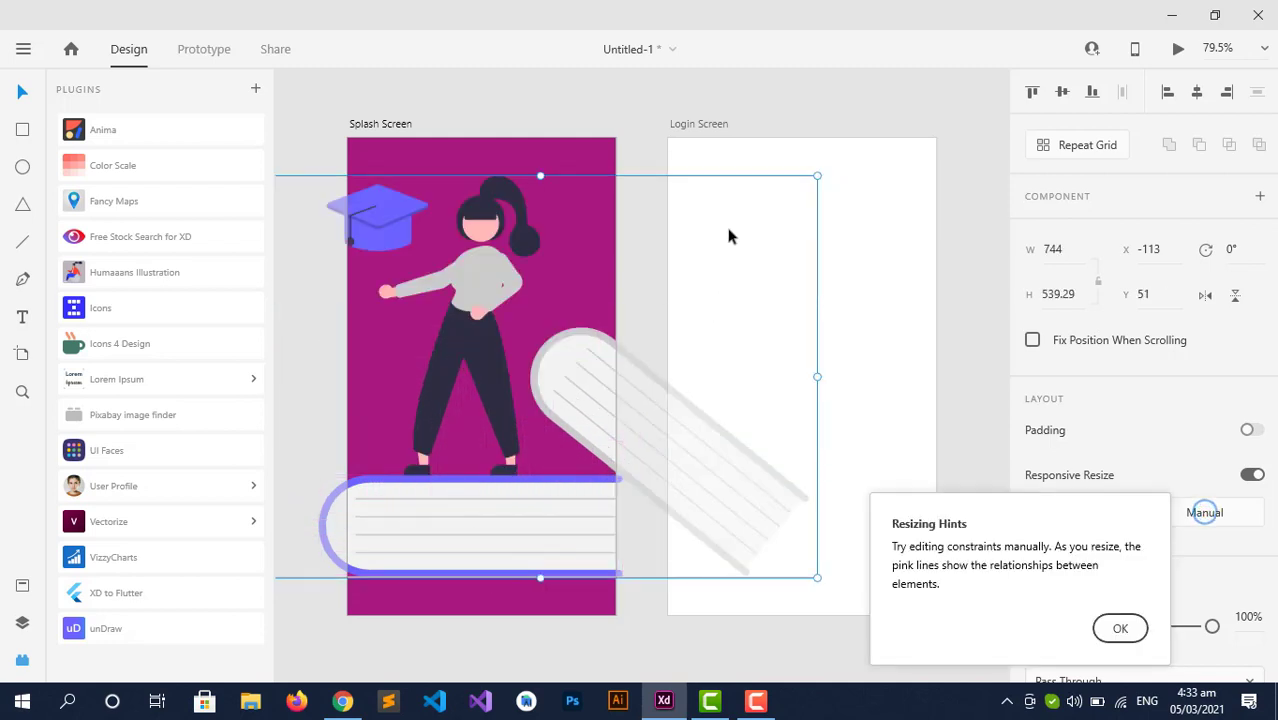
left_click_drag(804, 191, 482, 448)
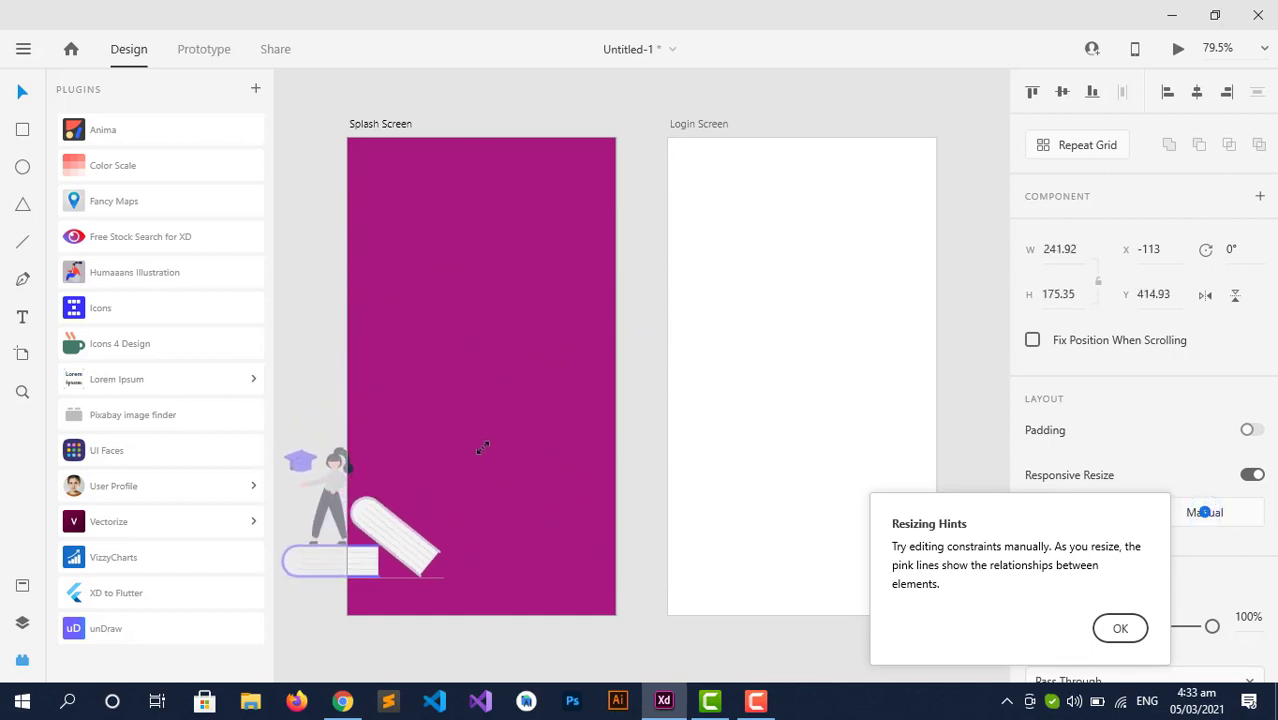
left_click_drag(370, 515, 503, 348)
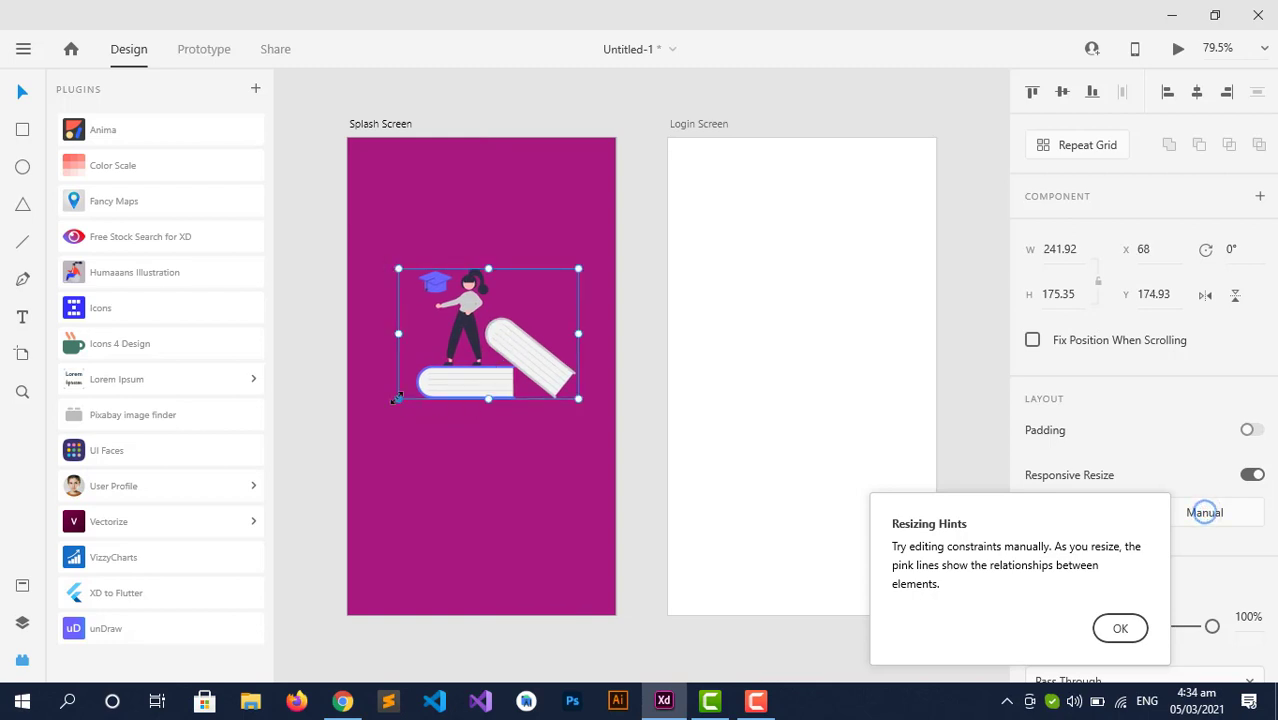
left_click_drag(397, 398, 439, 393)
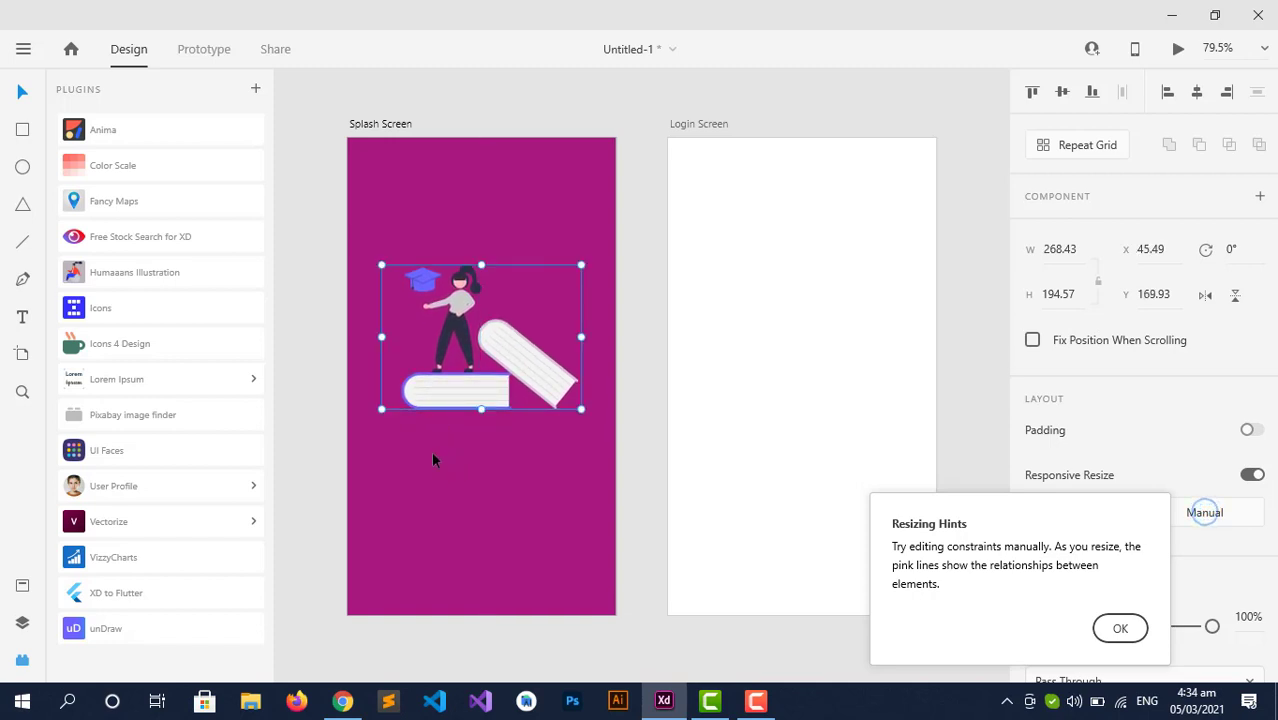
left_click(318, 266)
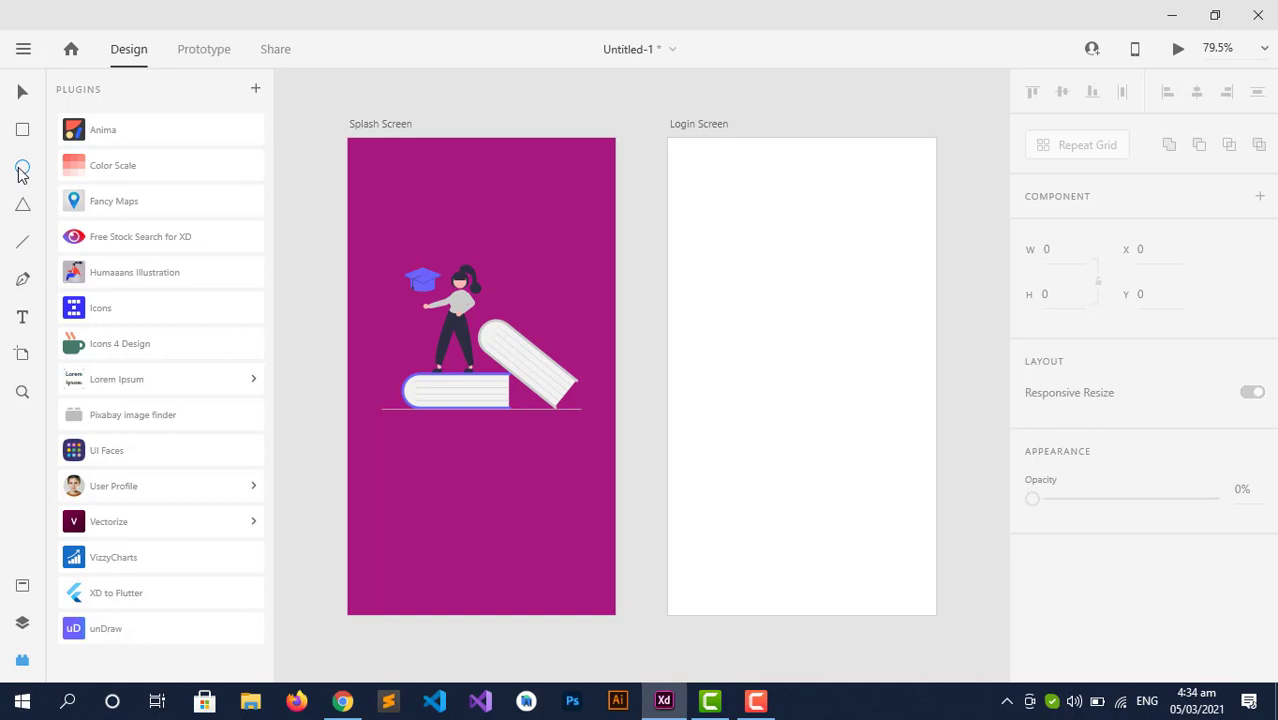
- Draw a circle about 93 × 93 below the illustration on the Splash Screen artboard
left_click(22, 170)
left_click_drag(447, 468, 508, 546)
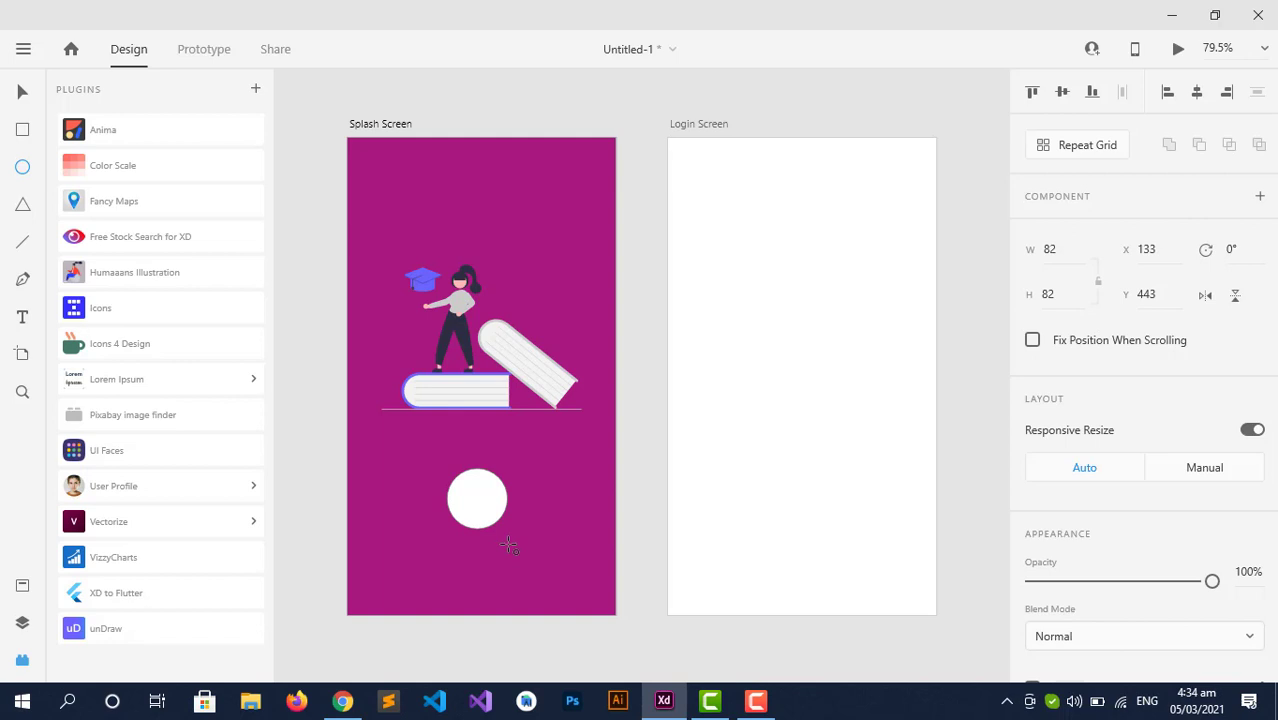
mouse_move(509, 534)
left_mouse_down()
mouse_move(508, 496)
mouse_move(520, 540)
mouse_move(528, 508)
mouse_move(514, 544)
mouse_move(534, 546)
mouse_move(512, 530)
mouse_move(526, 540)
left_mouse_up()
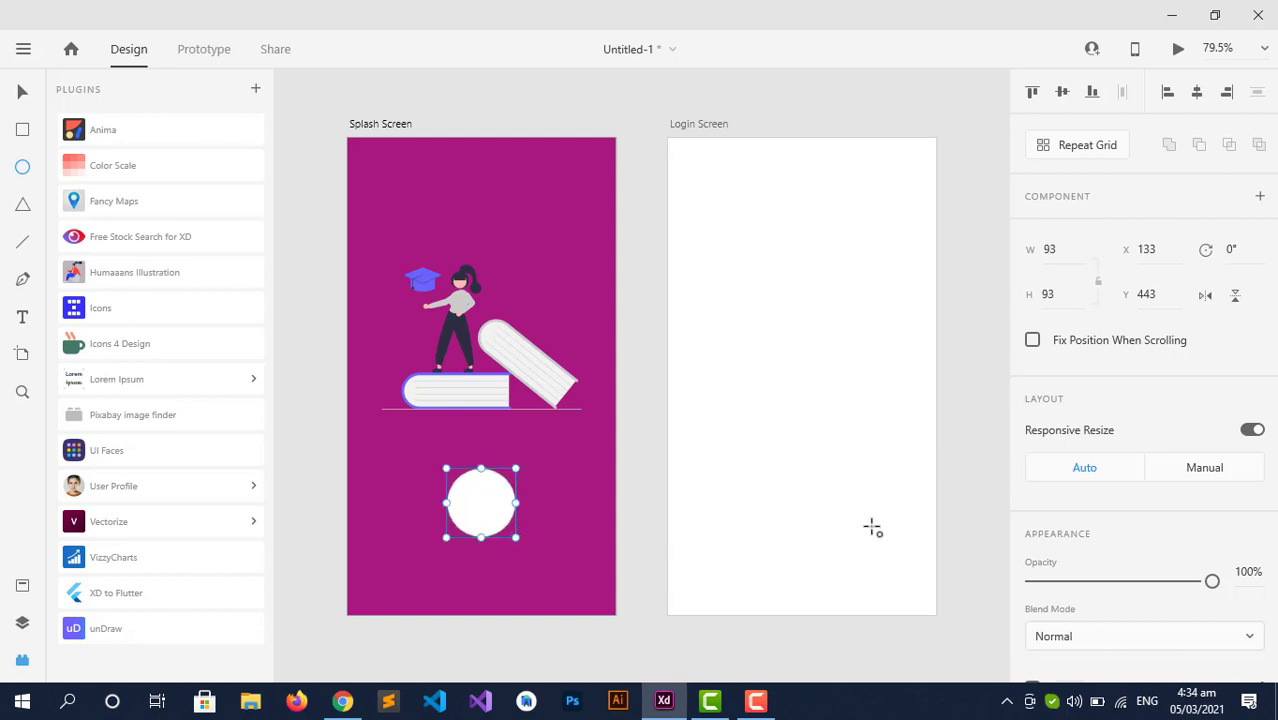
- Turn off the circle's fill and give it a white #FFFFFF border with size 5
scroll(494, 494, "down", 2)
scroll(1095, 625, "down", 5)
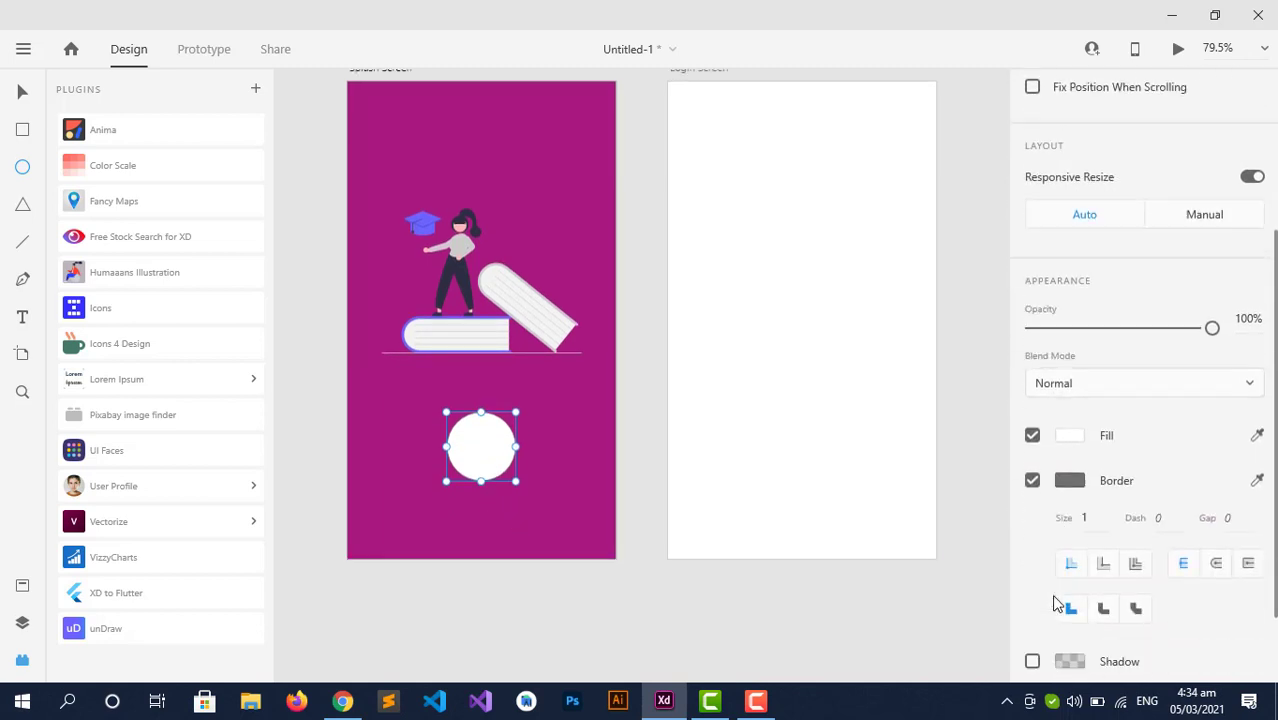
left_click(1033, 414)
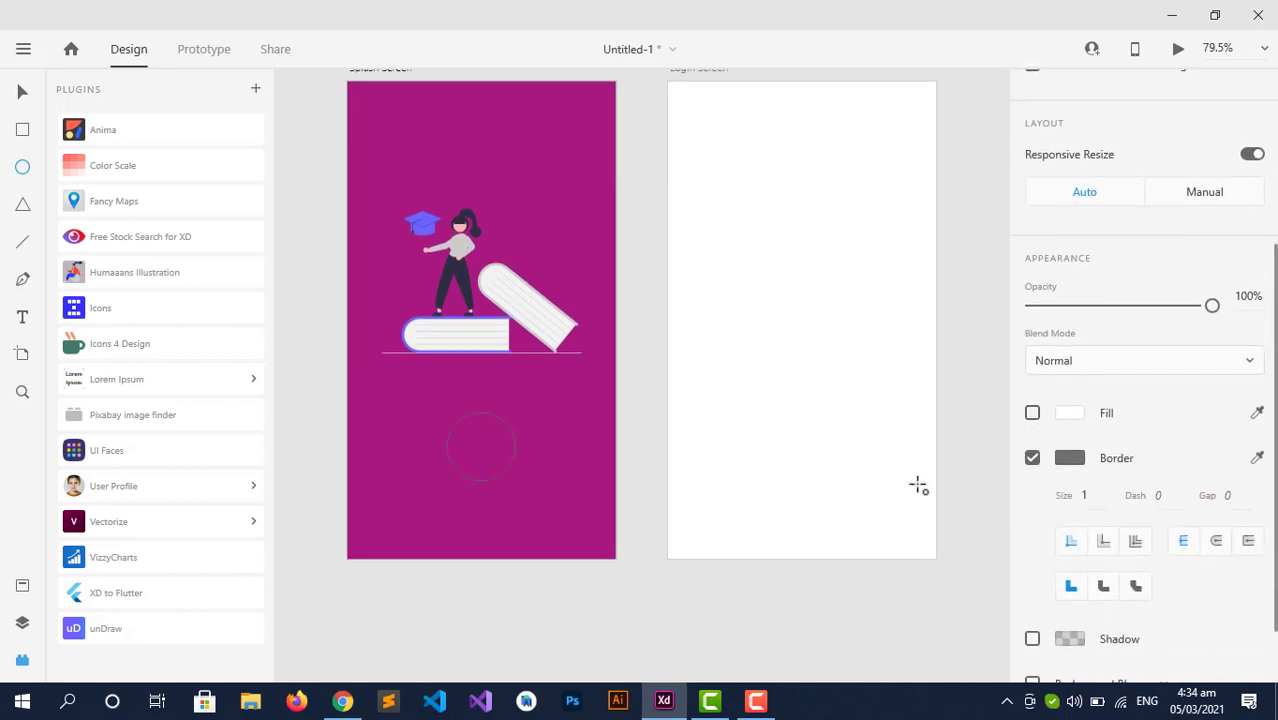
left_click(1069, 465)
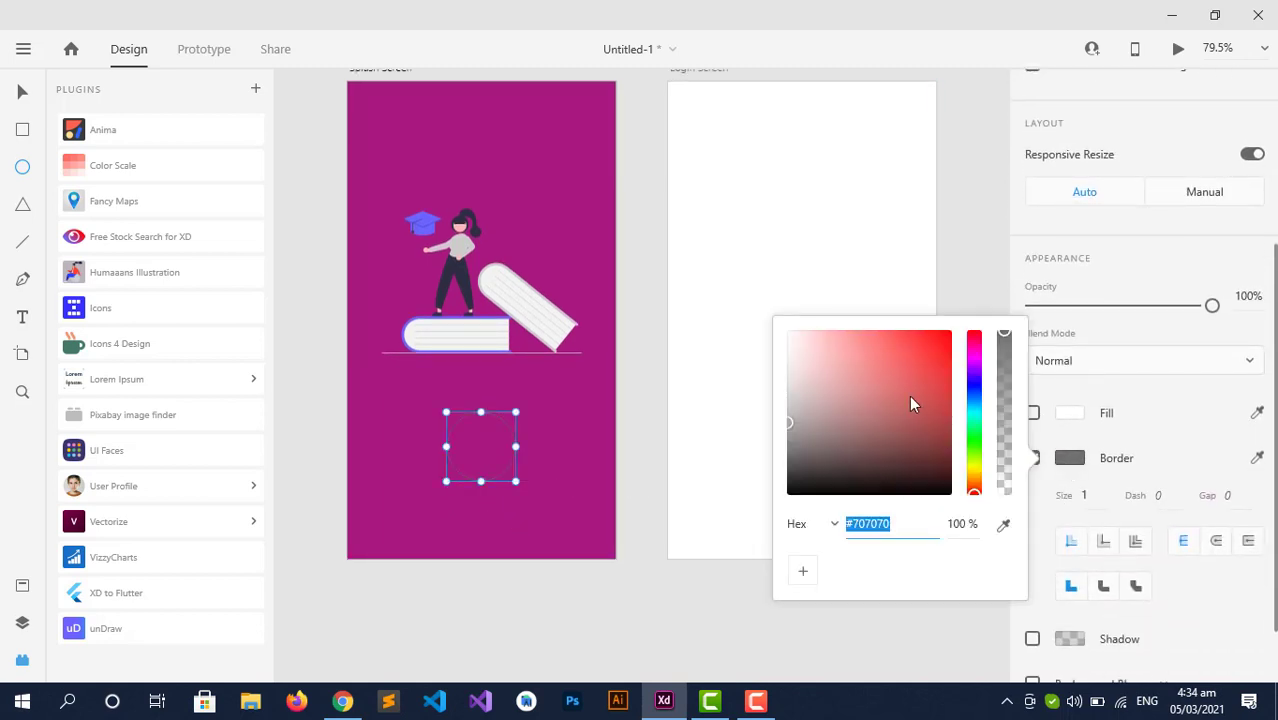
left_click_drag(825, 368, 773, 323)
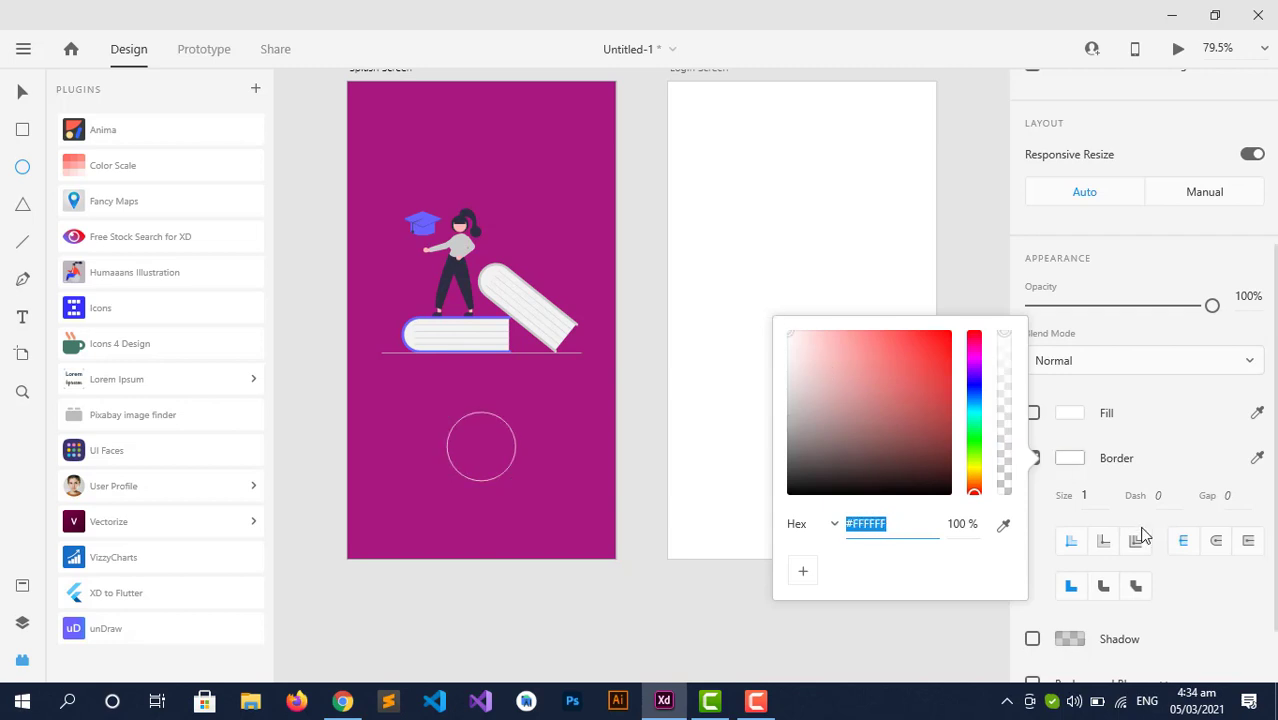
left_click(1081, 495)
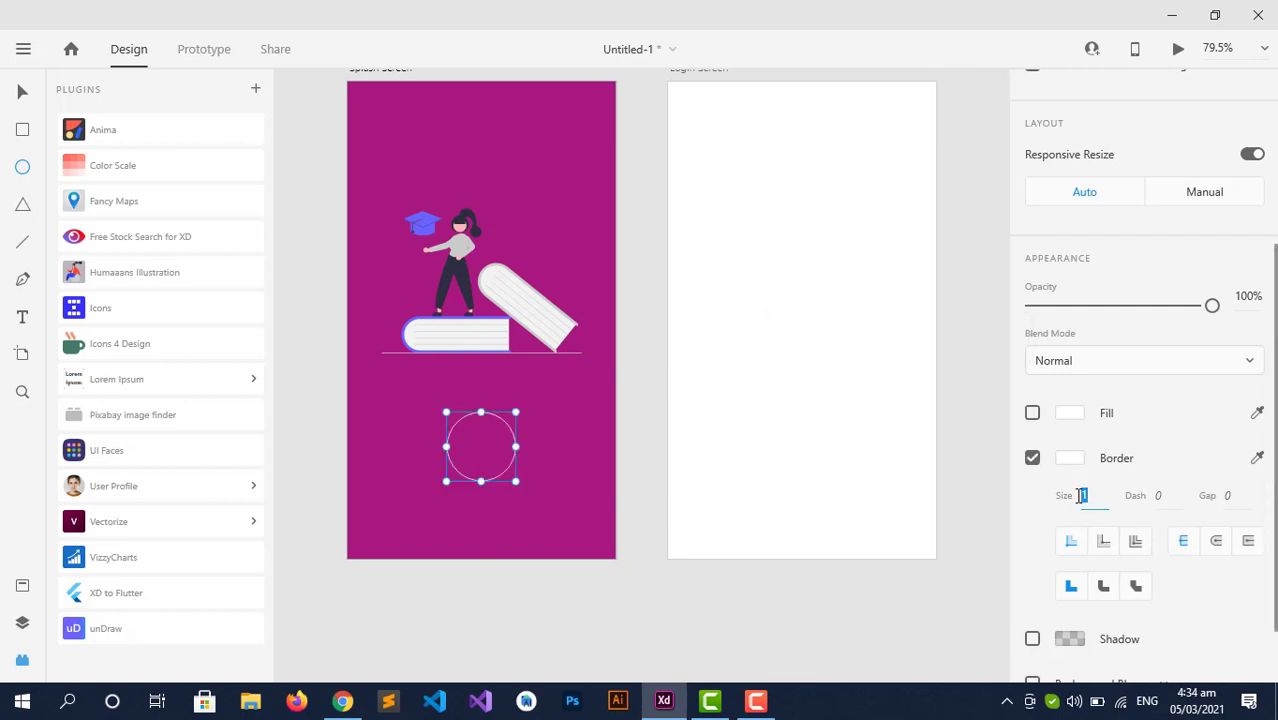
type("5")
key("Return")
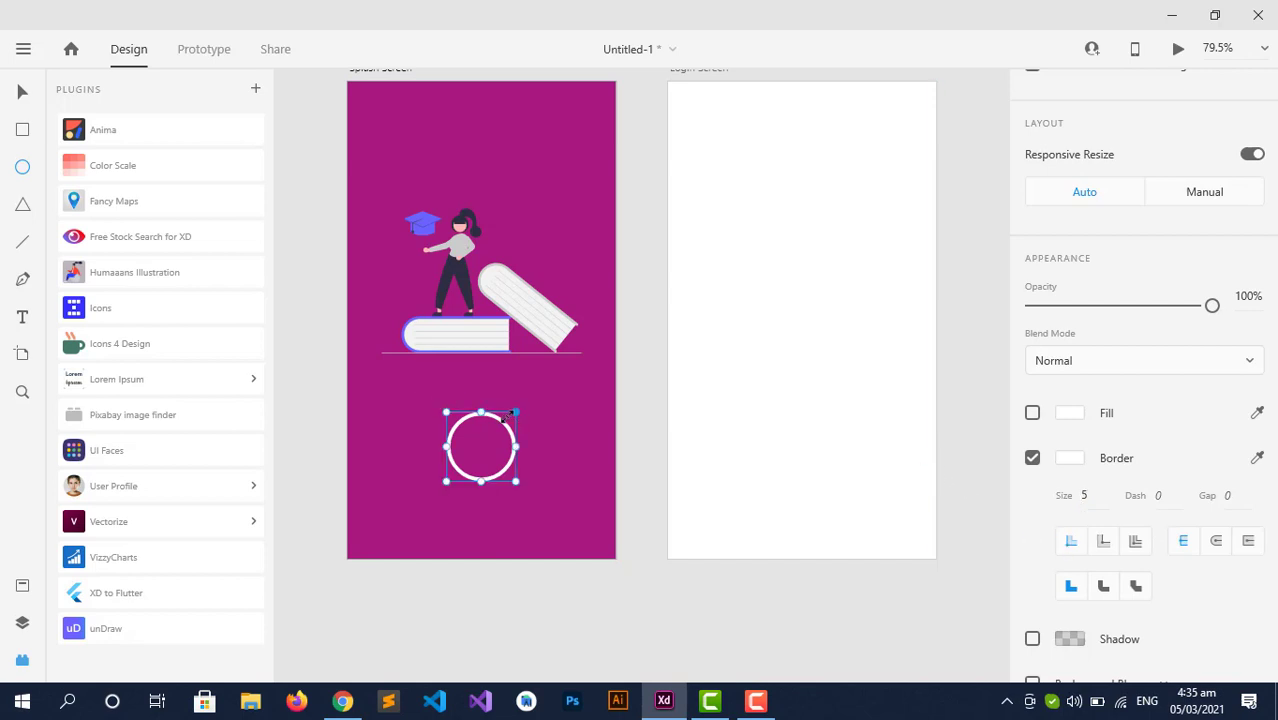
- Shrink the white ring proportionally and centre it horizontally beneath the illustration
left_click_drag(507, 418, 491, 435)
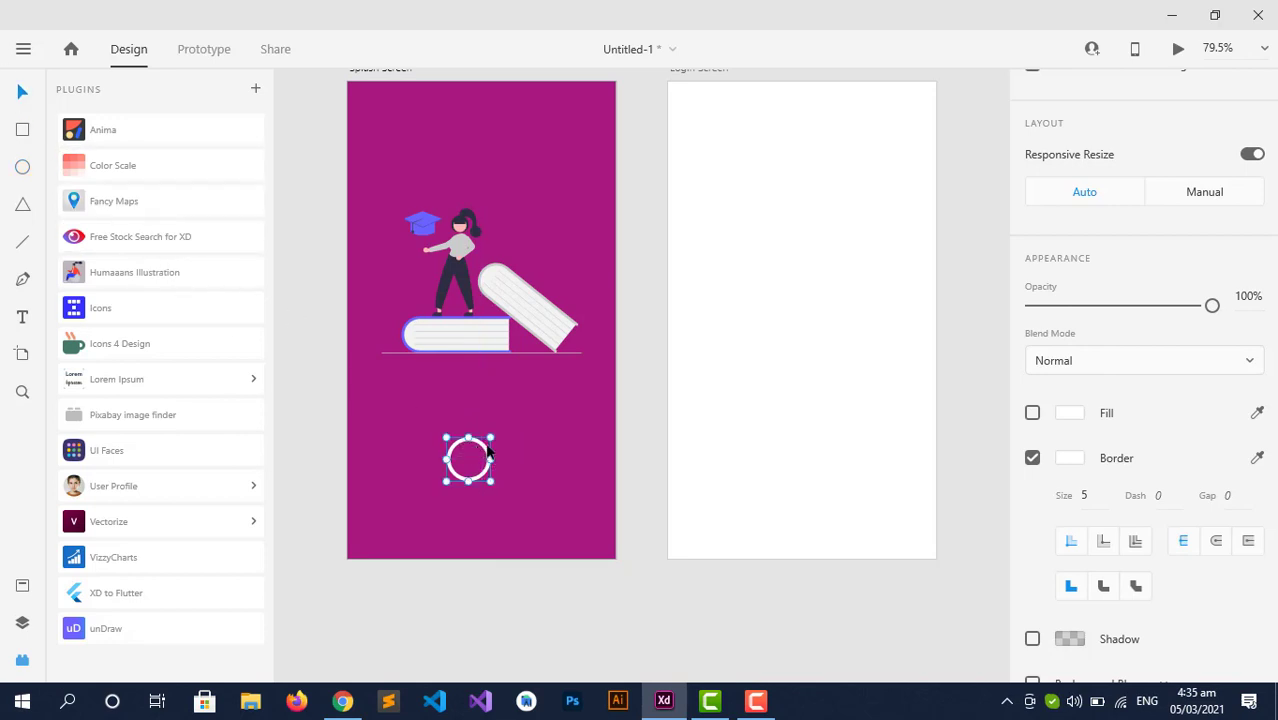
left_click_drag(488, 452, 495, 425)
left_click(580, 414)
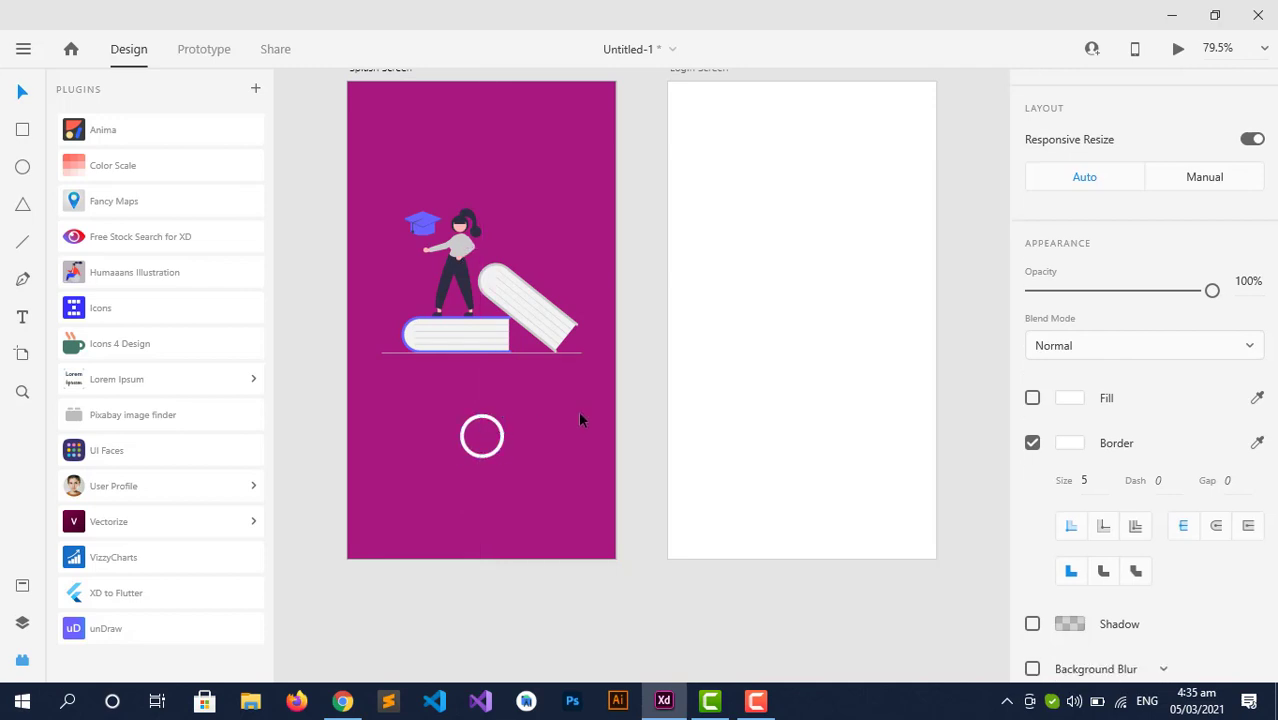
scroll(435, 212, "up", 1)
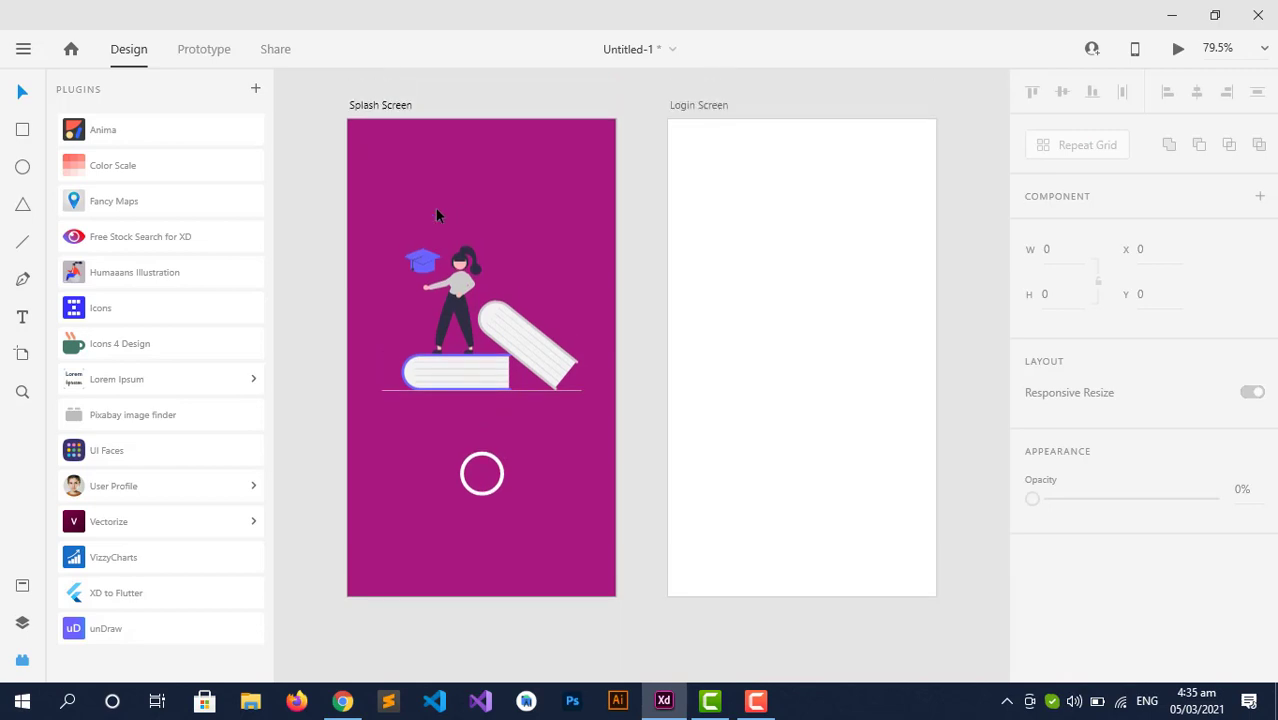
- Save the Splash Screen artboard's fill colour #A7197D as a swatch in the colour picker
left_click(748, 192)
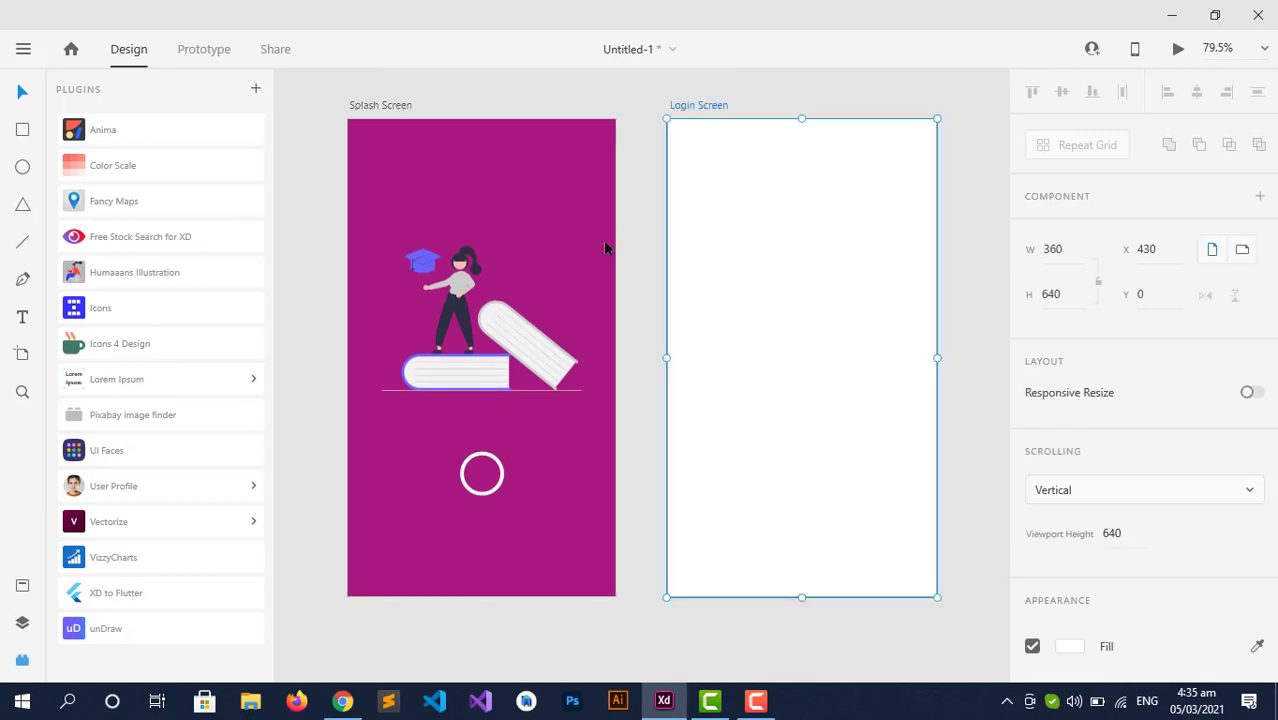
left_click(548, 240)
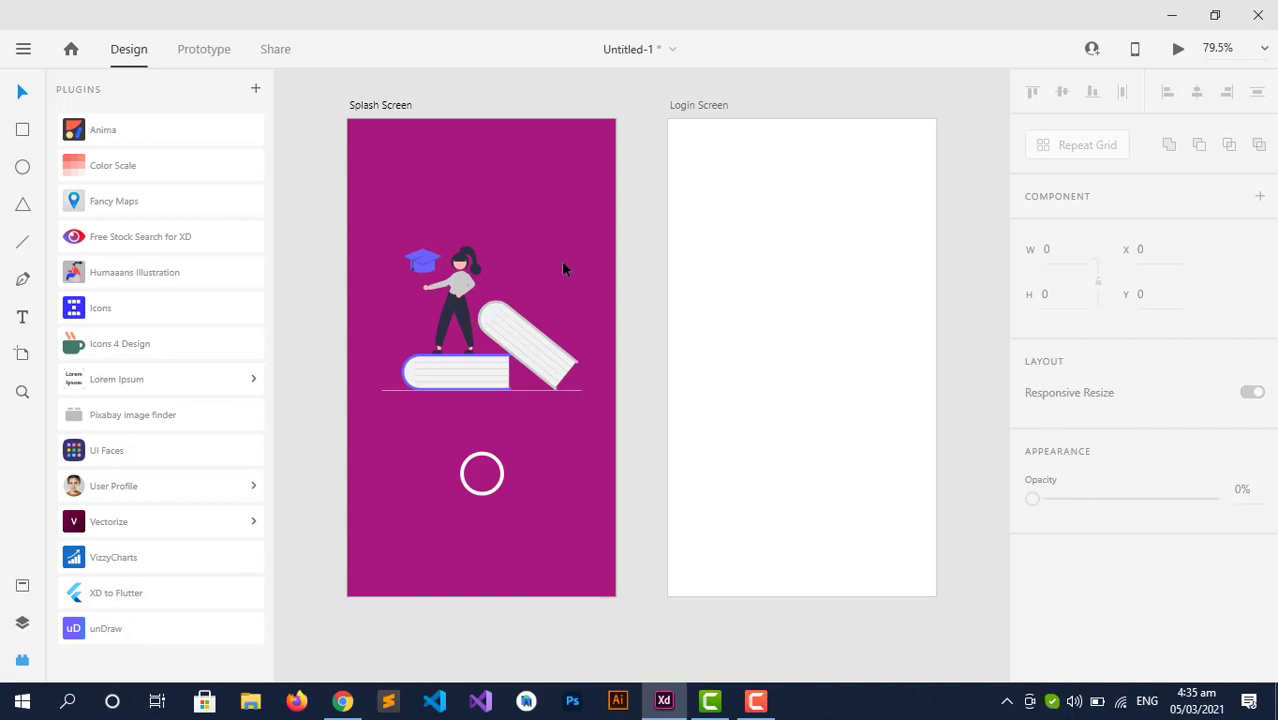
left_click(561, 262)
scroll(1110, 625, "down", 2)
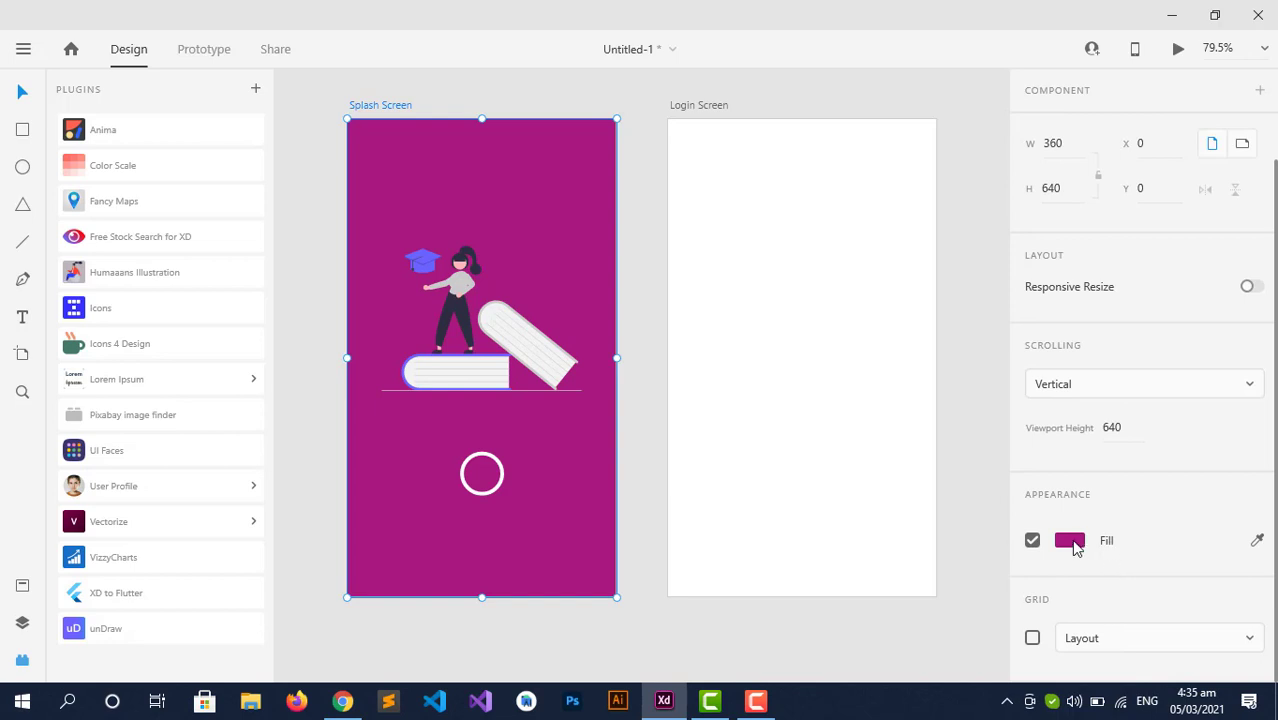
left_click(1070, 543)
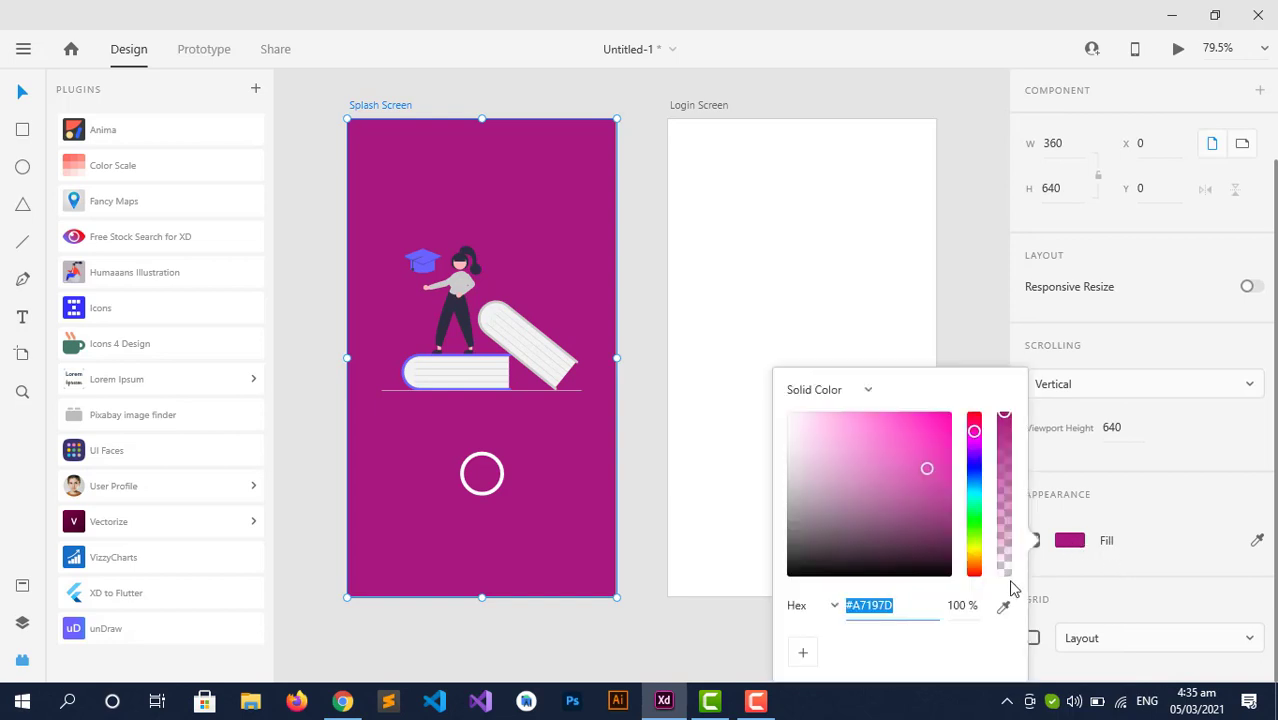
left_click(805, 655)
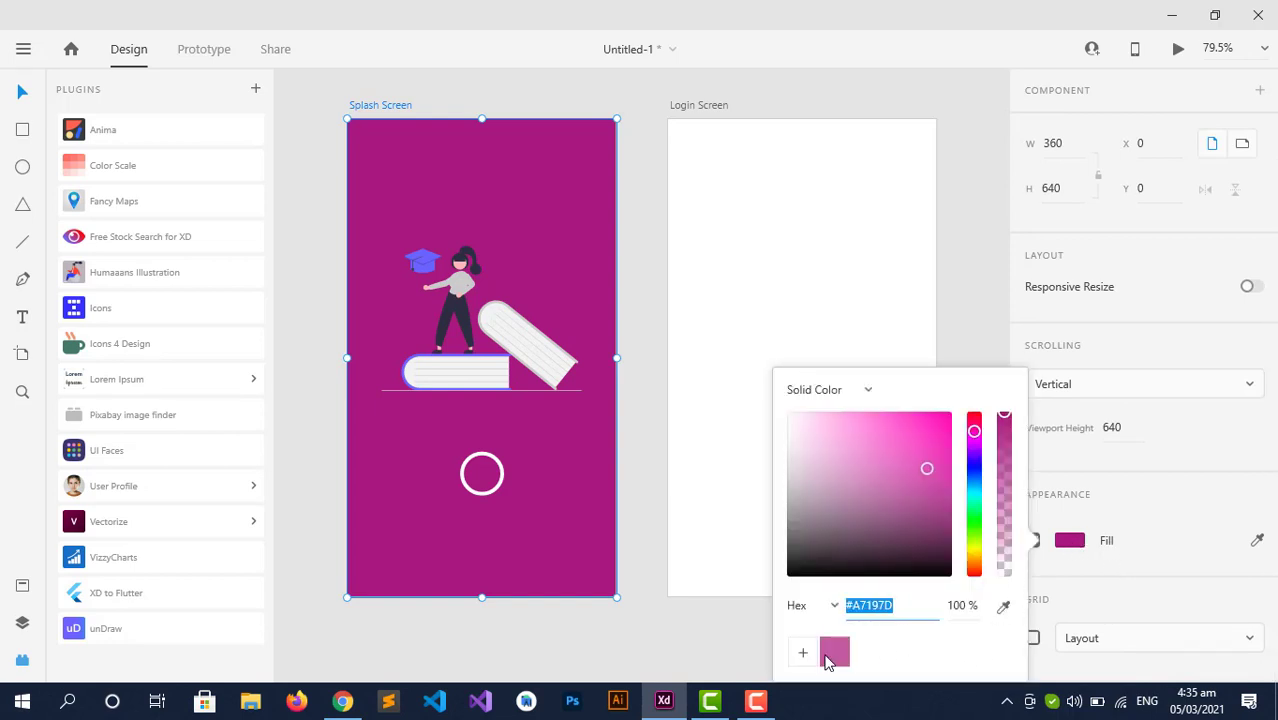
left_click(645, 362)
- Draw a circle about 108 × 108 on the Login Screen artboard and centre it horizontally near the top, at X 126, Y 63
left_click(707, 354)
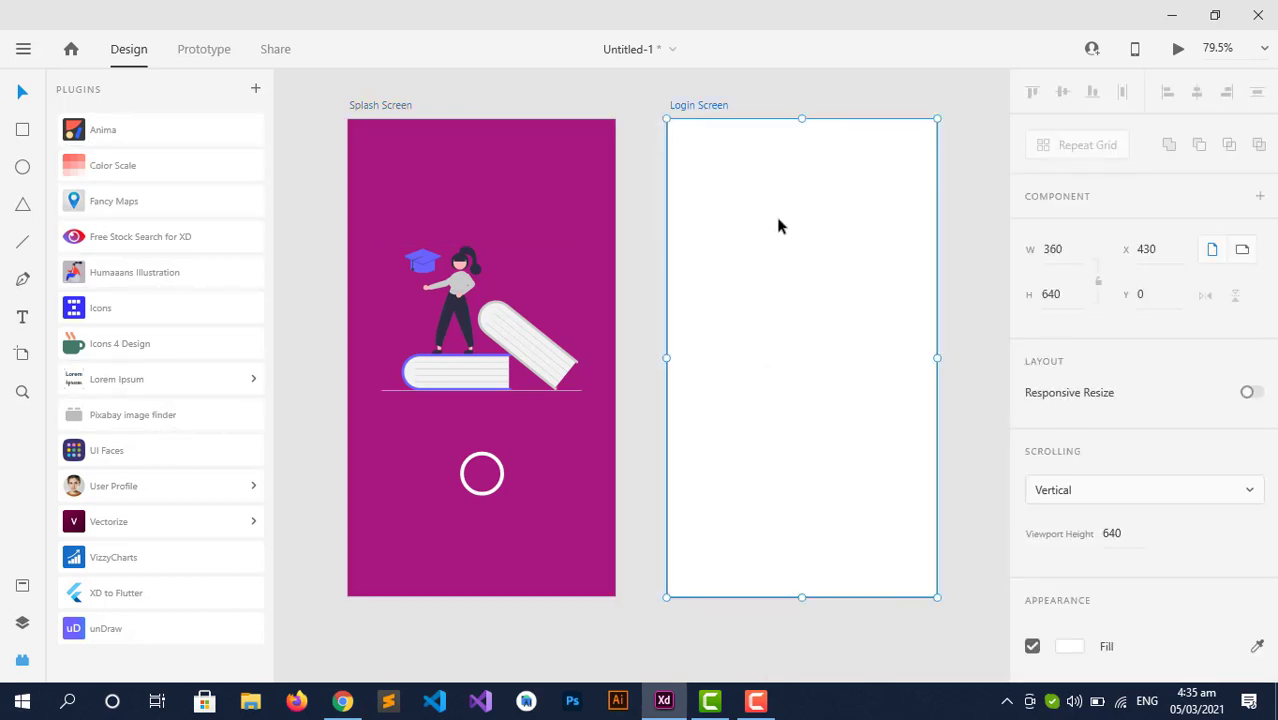
left_click(652, 206)
left_click(24, 168)
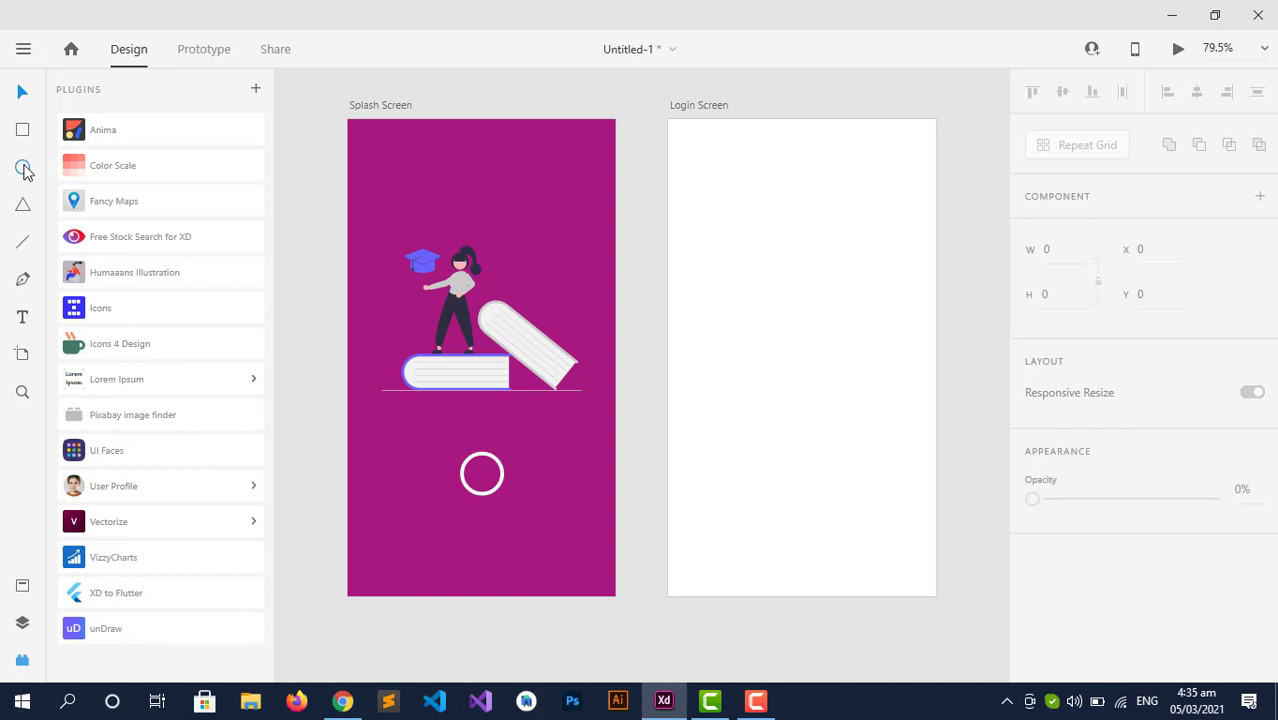
mouse_move(772, 164)
left_mouse_down()
mouse_move(823, 201)
mouse_move(852, 278)
left_mouse_up()
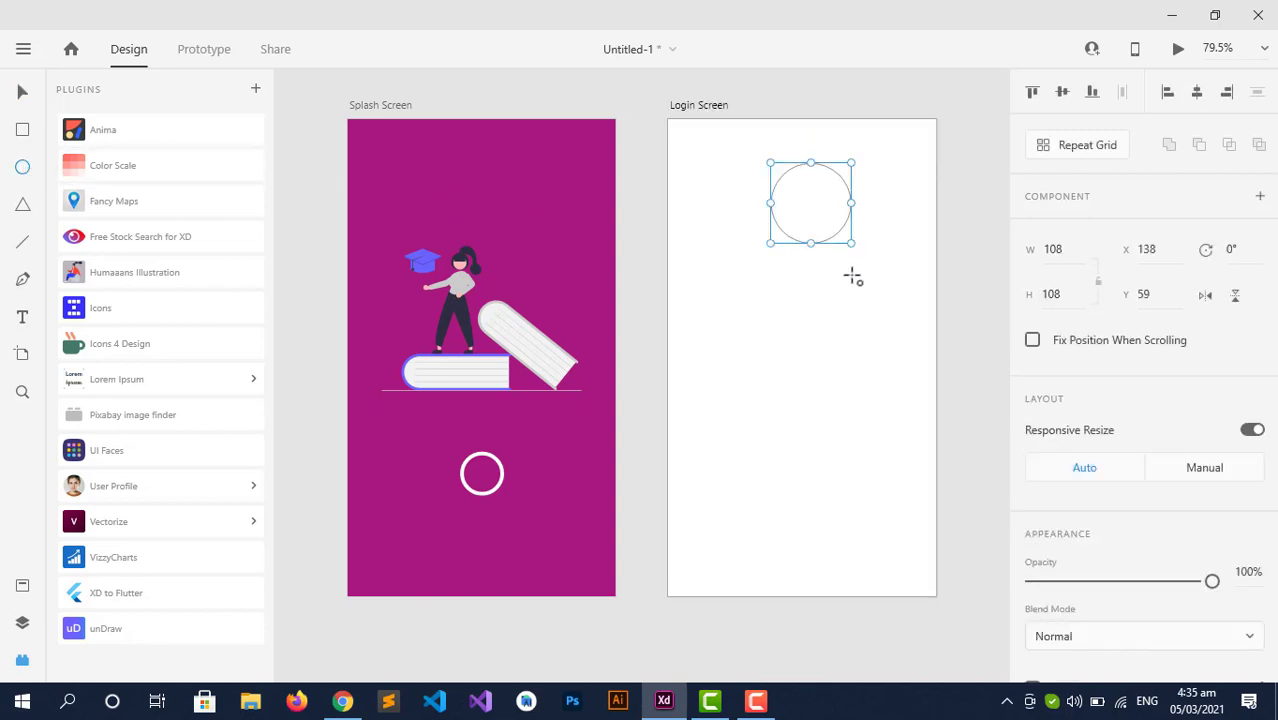
left_click(23, 92)
mouse_move(793, 205)
left_mouse_down()
mouse_move(770, 211)
mouse_move(783, 217)
mouse_move(784, 202)
left_mouse_up()
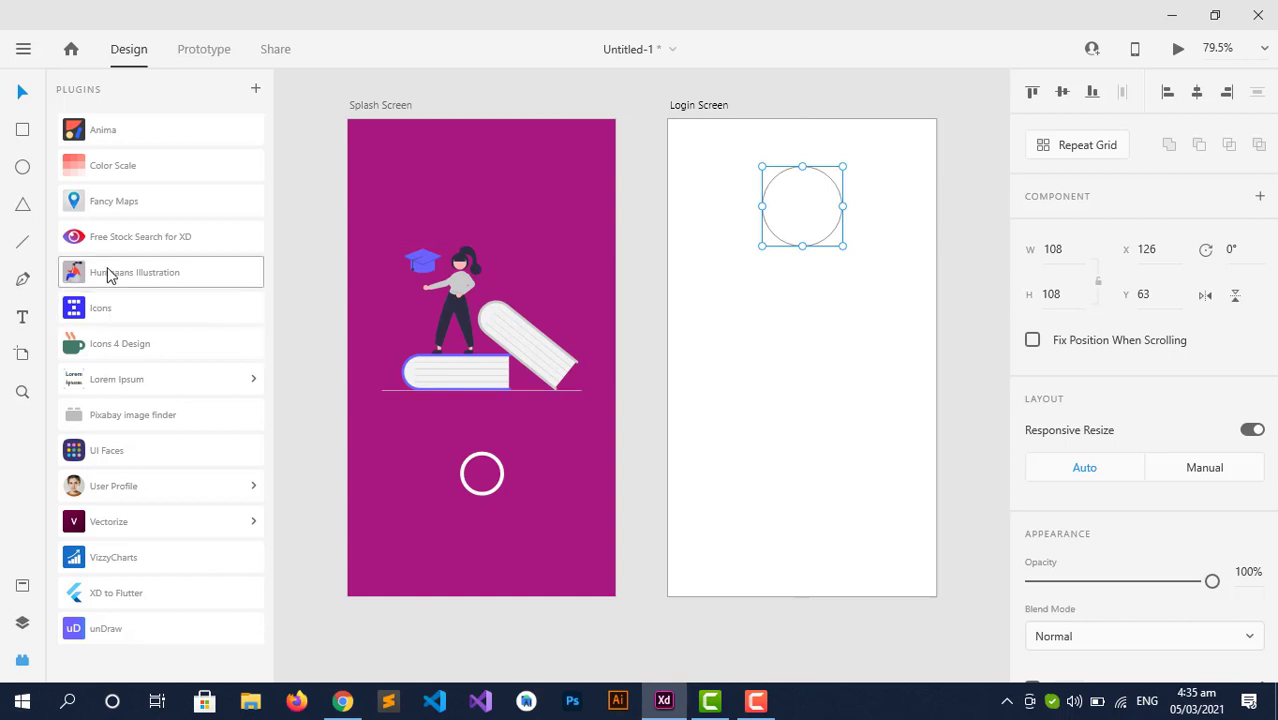
- Open the UI Faces plugin for the login circle and set its age filter to 20–25
left_click(110, 452)
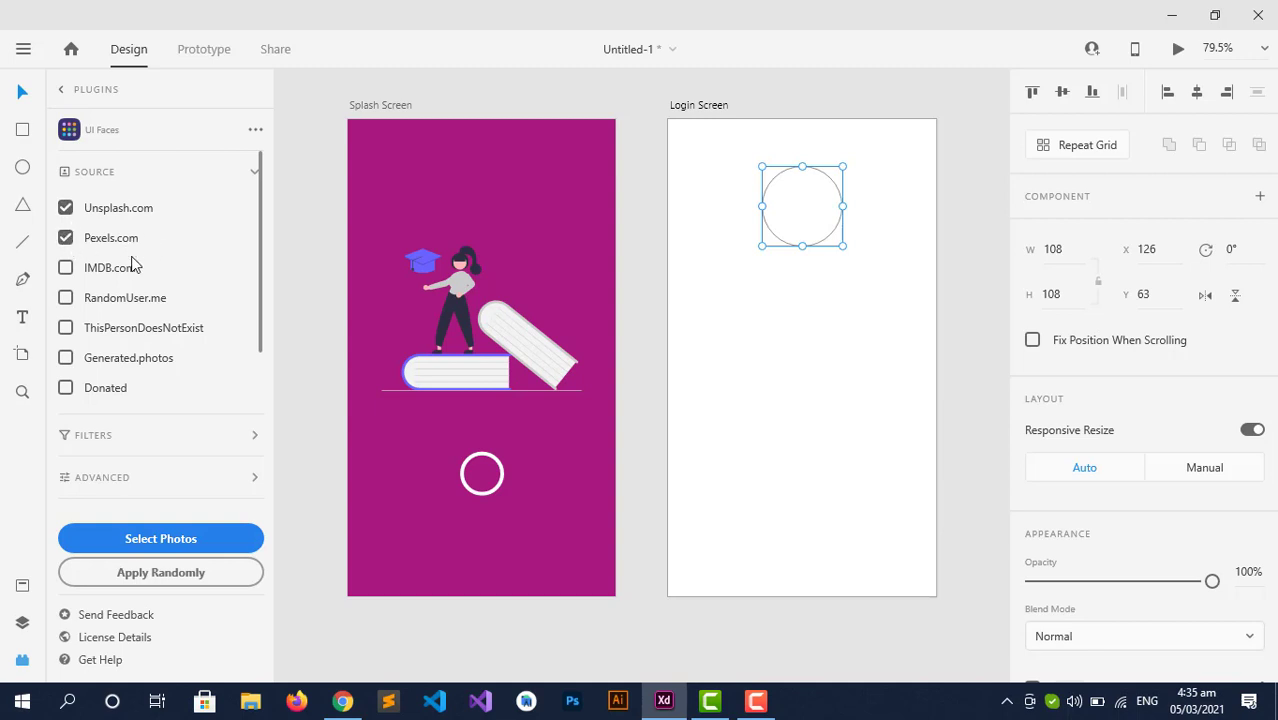
scroll(127, 322, "down", 2)
left_click(163, 323)
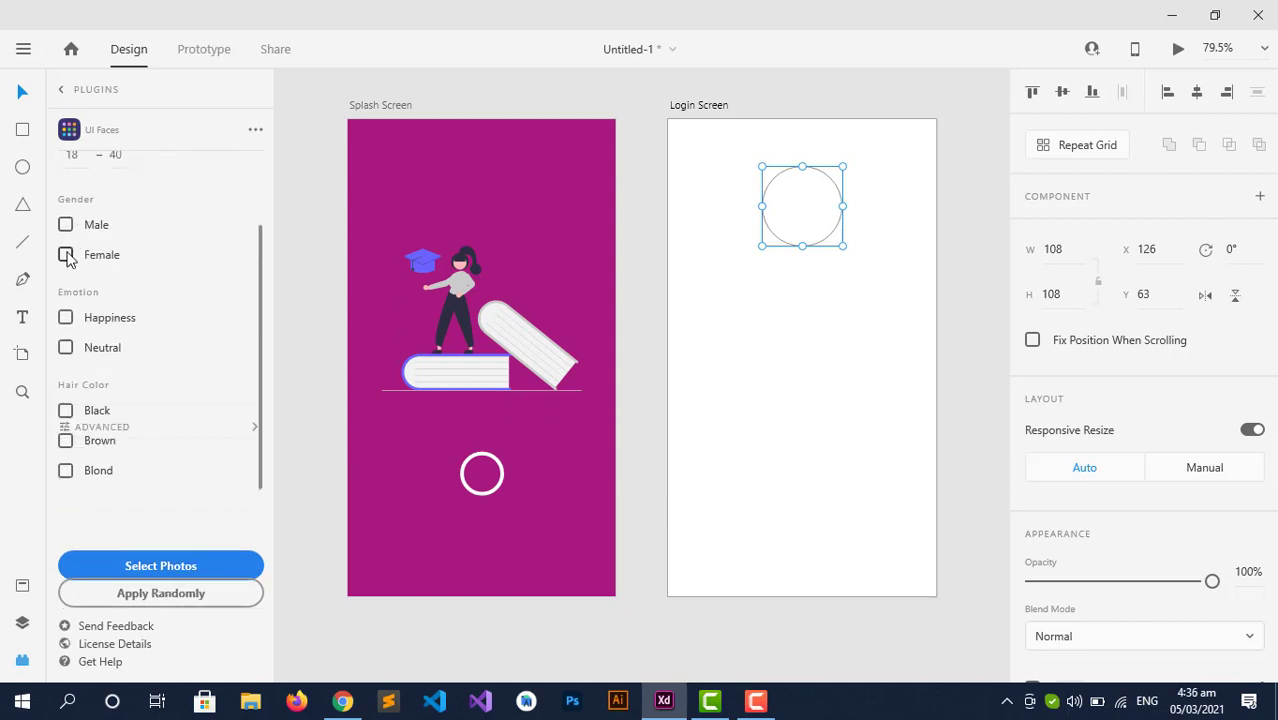
scroll(72, 250, "up", 1)
scroll(74, 255, "up", 1)
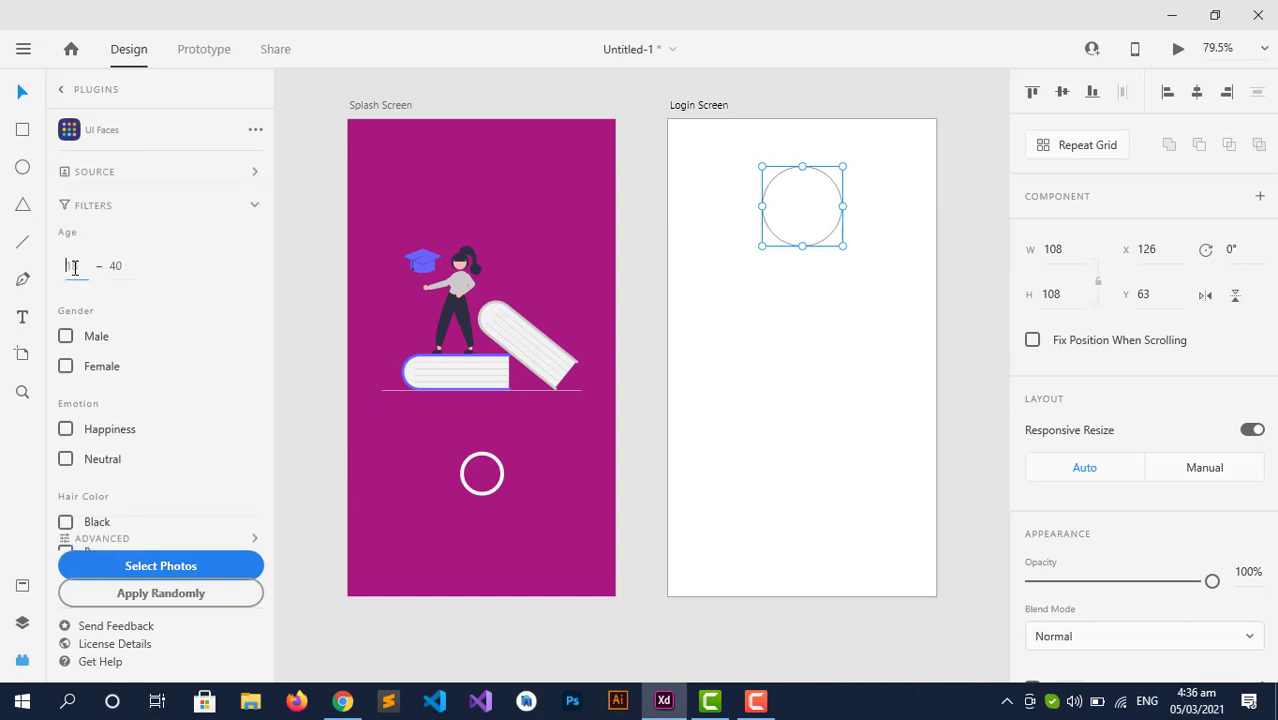
left_click(120, 266)
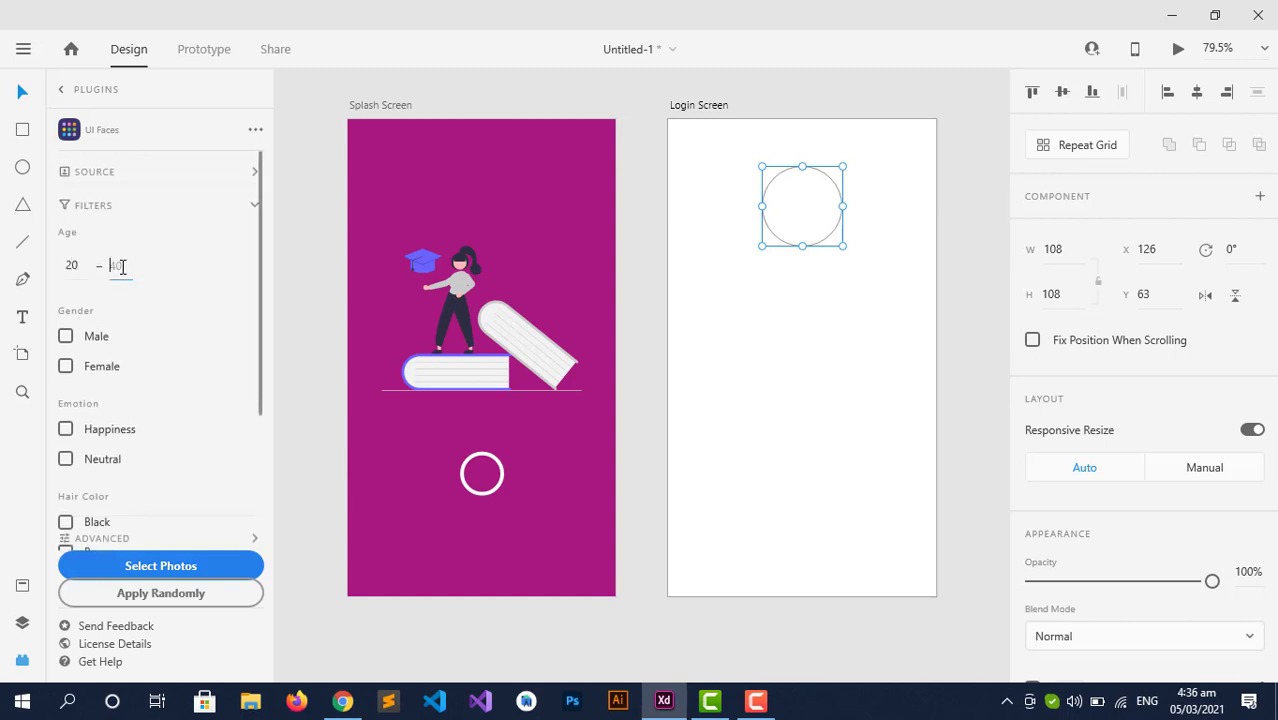
type("25")
- Restrict the UI Faces photos to Female, Happiness and Black hair, and open the photo selection for the circle
scroll(68, 372, "down", 1)
left_click(66, 369)
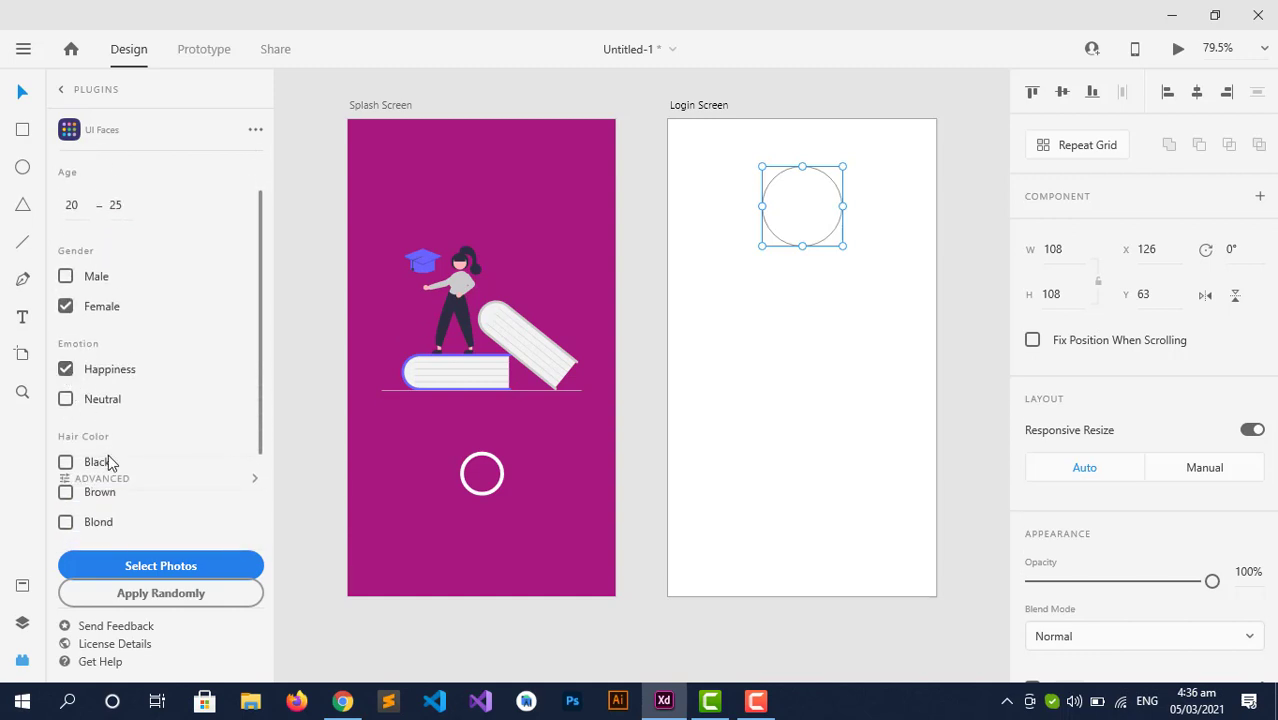
scroll(110, 462, "down", 2)
left_click(65, 343)
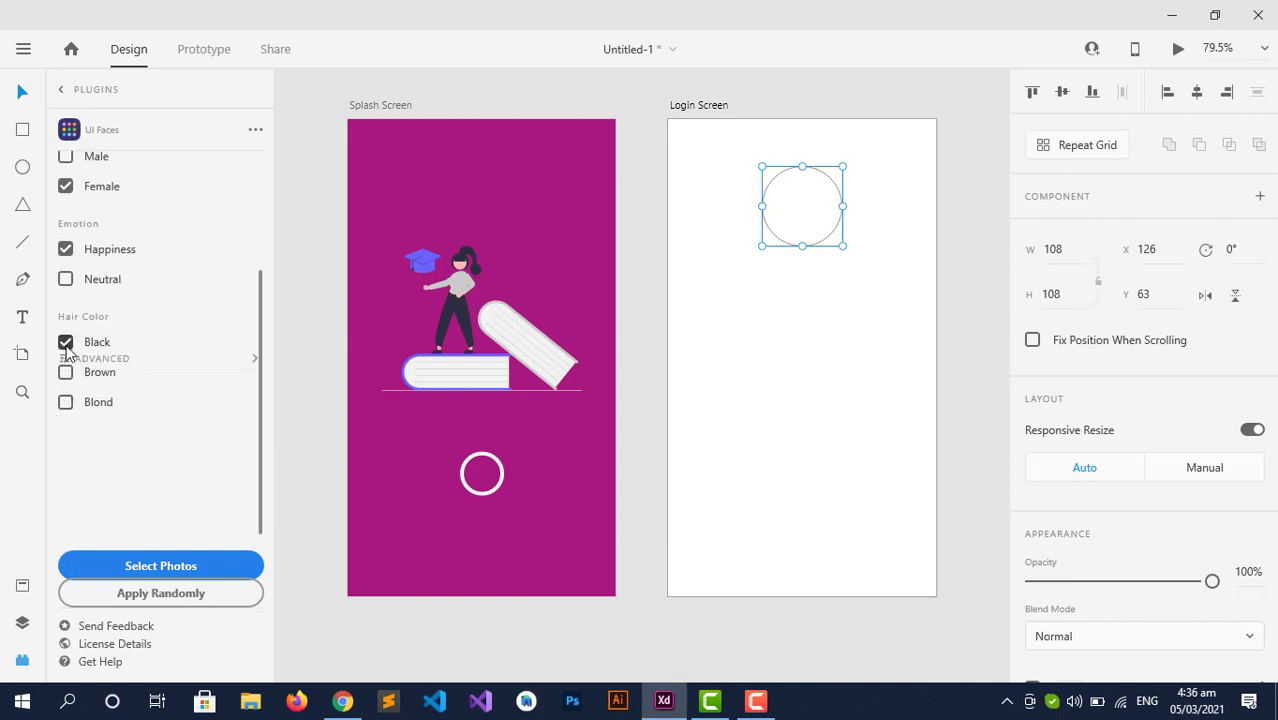
left_click(181, 568)
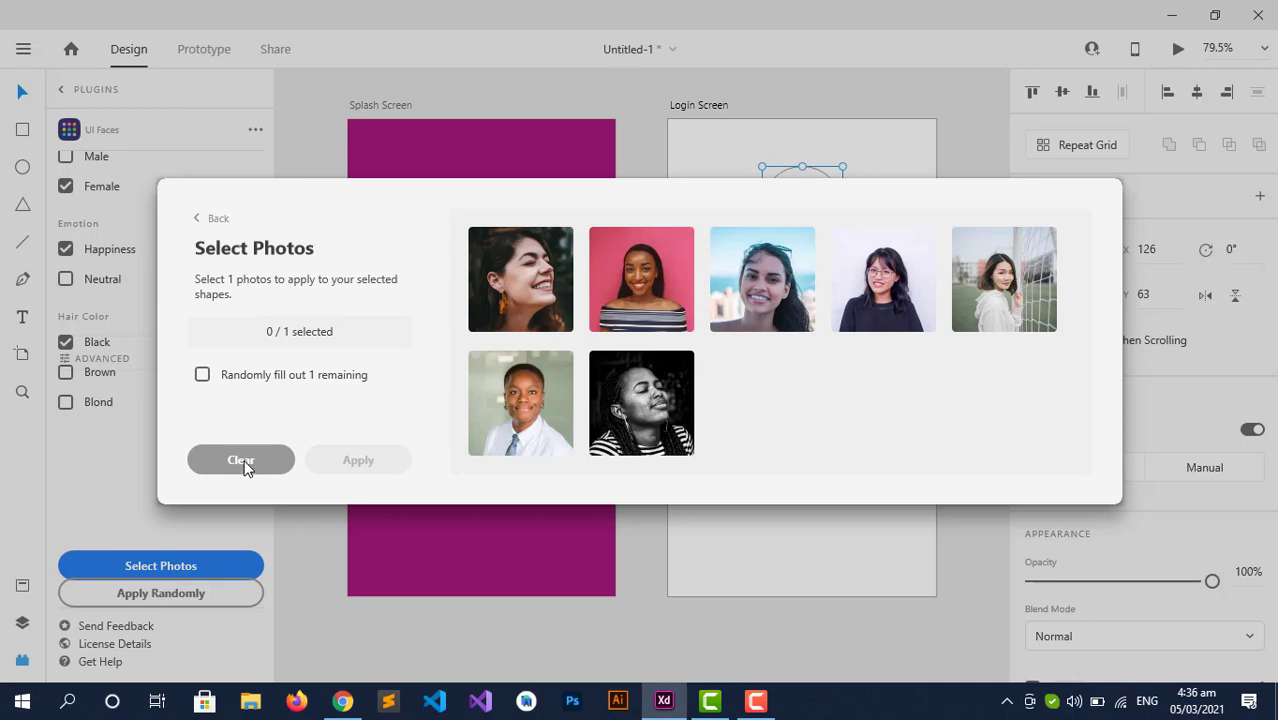
- Leave the UI Faces photo selection and fill the login circle with random photos, first with the filters and again without them
left_click(207, 220)
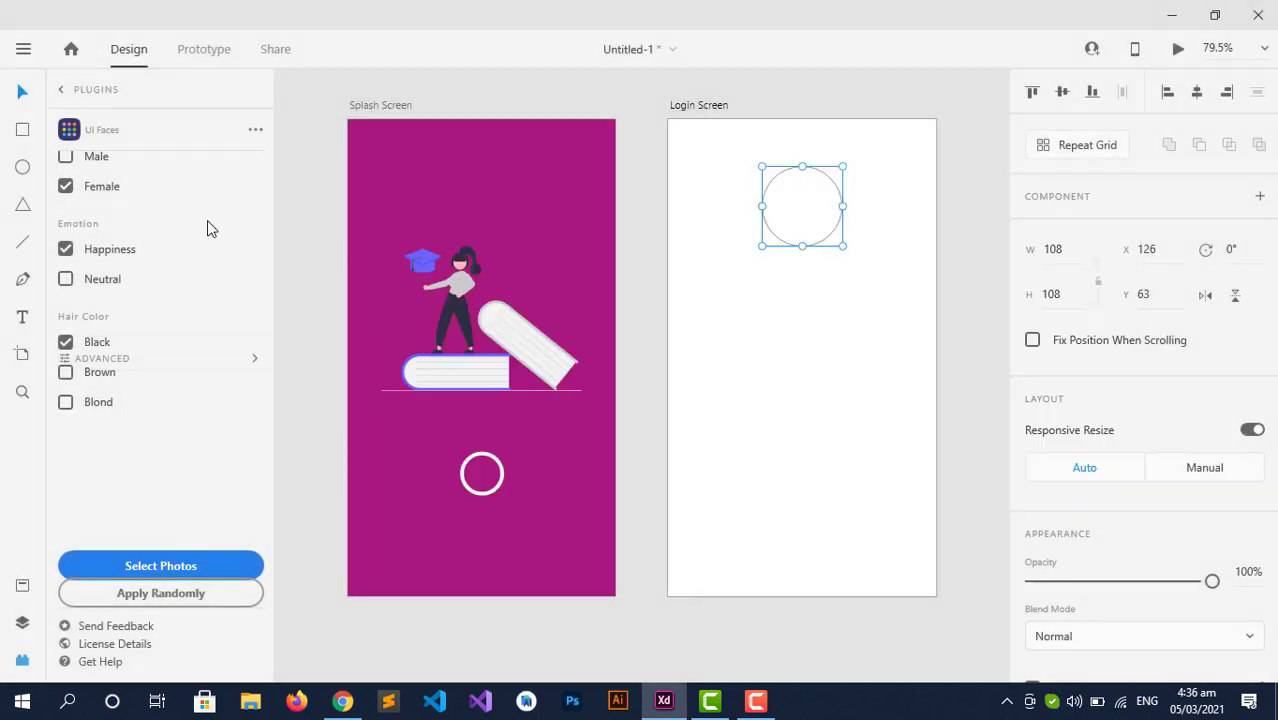
left_click(165, 593)
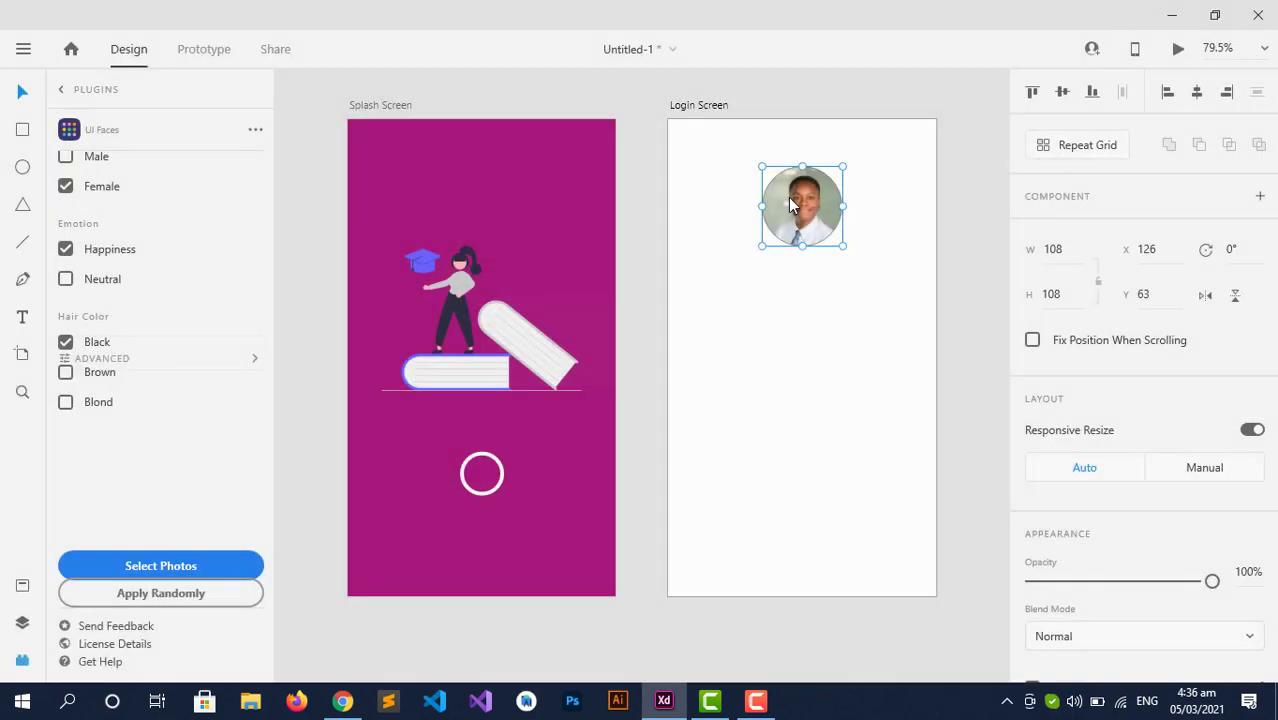
left_click(797, 301)
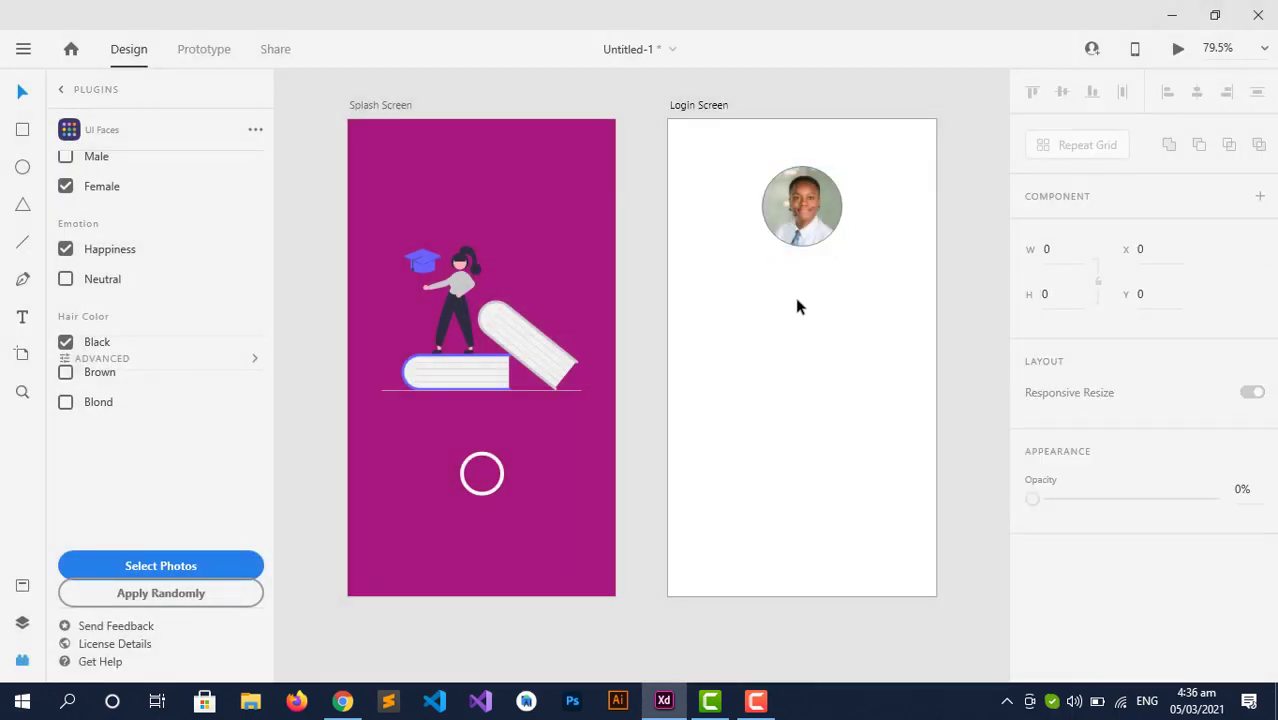
left_click(803, 217)
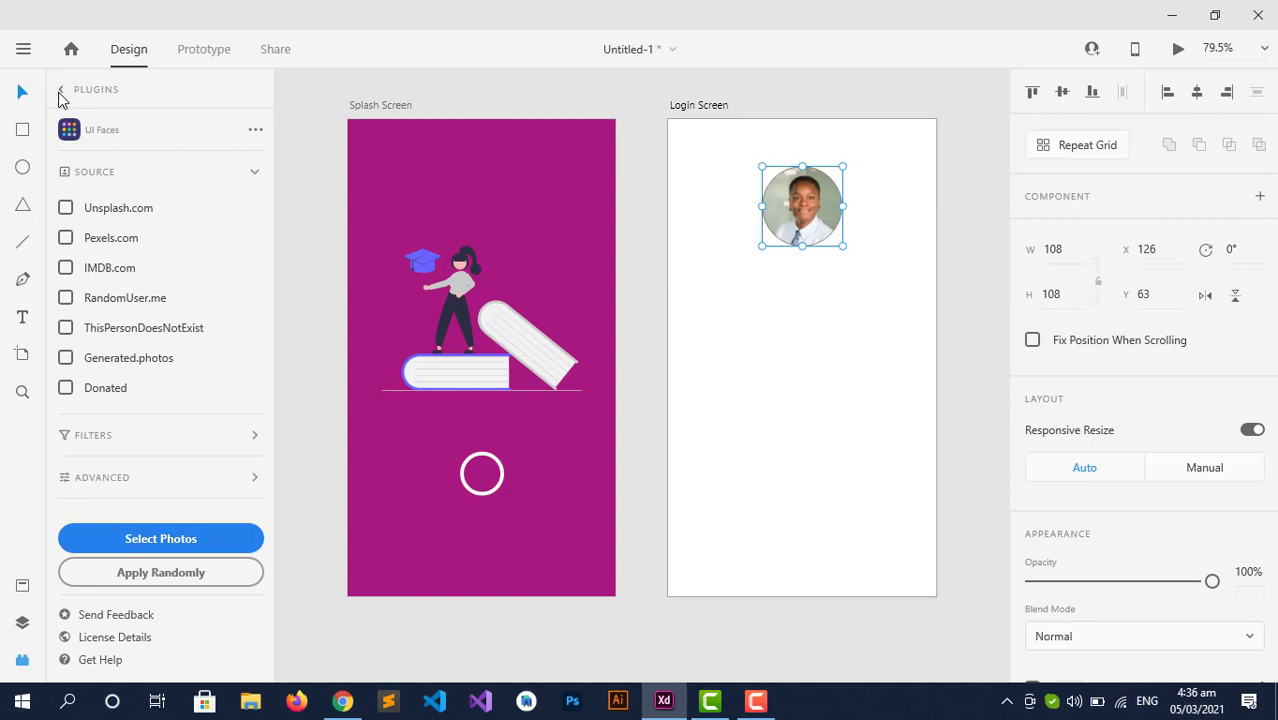
left_click(158, 579)
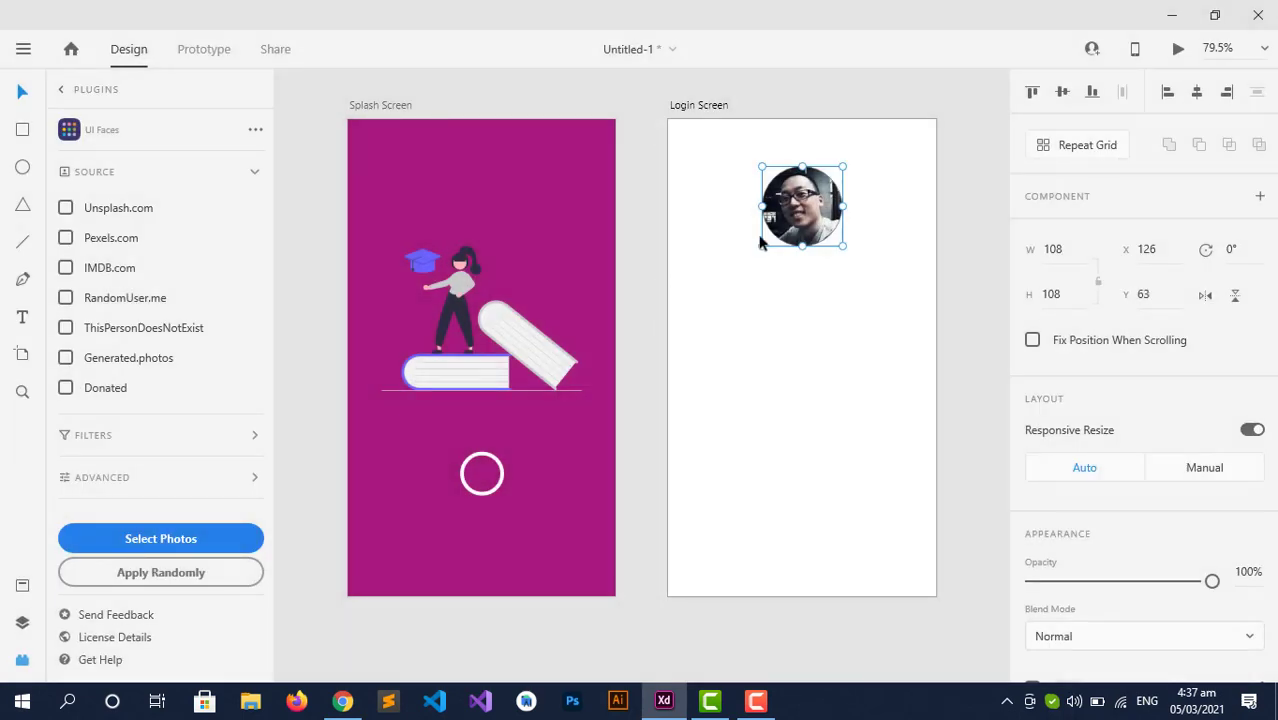
- Fill the login circle with a user image from the User Profile plugin, and run the fill two more times to replace the image
left_click(60, 92)
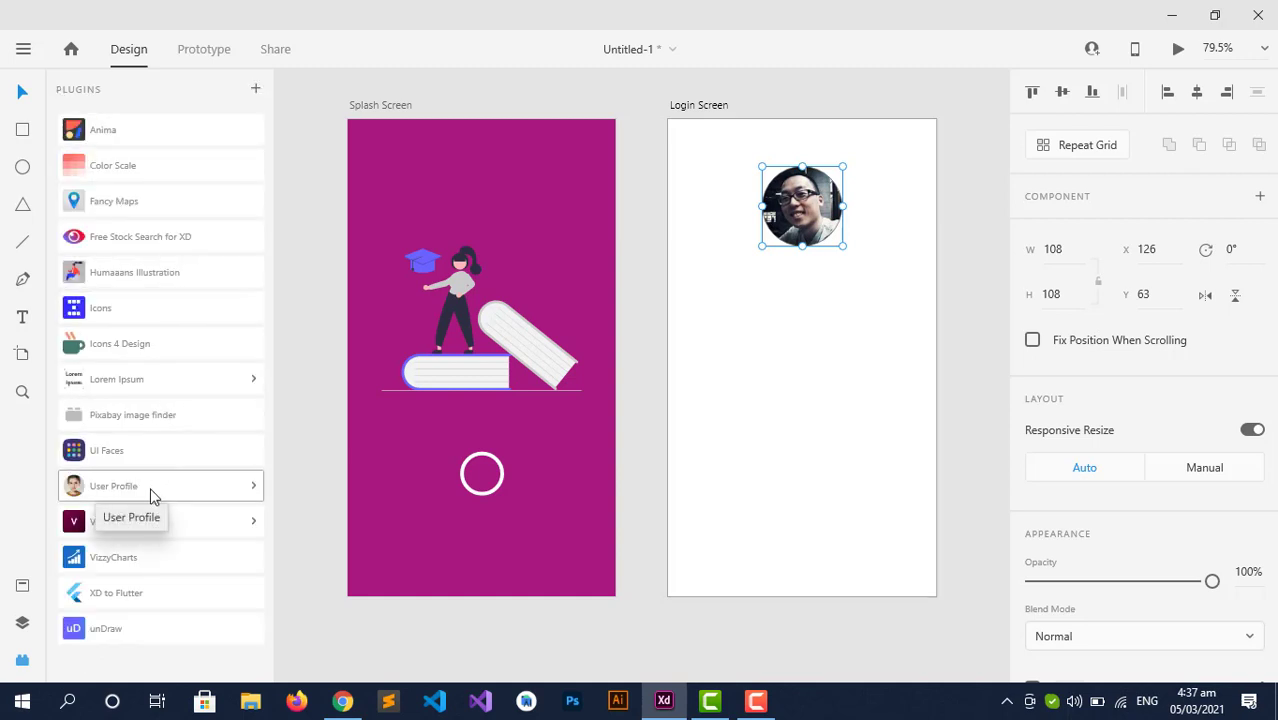
left_click(256, 488)
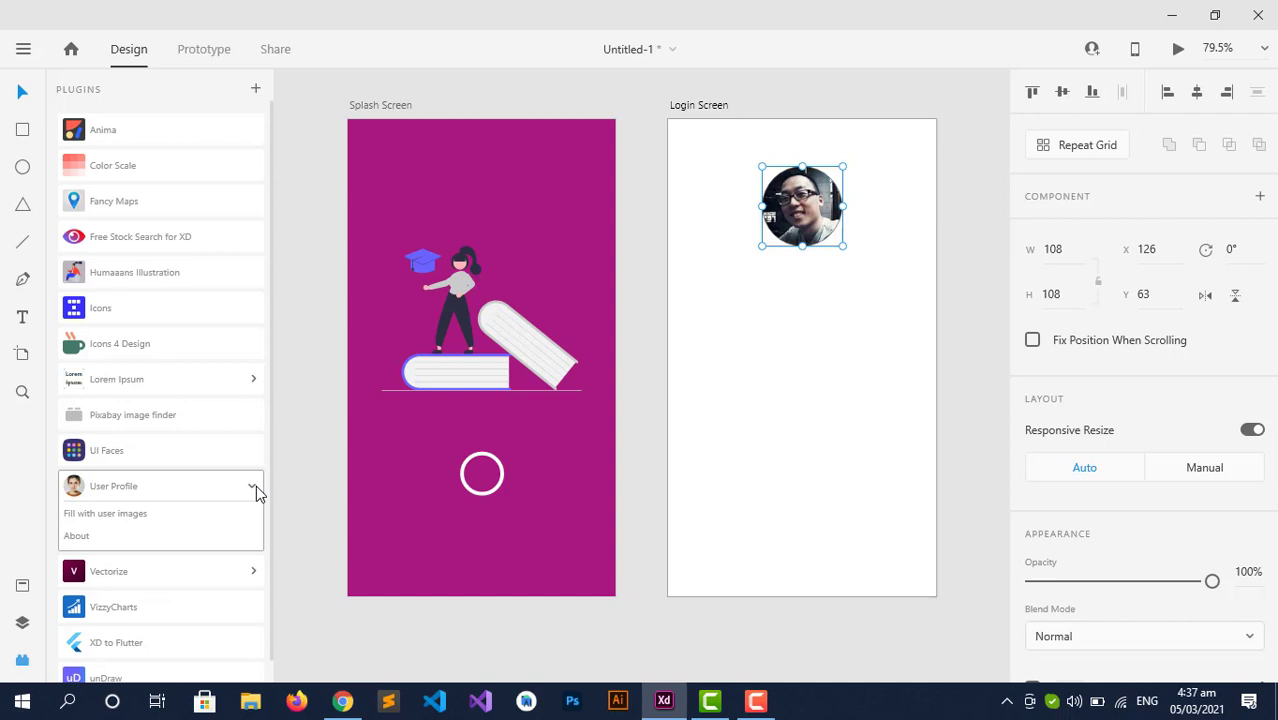
left_click(113, 521)
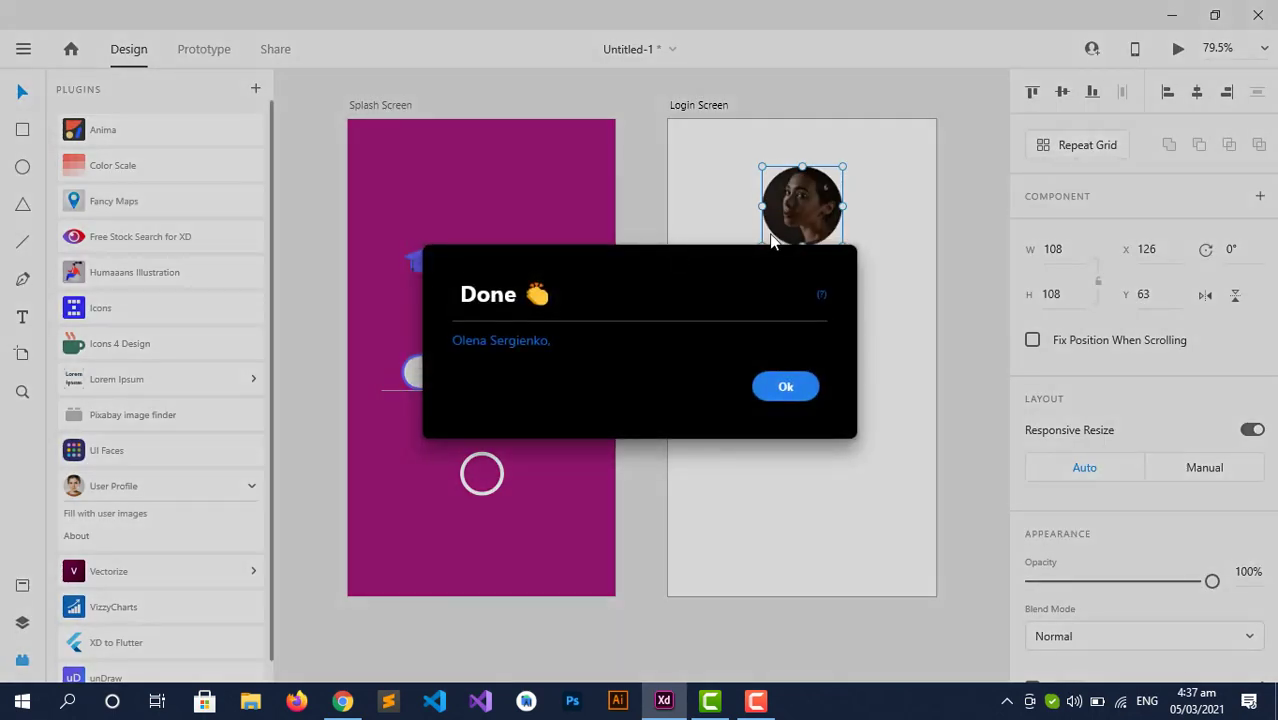
left_click(784, 391)
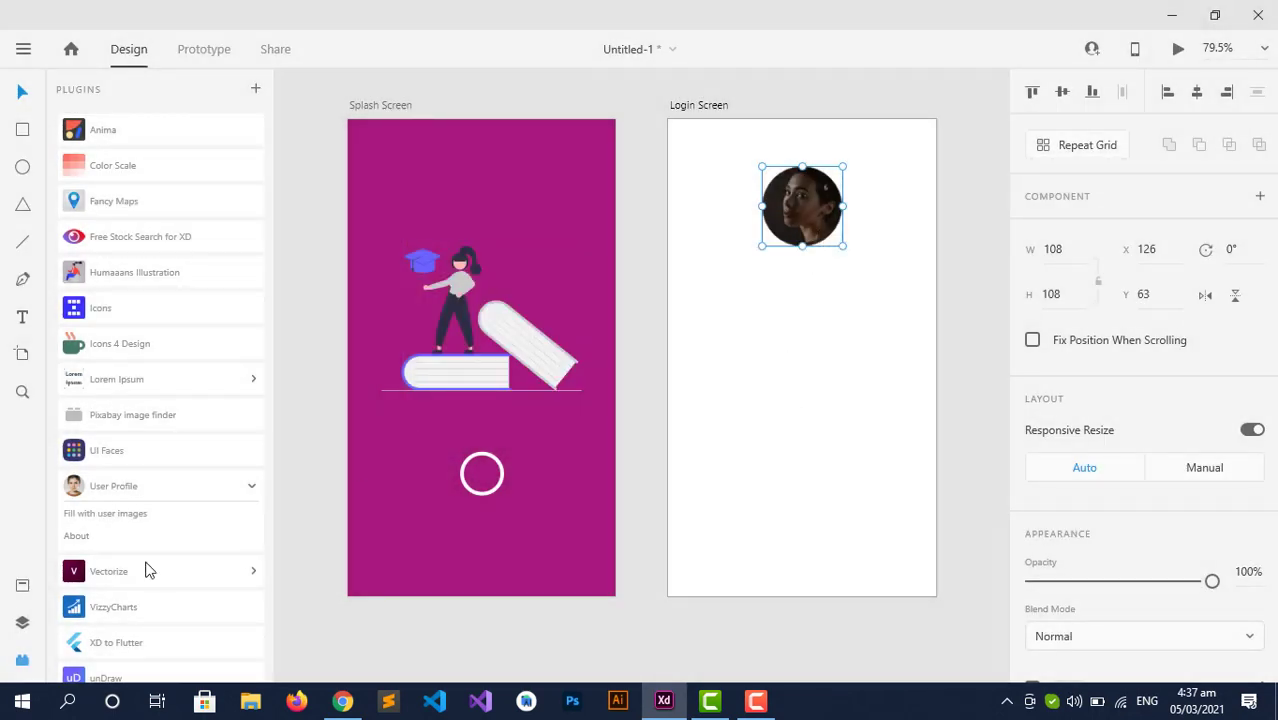
left_click(123, 513)
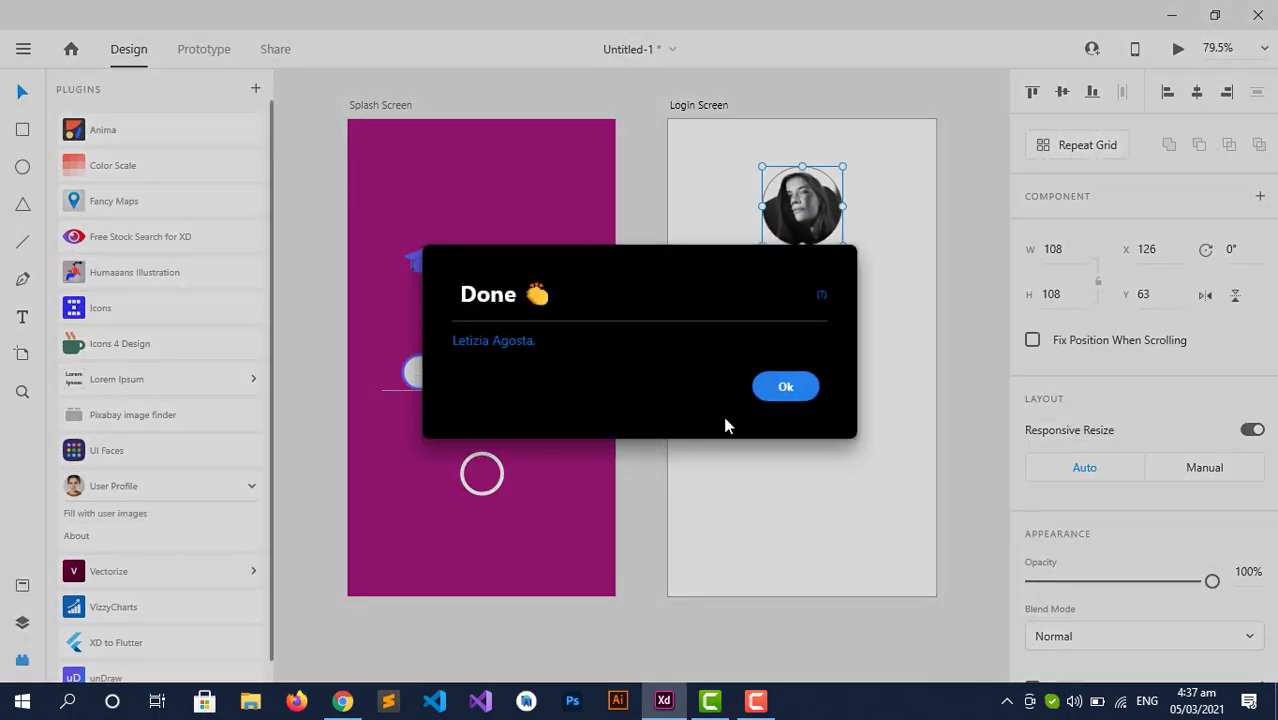
left_click(785, 389)
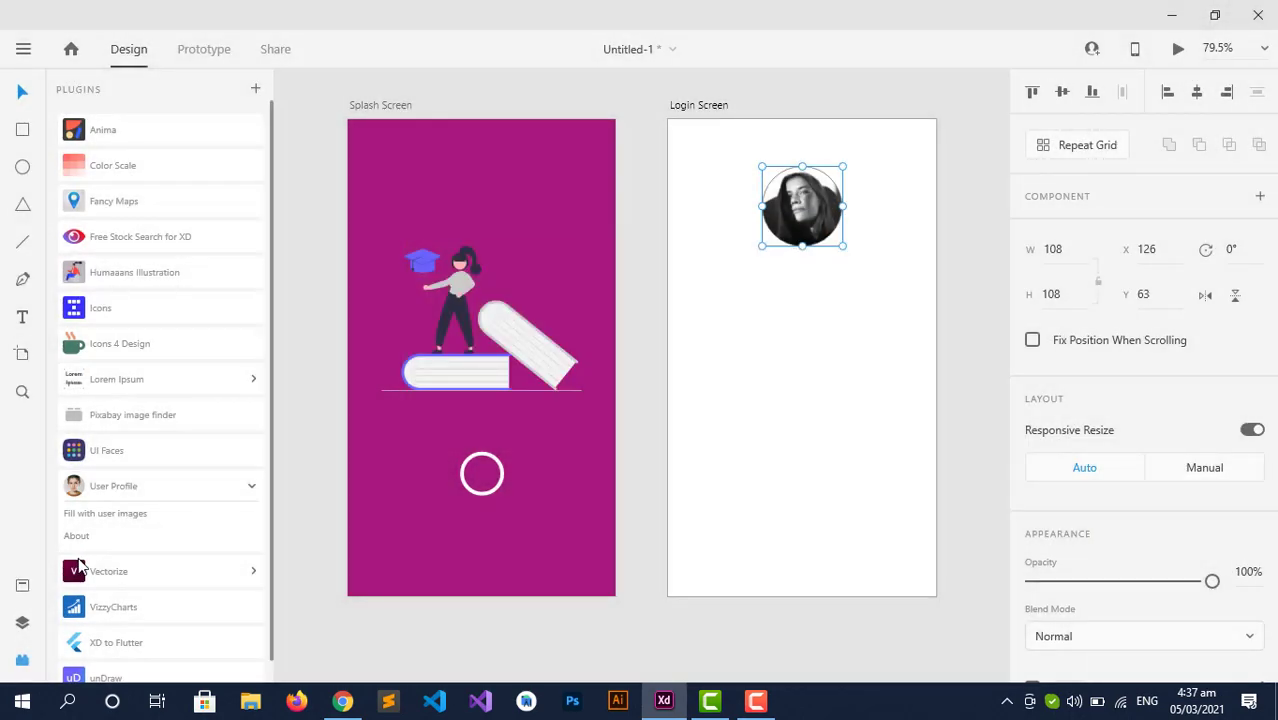
left_click(123, 513)
left_click(785, 389)
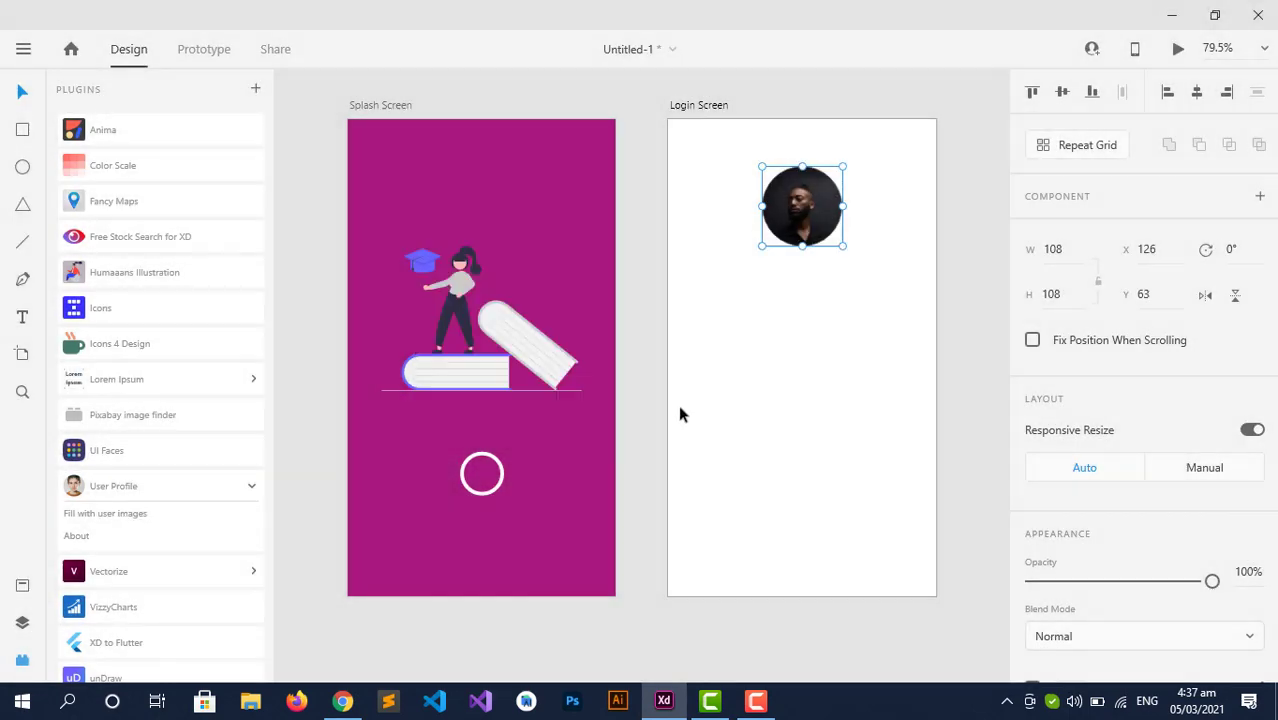
left_click(790, 314)
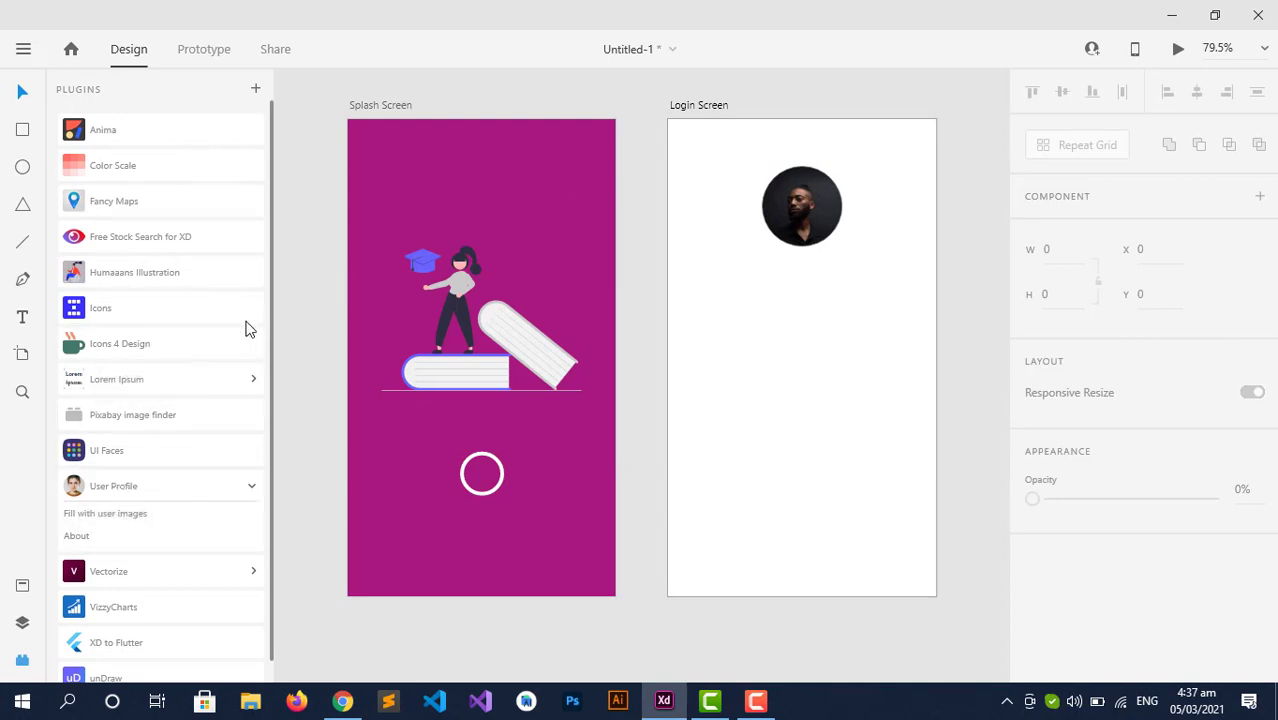
- Search the Icons 4 Design plugin for "back" and insert the Material keyboard-backspace icon on the Login Screen artboard
left_click(137, 346)
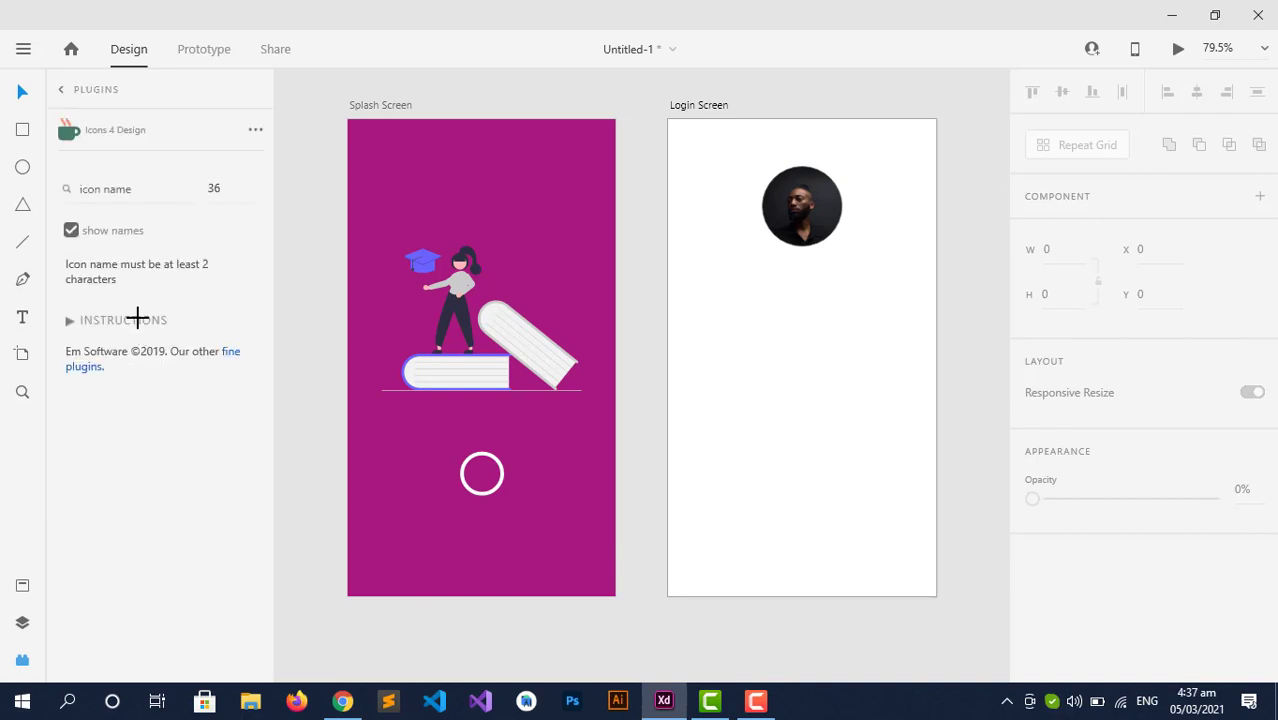
left_click(123, 189)
type("back")
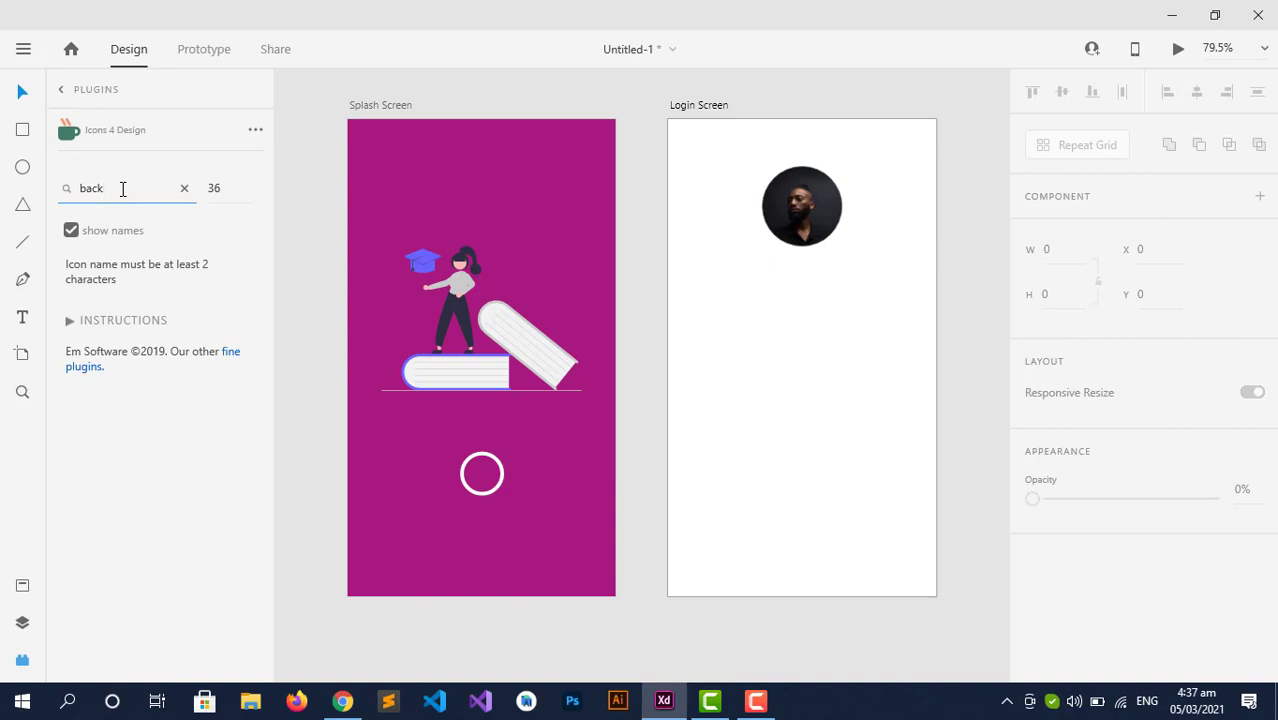
scroll(121, 450, "down", 10)
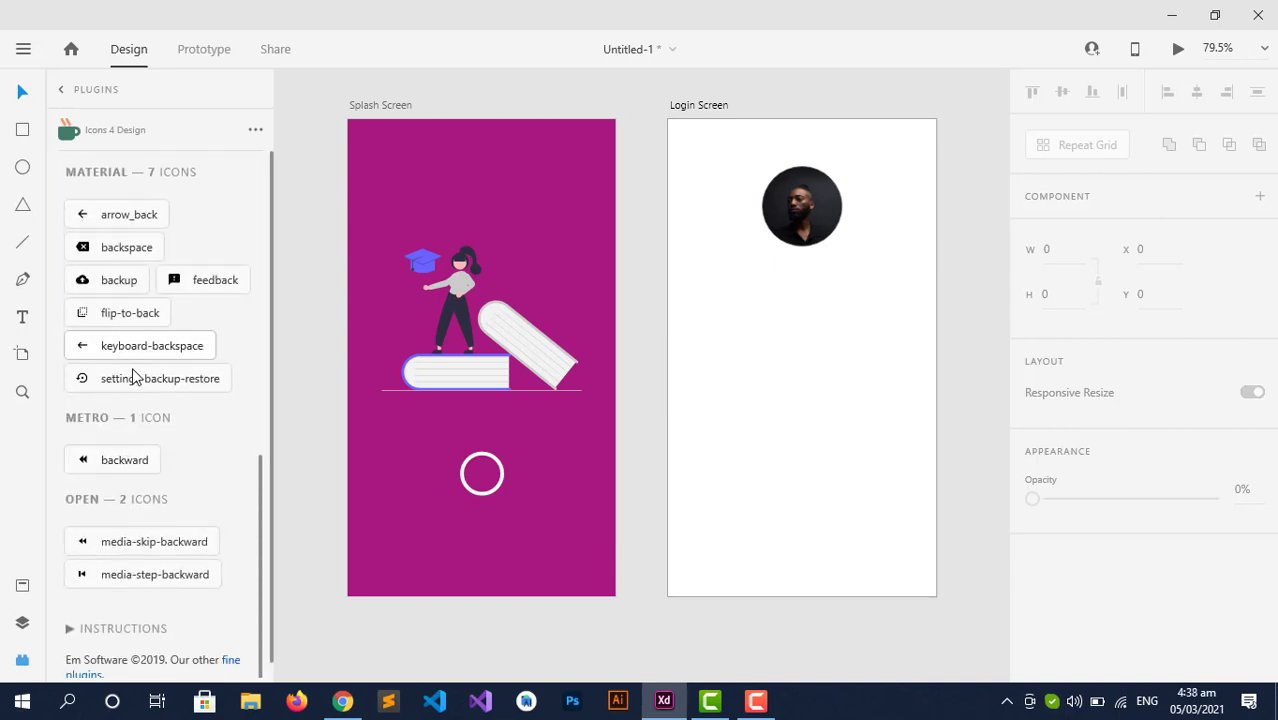
scroll(129, 345, "up", 5)
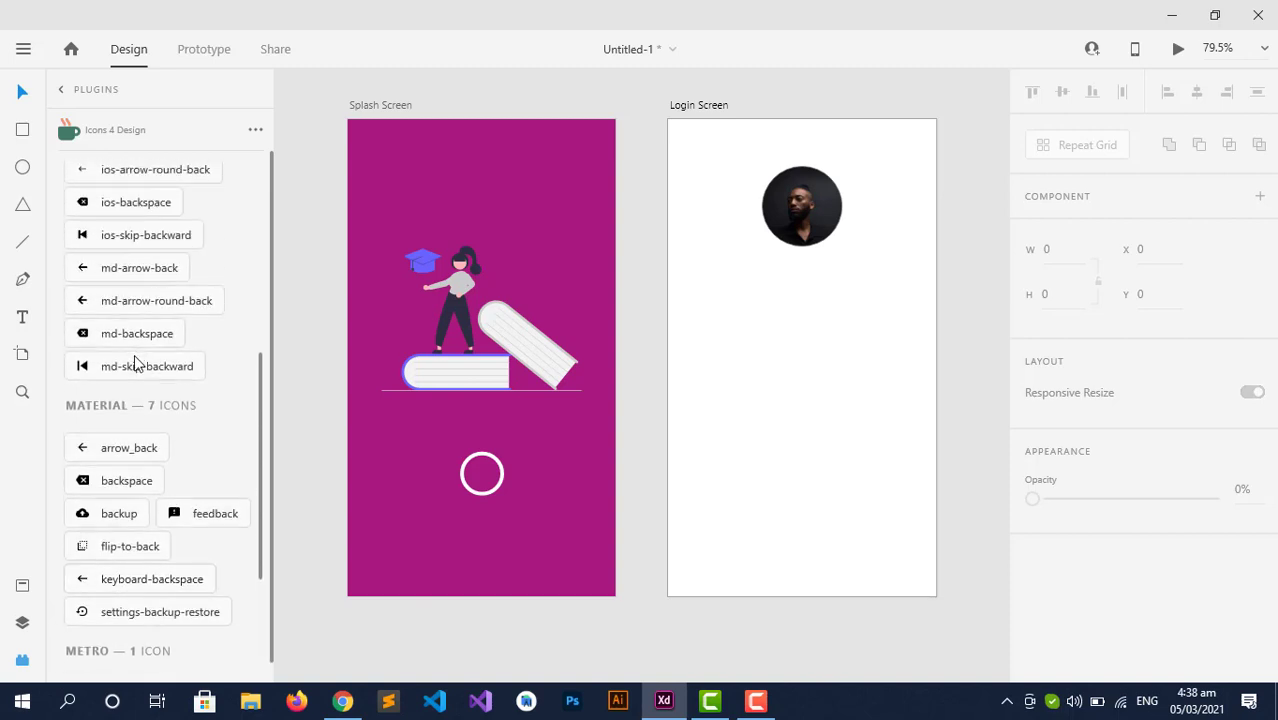
scroll(129, 378, "down", 3)
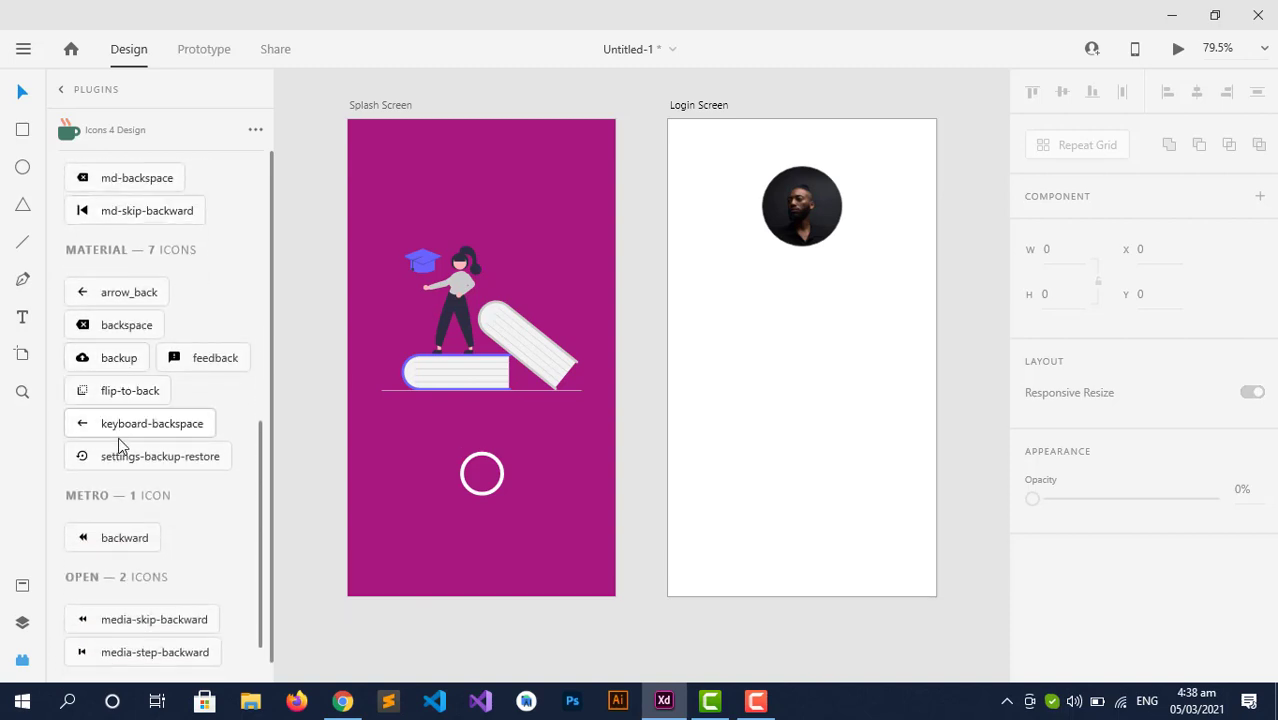
left_click(128, 424)
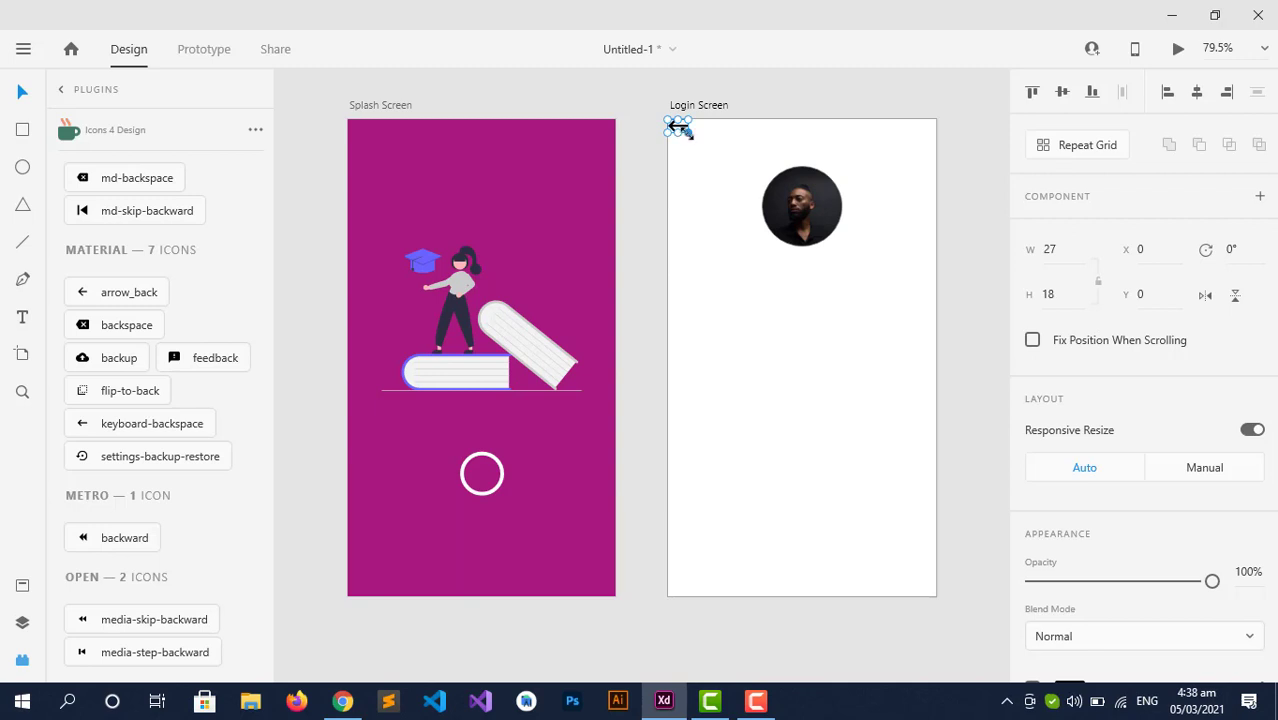
- Enlarge the back arrow icon to about 46.5 × 31 and move it to about X 12, Y 20 on the Login Screen
left_click_drag(687, 132, 705, 150)
key("Down")
key("Down")
key("Down")
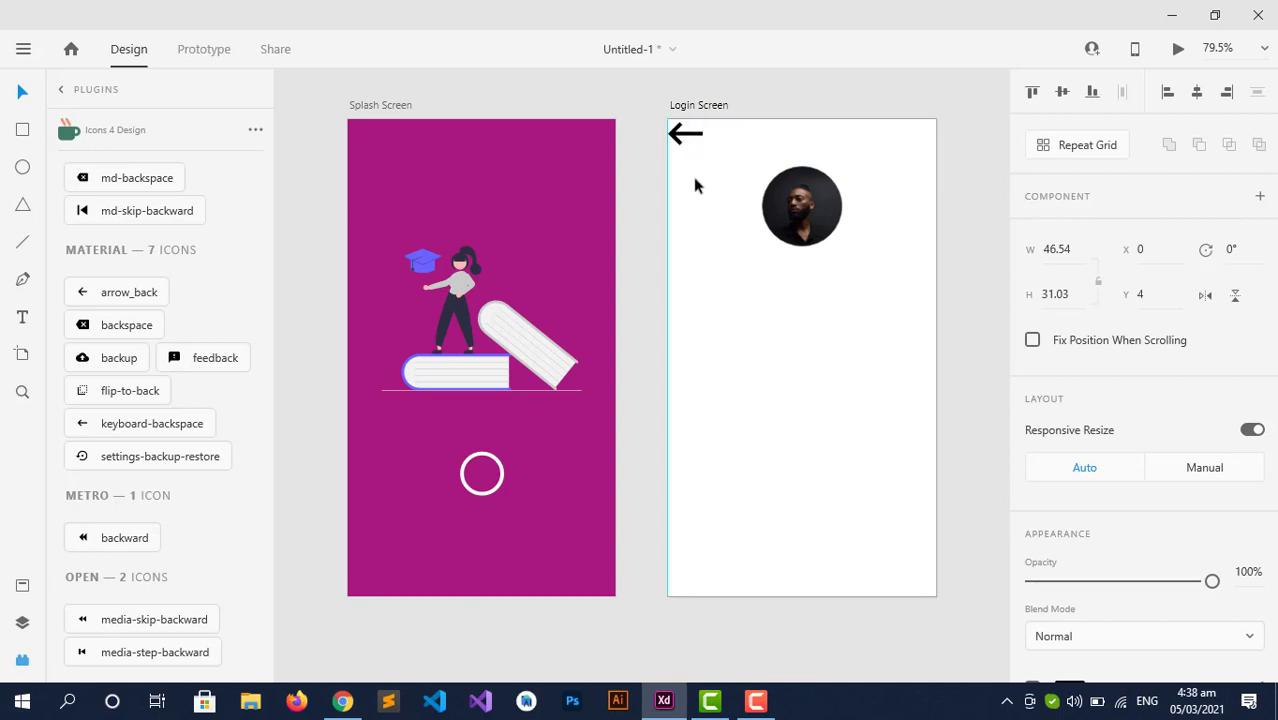
key("Right")
key("Right")
key("Right")
key("Right")
key("Right")
key("Right")
key("Right")
key("Right")
key("Down")
key("Down")
key("Down")
key("Down")
key("Down")
key("Down")
key("Down")
key("Down")
key("Down")
key("Down")
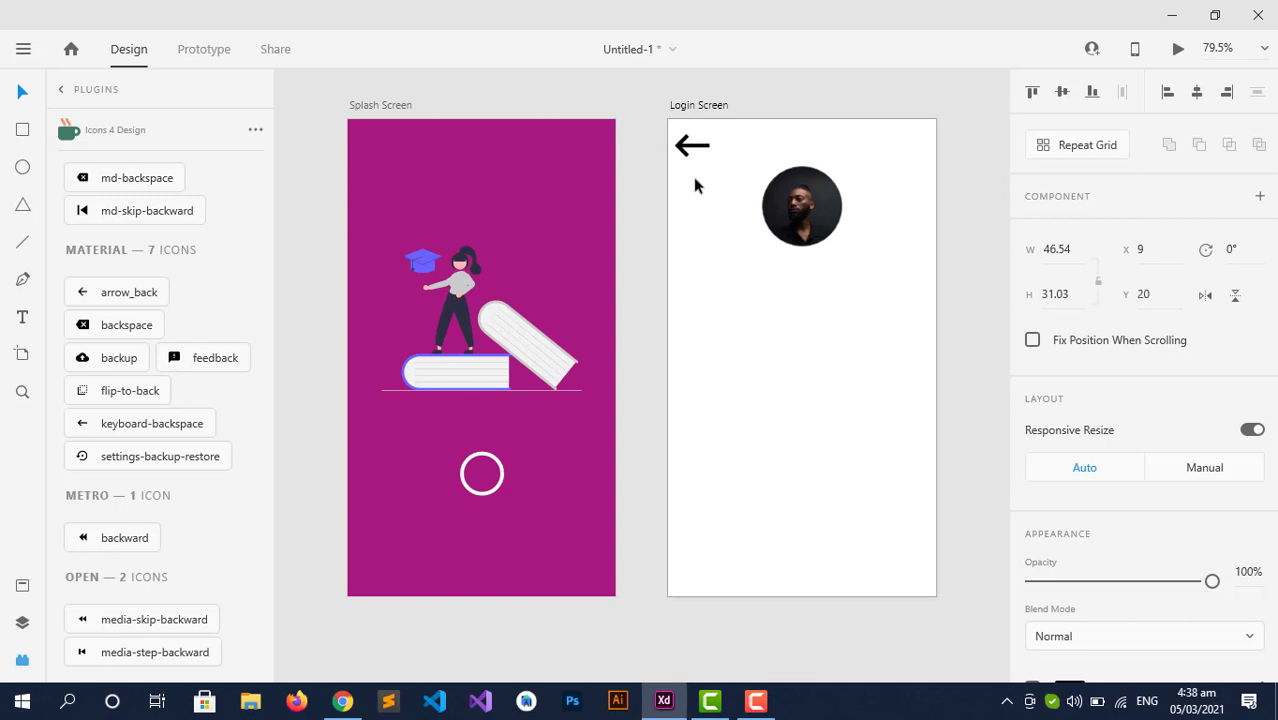
- Set the back arrow's fill colour to #101010 and lower its opacity to soften it to a dark grey
scroll(1160, 440, "down", 3)
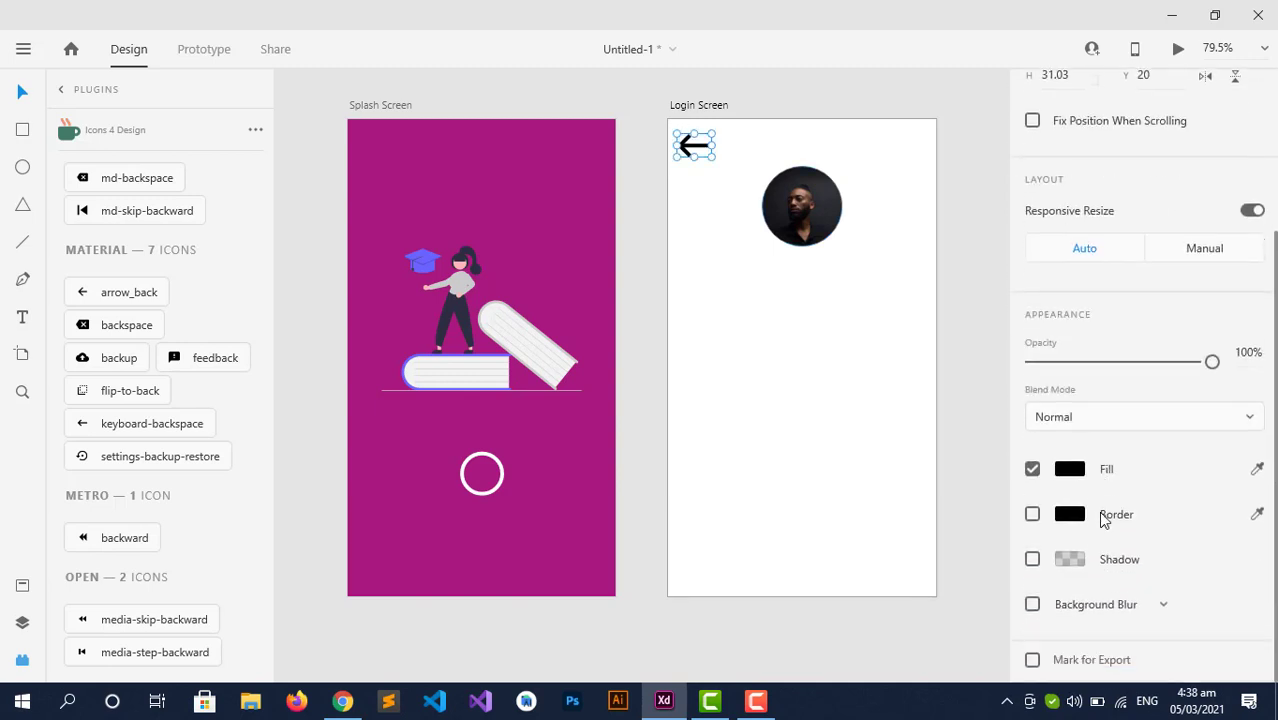
left_click(1066, 469)
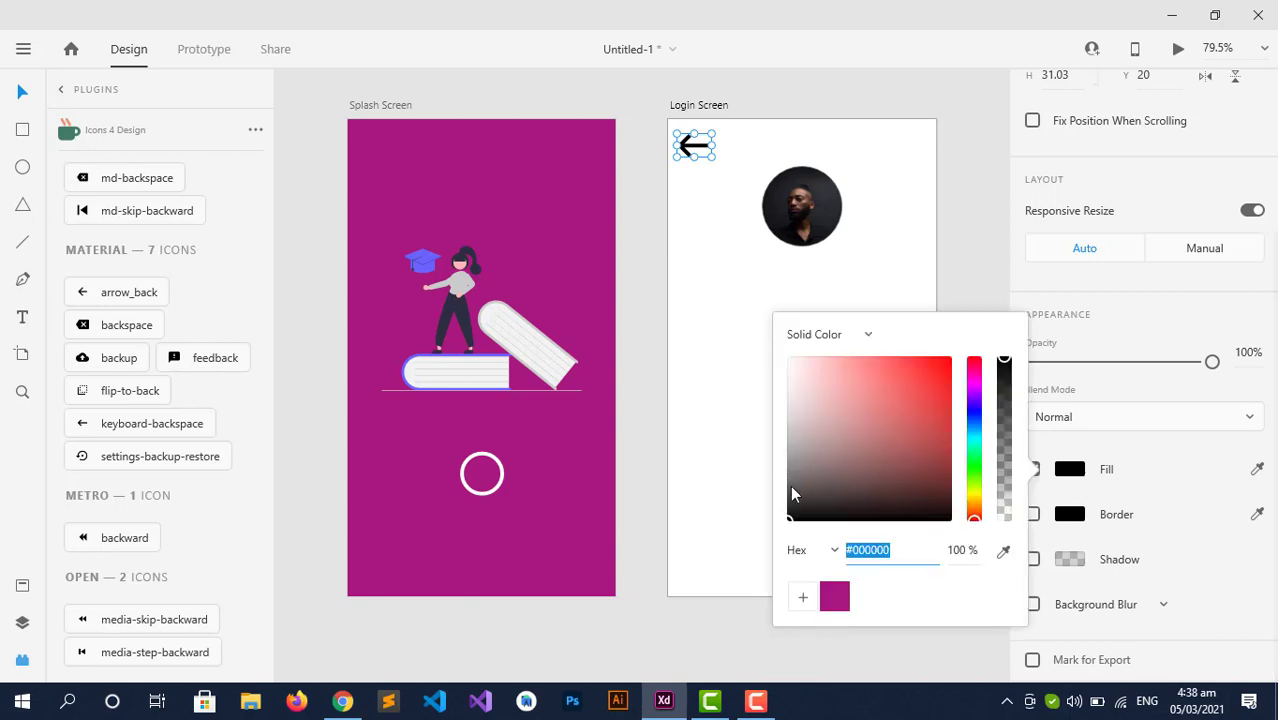
left_click_drag(790, 485, 788, 511)
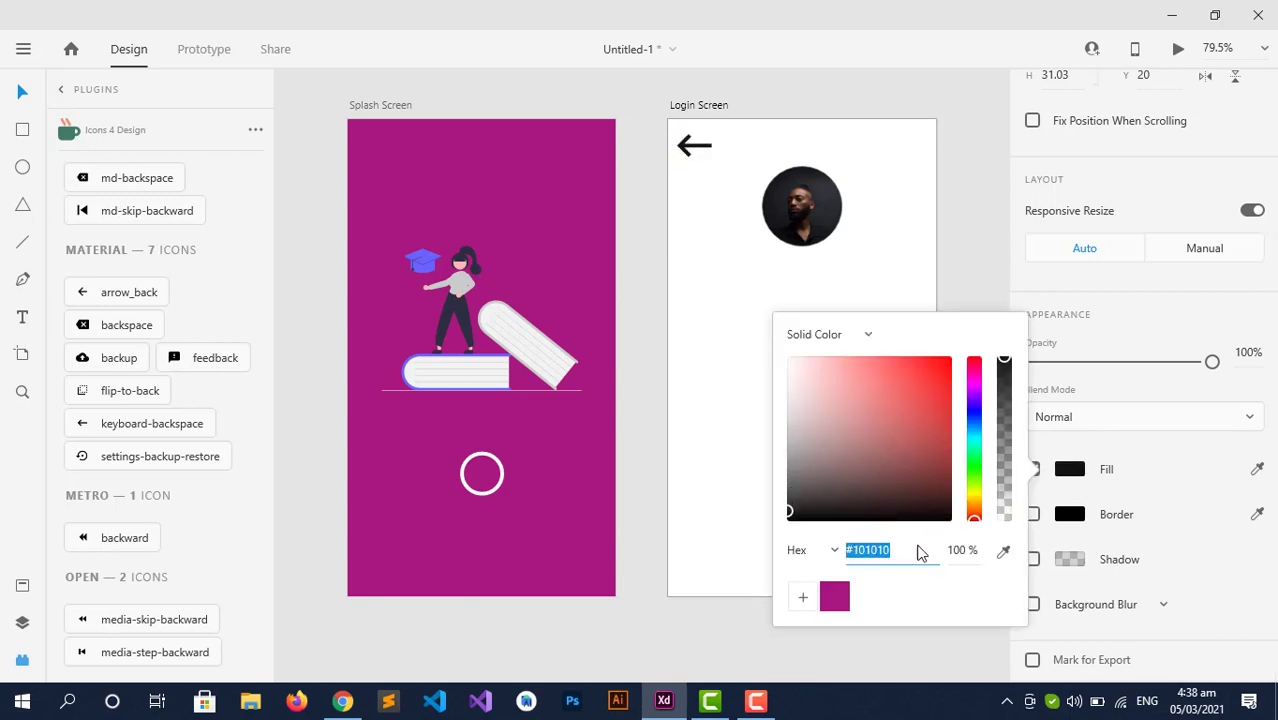
left_click(910, 666)
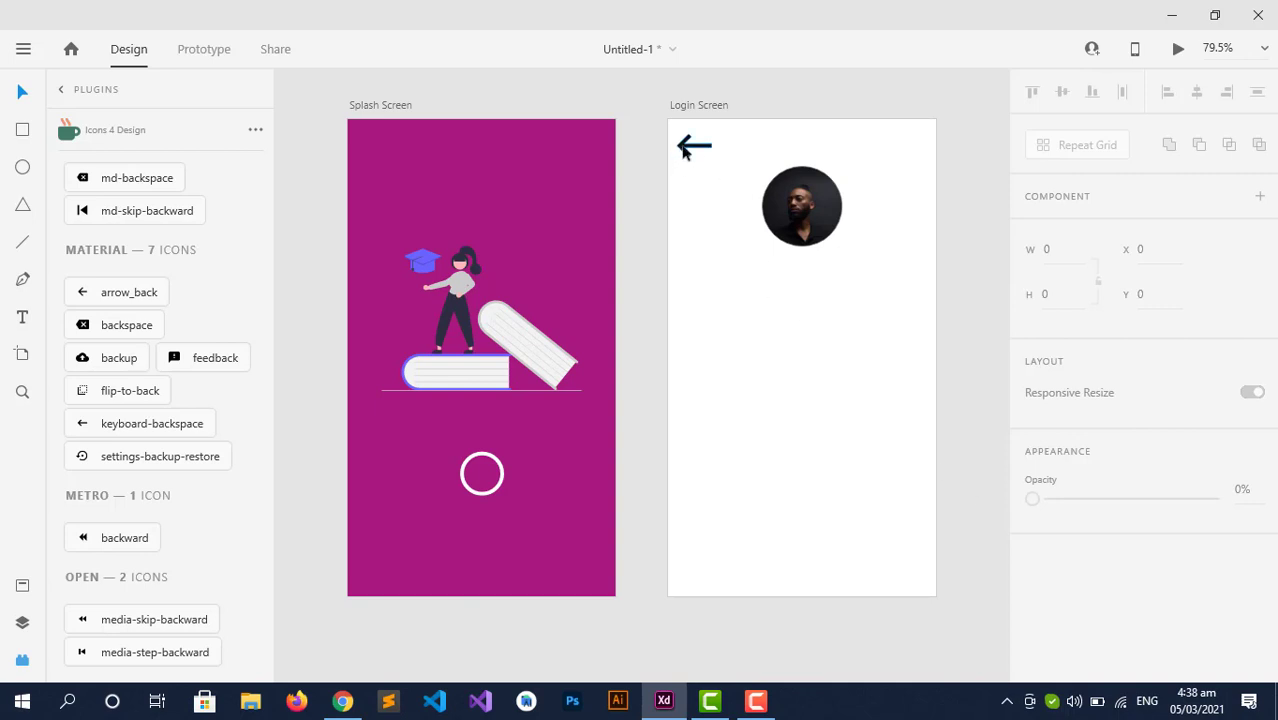
left_click(682, 148)
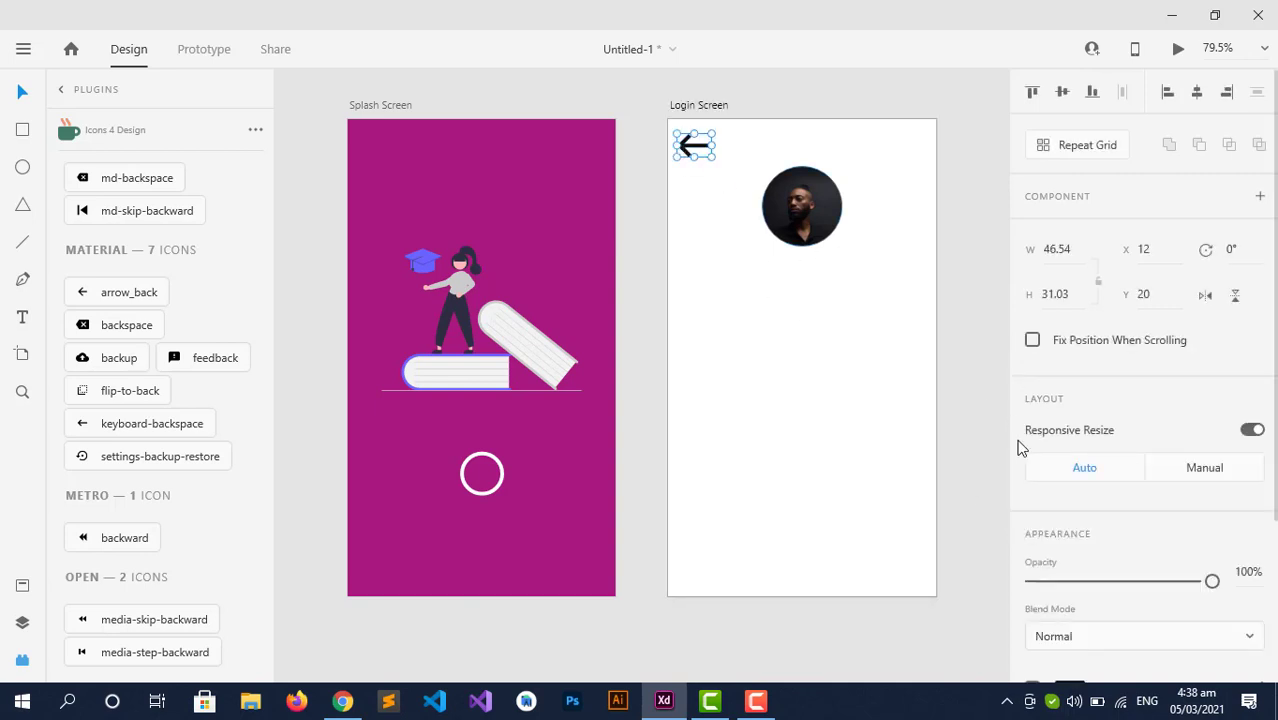
left_click_drag(1184, 583, 1154, 585)
left_click(770, 349)
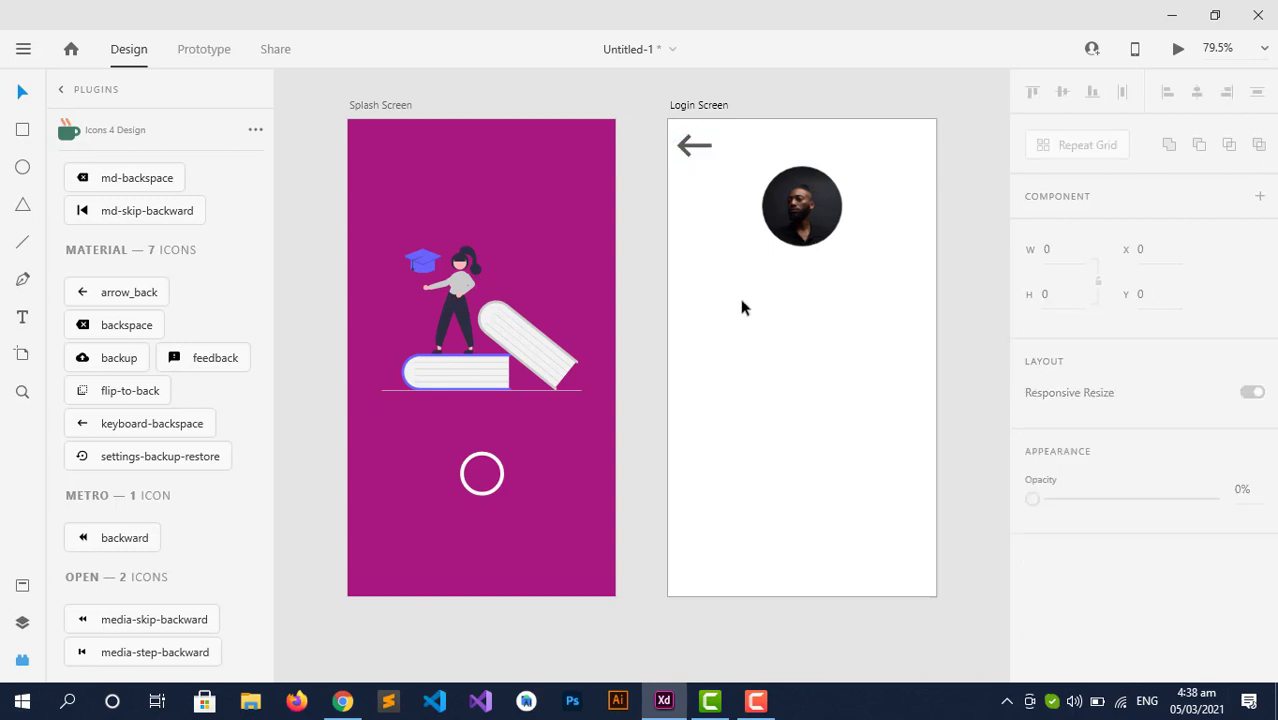
- Search the Free Stock Search for XD plugin for "computer" photos and look through the results
left_click(799, 234)
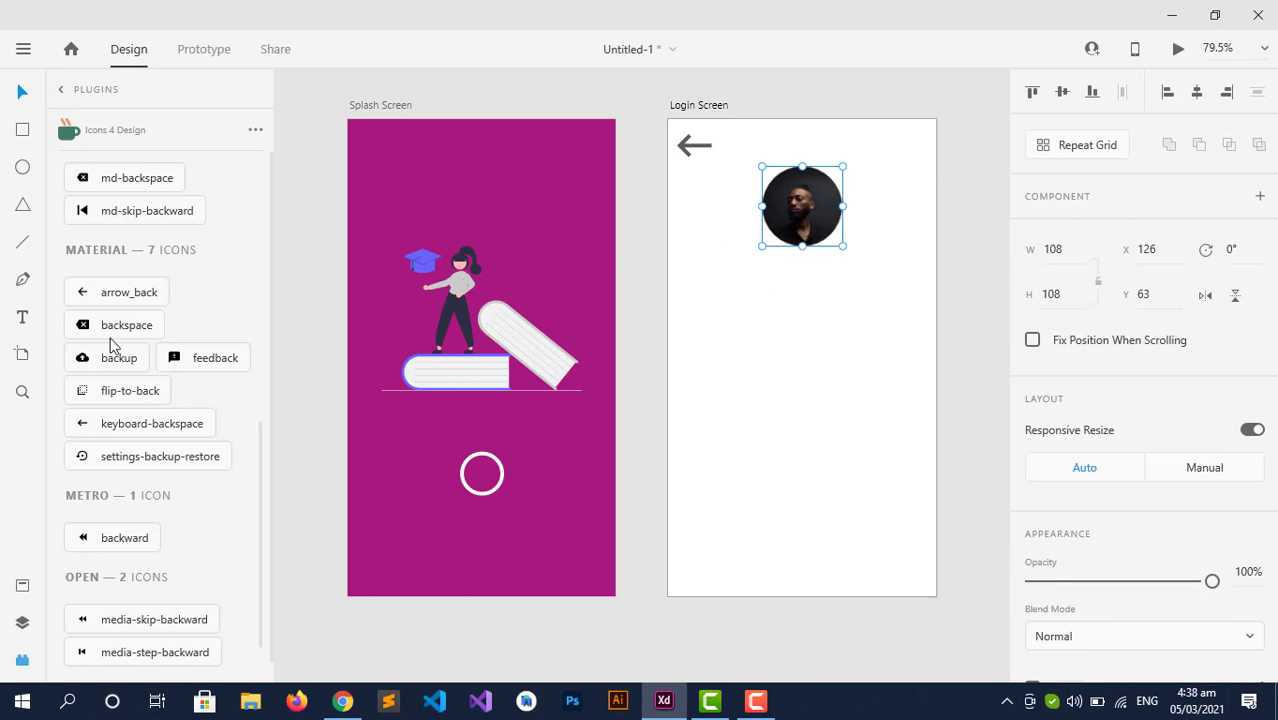
scroll(108, 539, "down", 1)
scroll(108, 539, "up", 5)
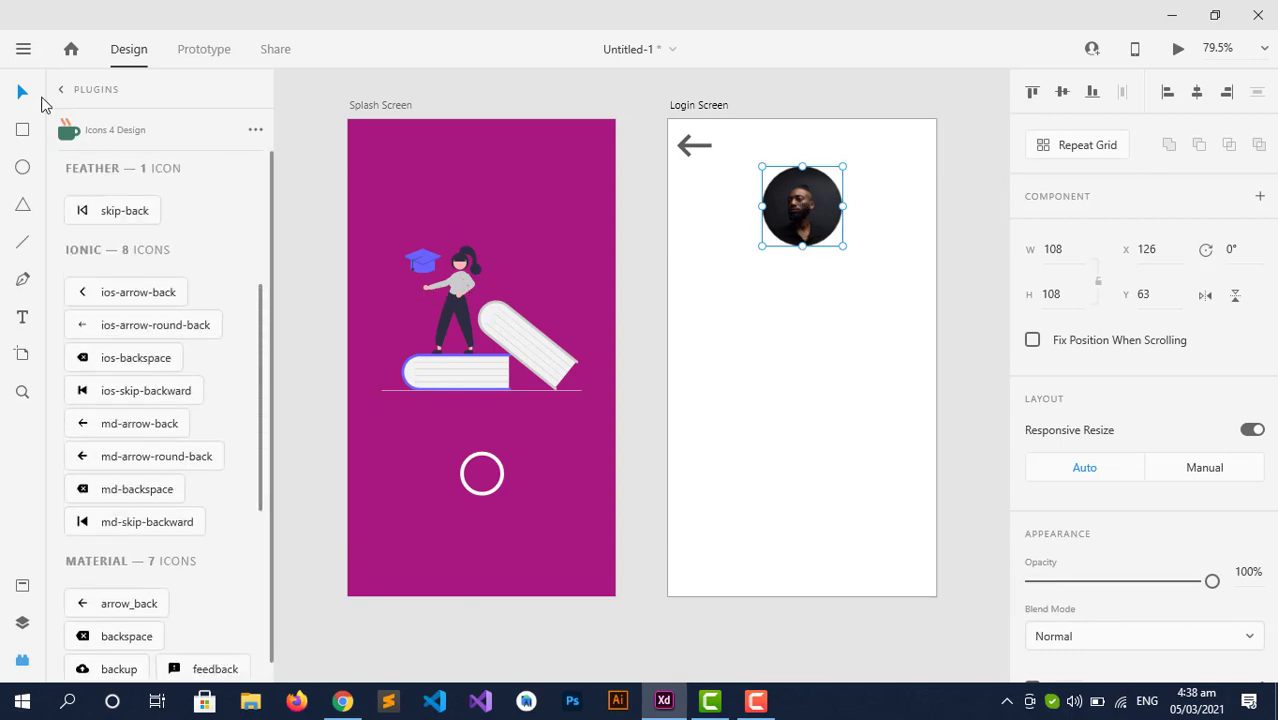
left_click(60, 91)
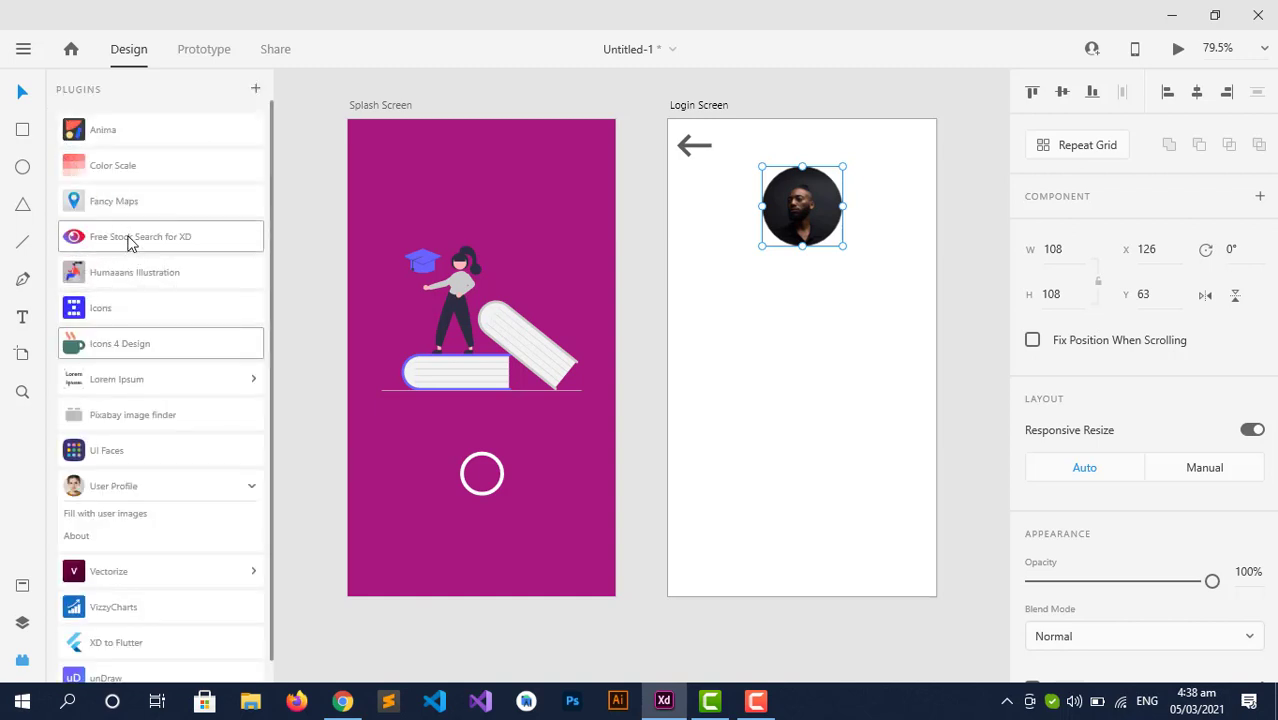
left_click(130, 242)
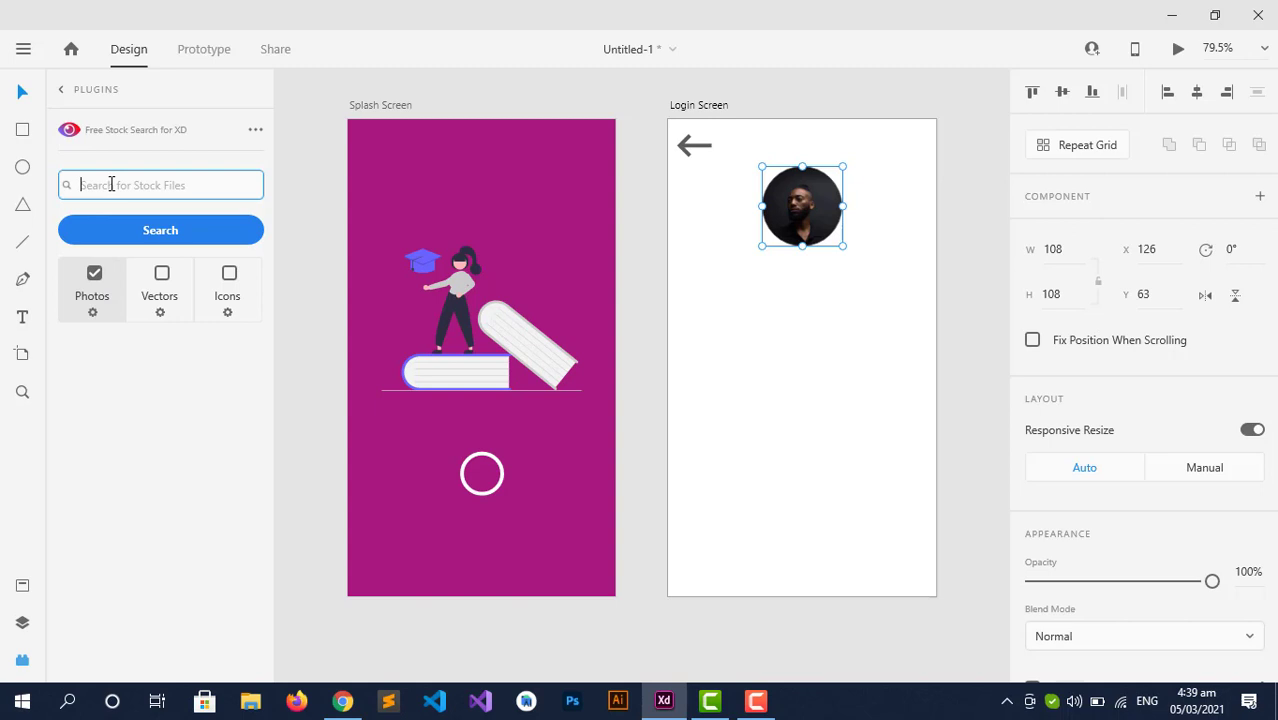
type("computer")
left_click(146, 234)
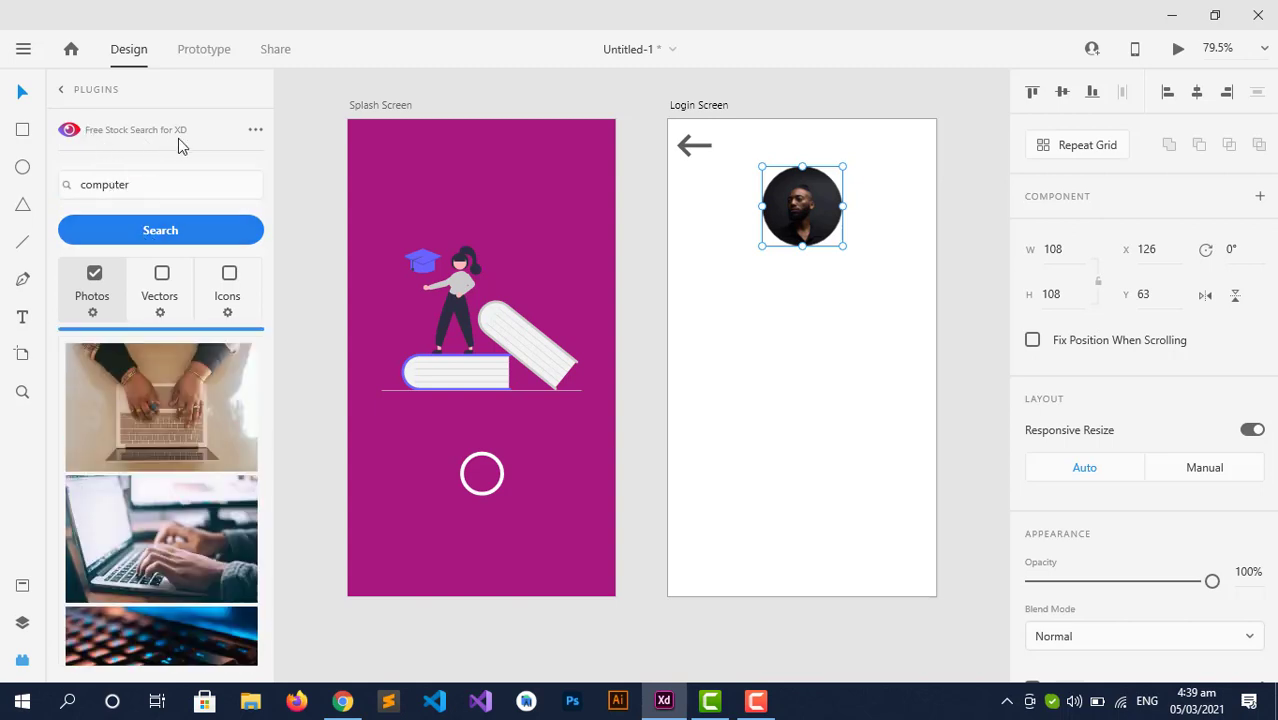
scroll(150, 480, "down", 3)
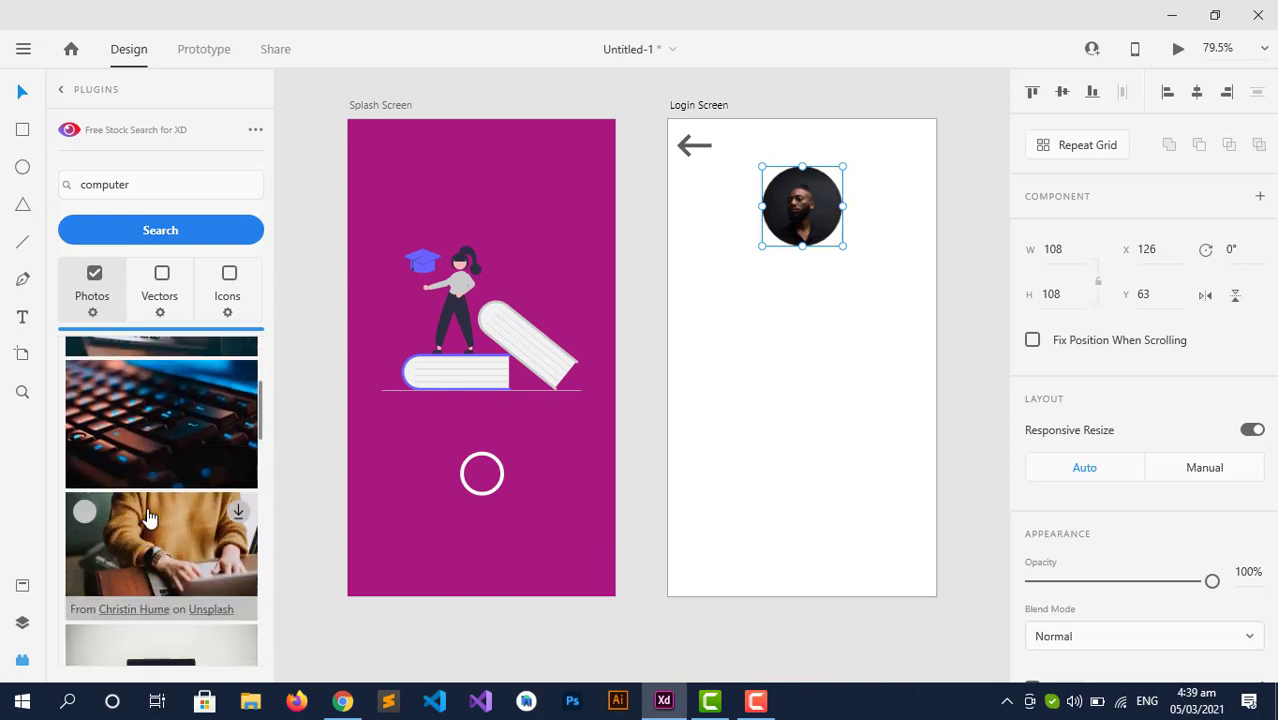
scroll(148, 517, "up", 3)
scroll(167, 497, "down", 1)
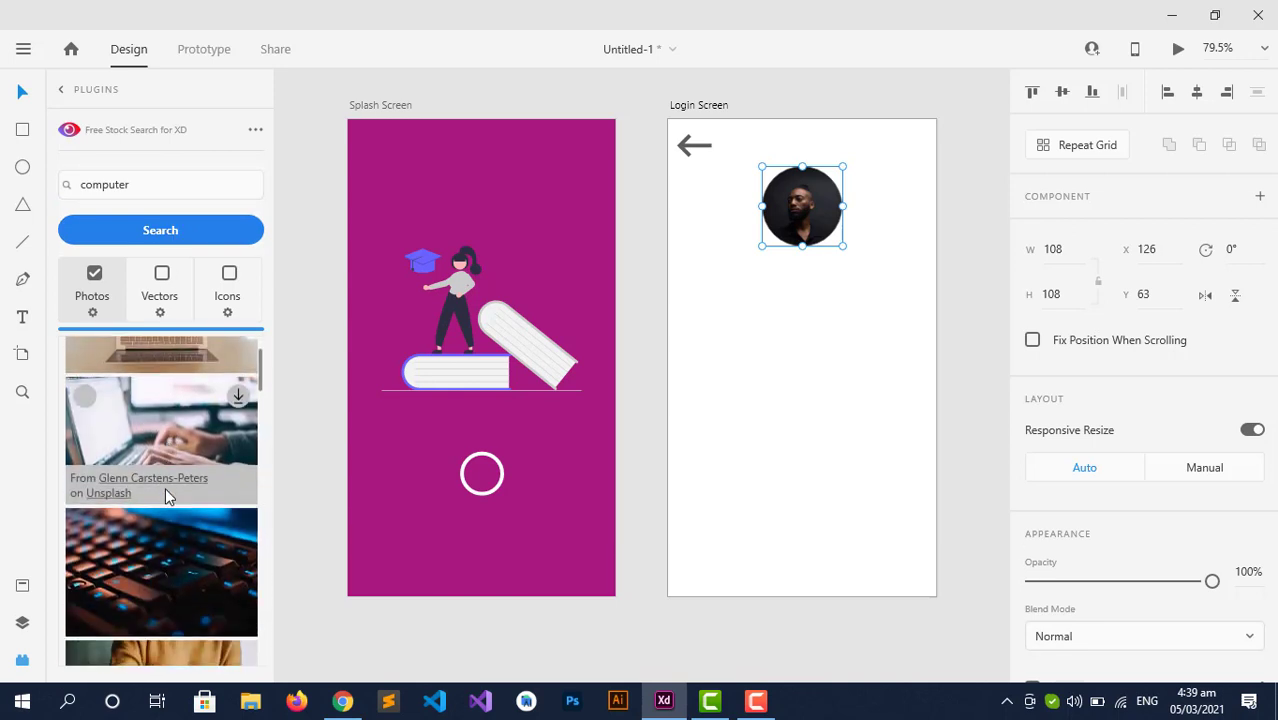
scroll(165, 497, "down", 5)
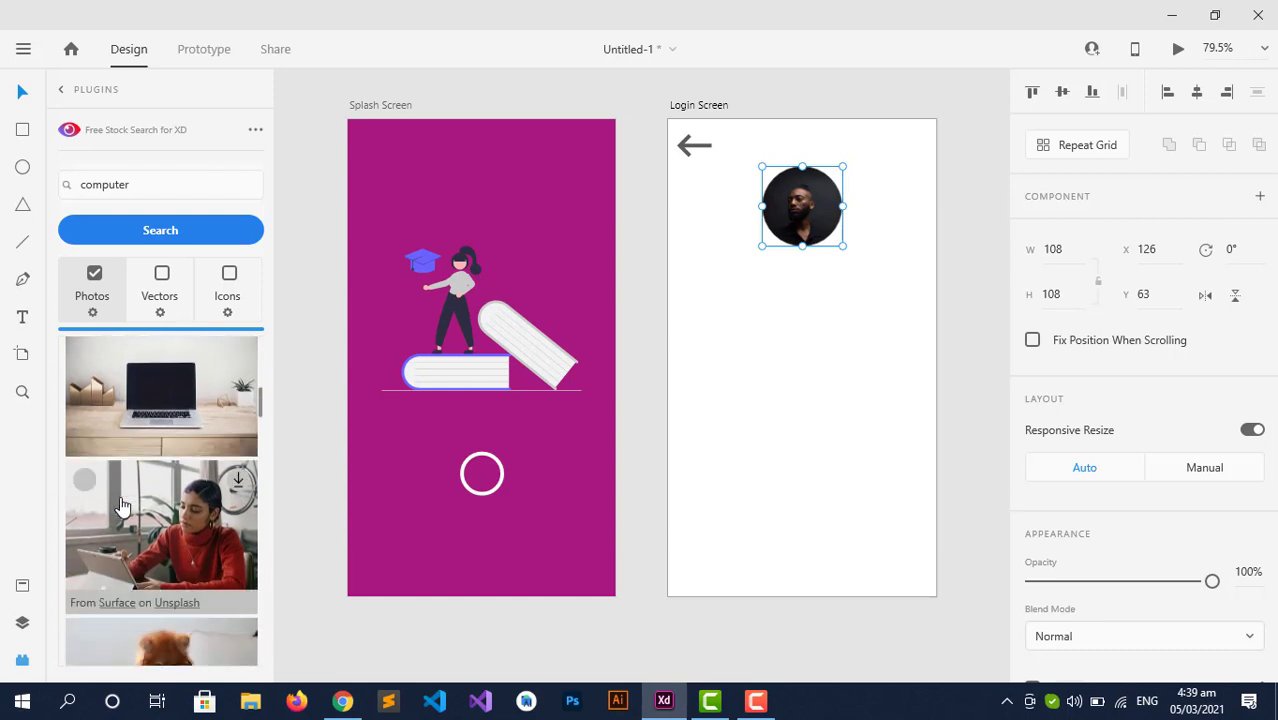
scroll(125, 510, "down", 4)
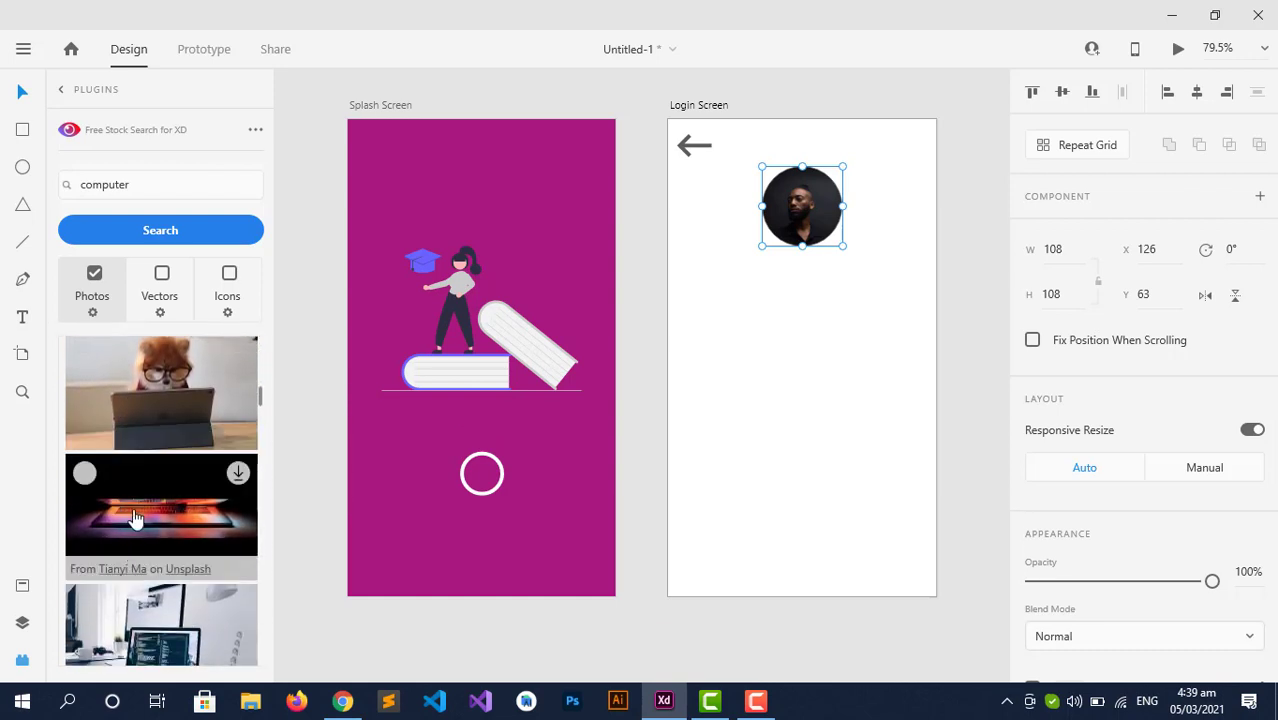
scroll(135, 517, "down", 3)
scroll(140, 548, "down", 3)
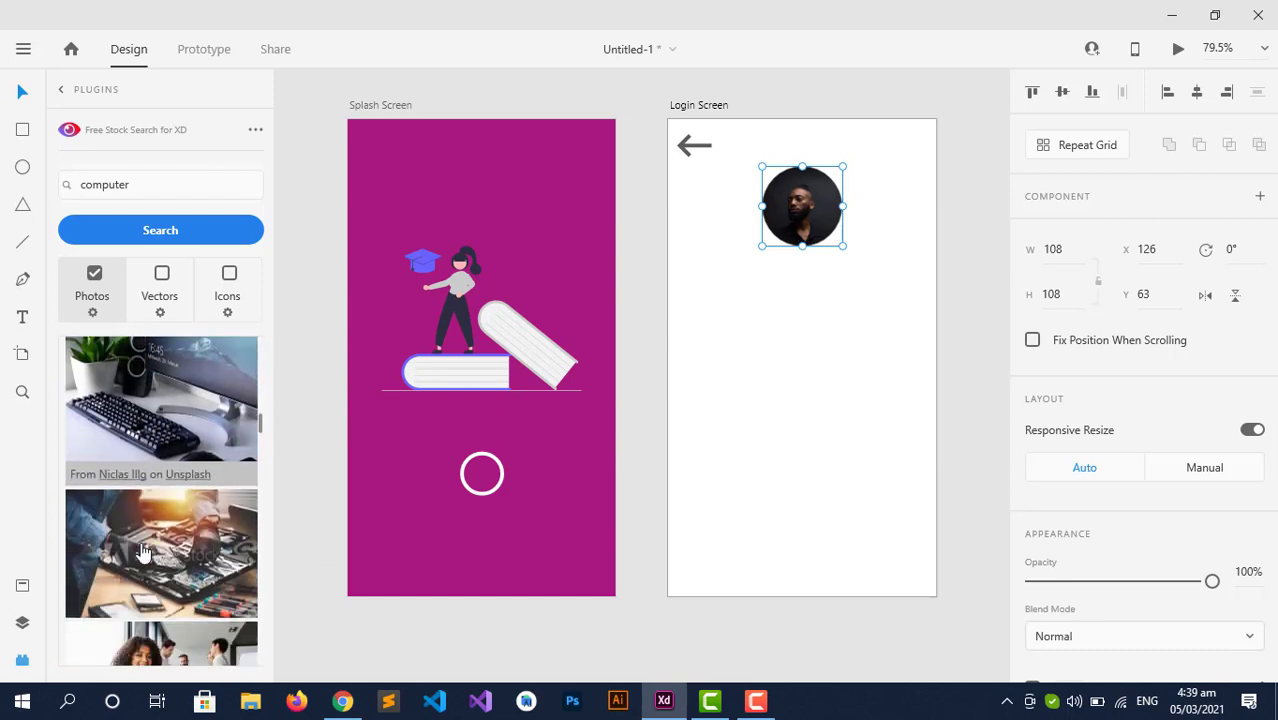
scroll(145, 551, "down", 3)
scroll(149, 525, "up", 5)
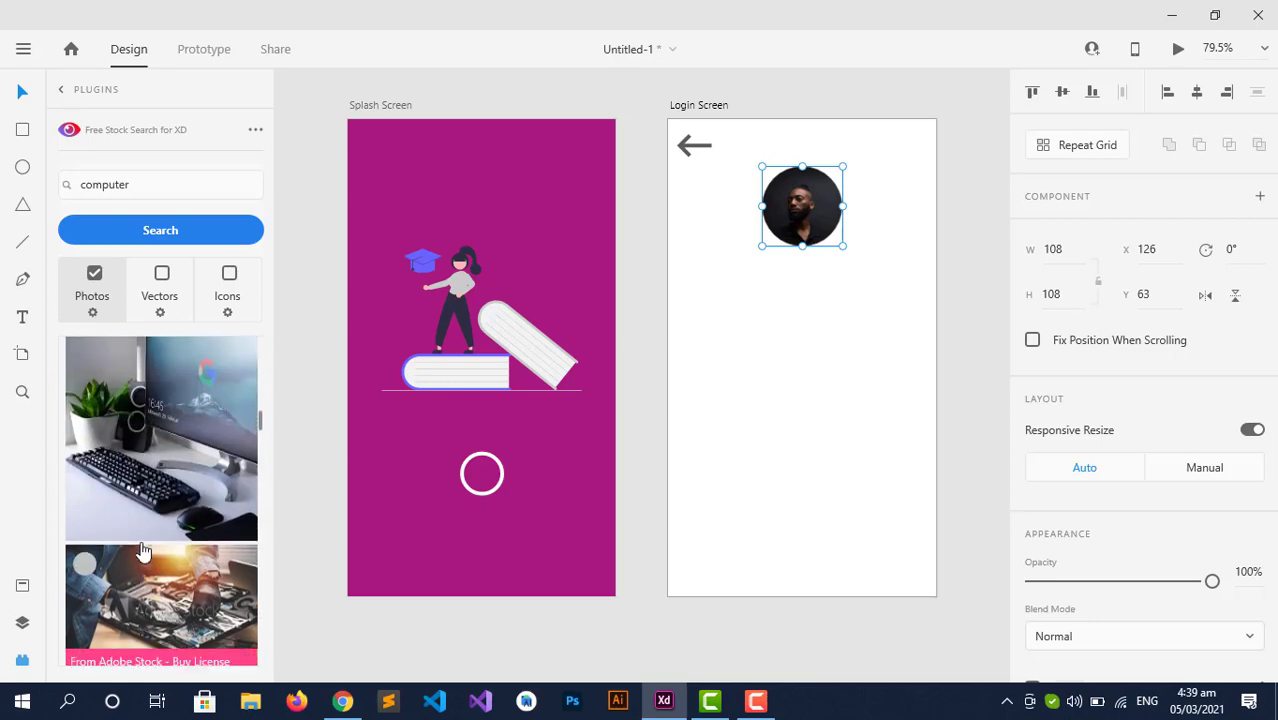
left_click(155, 468)
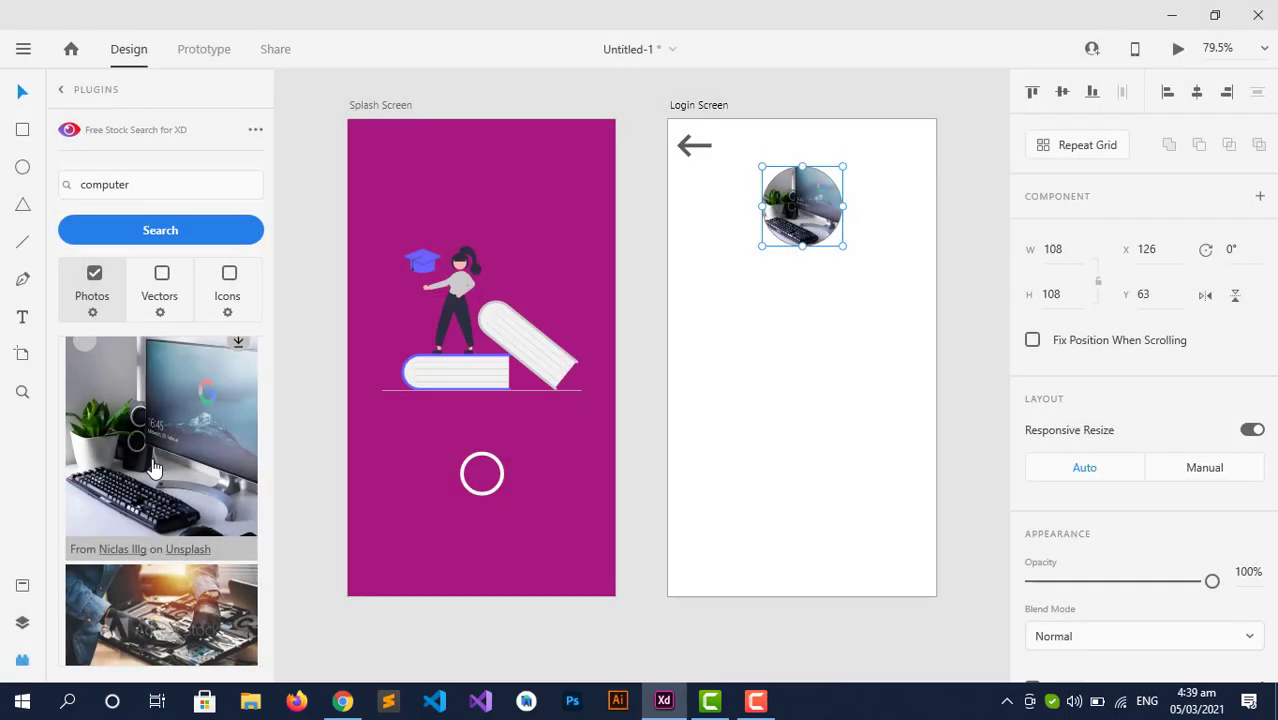
left_click(773, 302)
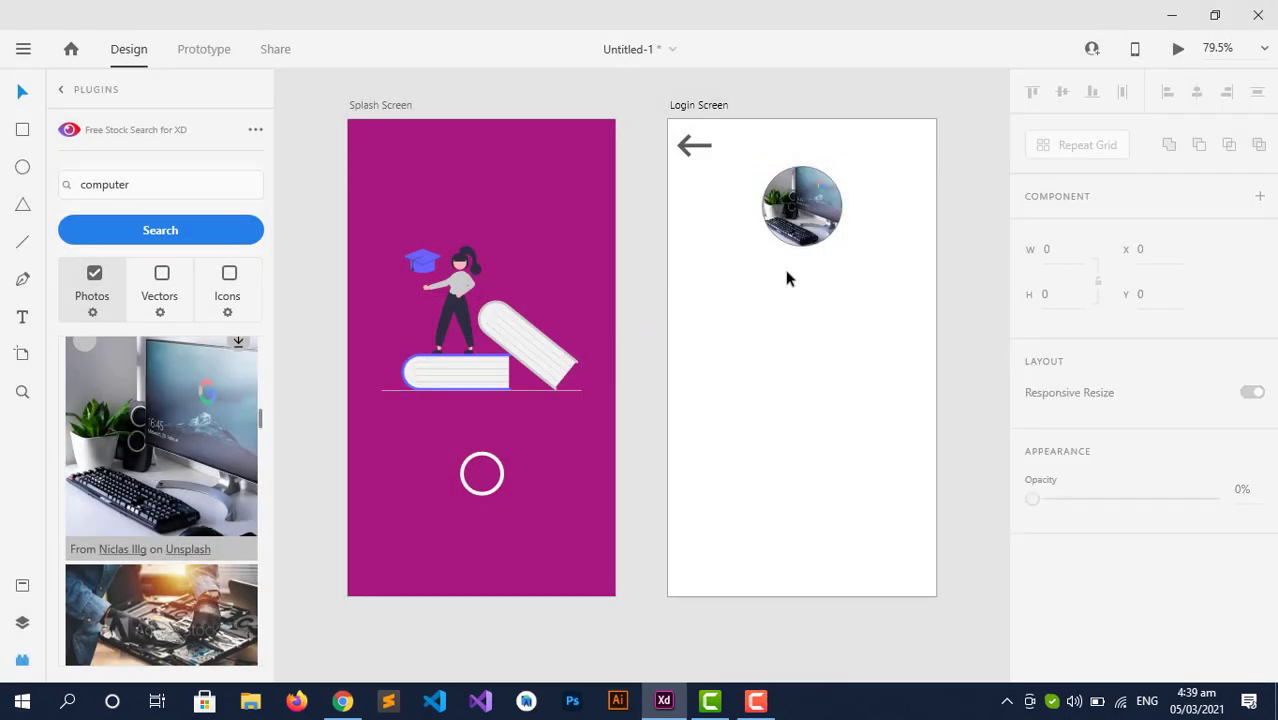
- Remove the border from the photo circle on the Login Screen
left_click(808, 229)
scroll(1131, 573, "down", 3)
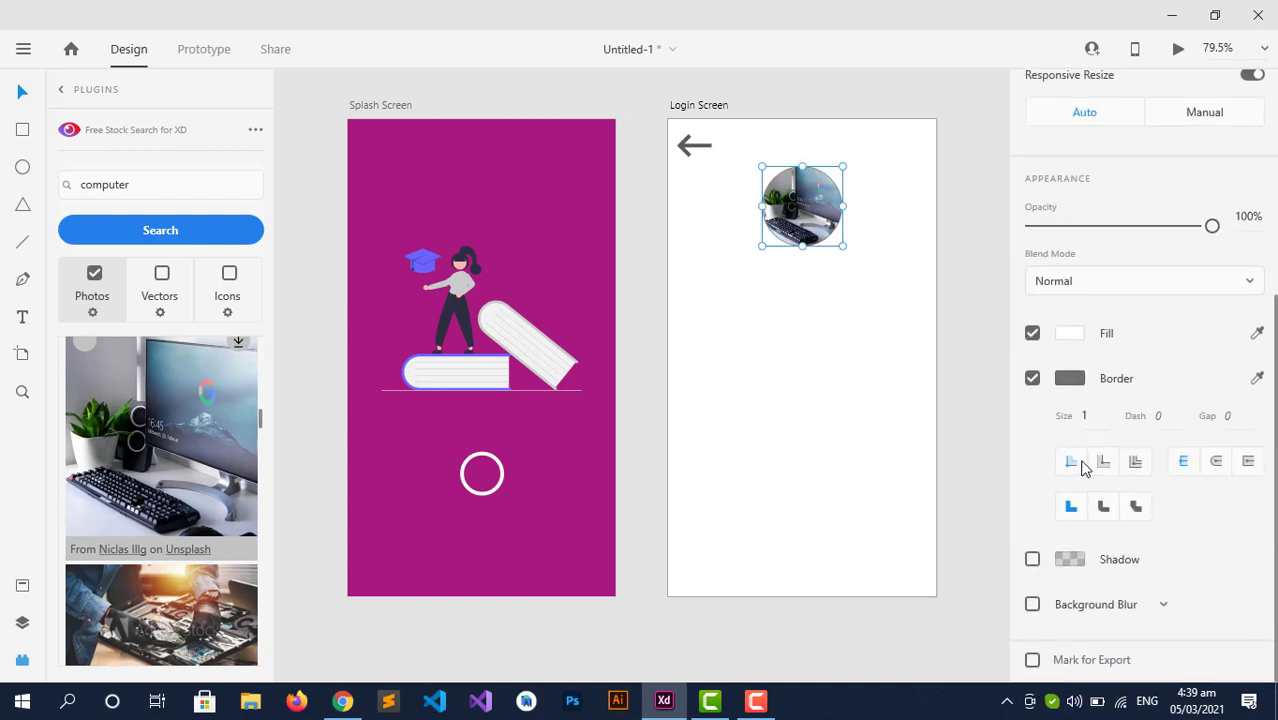
left_click(1032, 379)
left_click(765, 358)
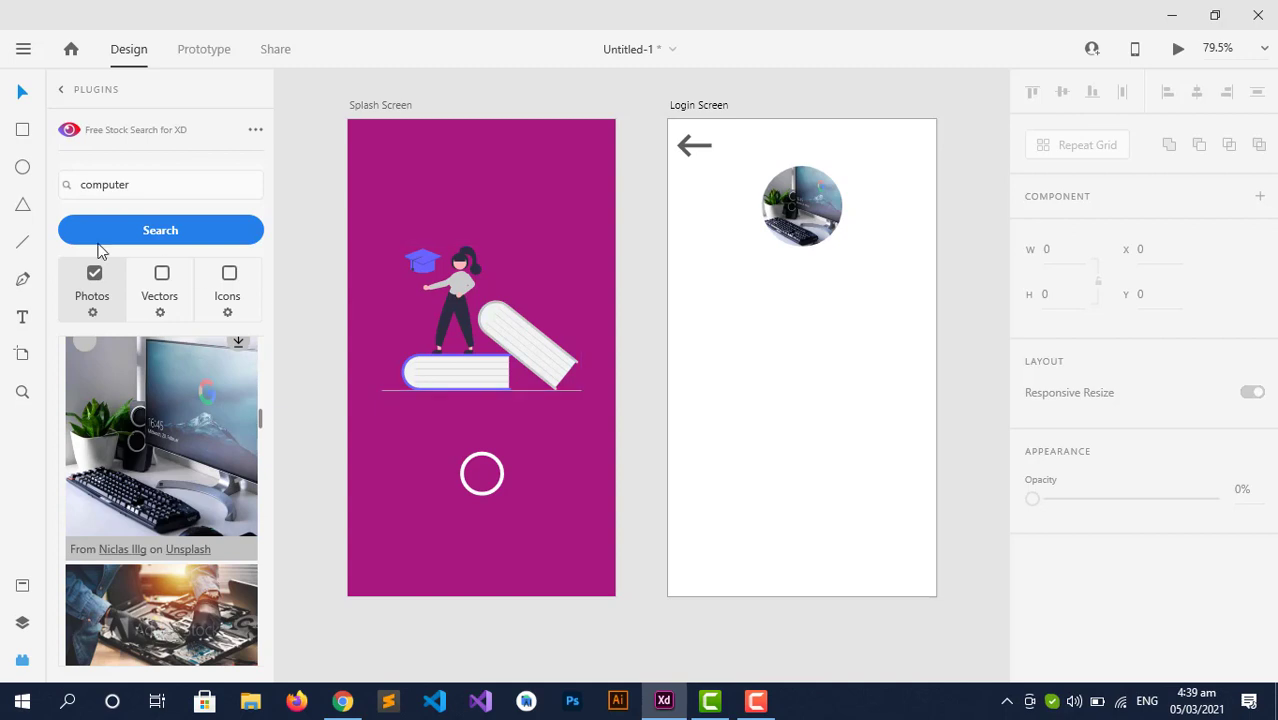
- Draw a rectangle below the photo circle with corner radius 20, sized about 293 × 59 at X 35, Y 236
left_click(23, 131)
left_click_drag(712, 295, 912, 349)
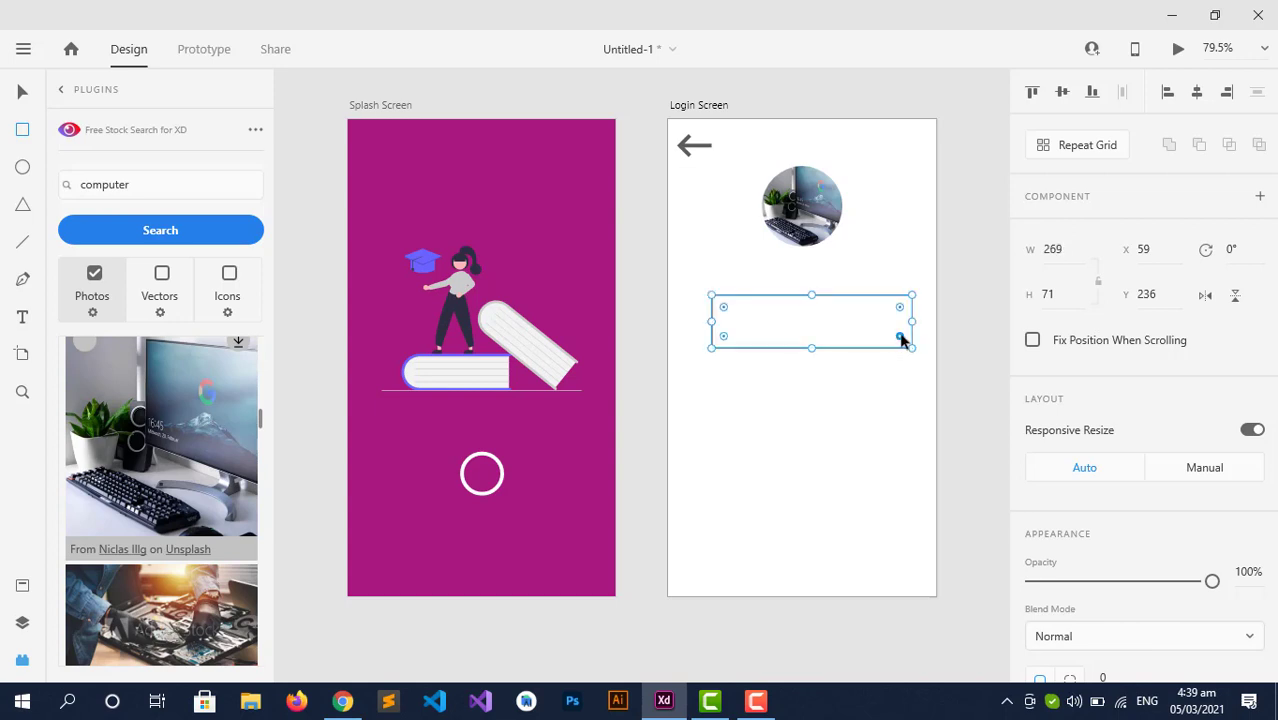
left_click_drag(900, 337, 897, 336)
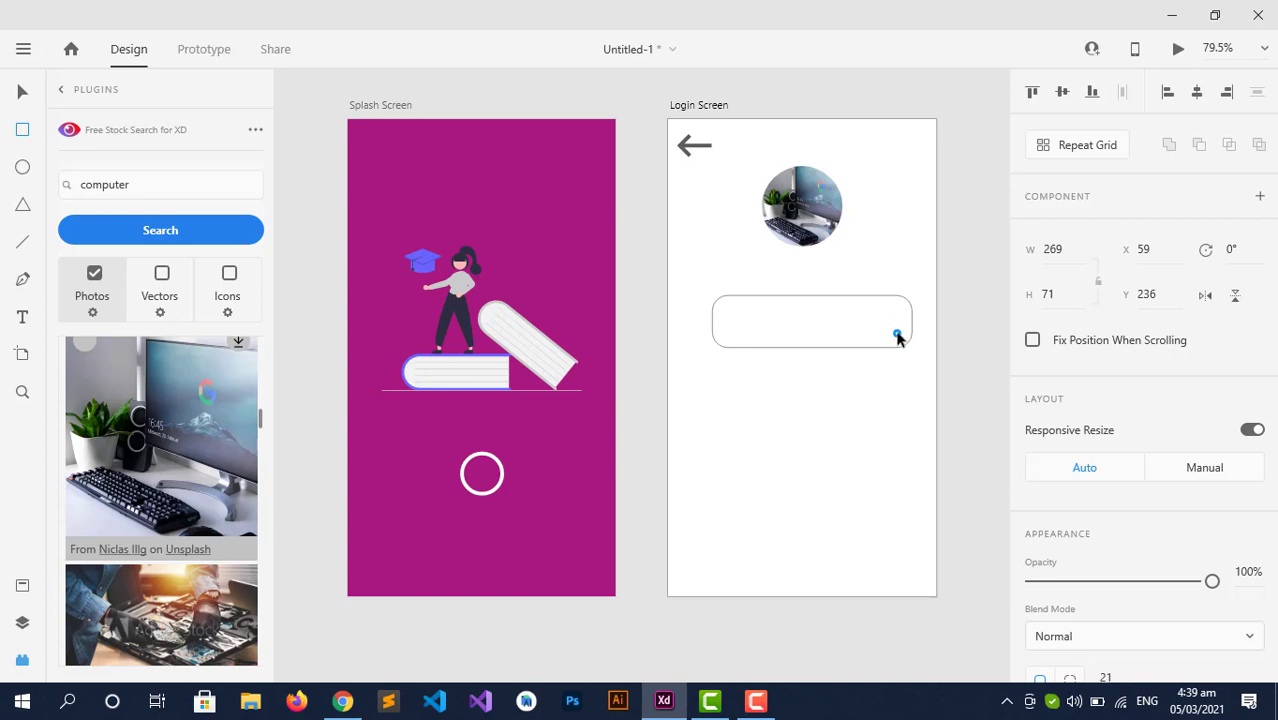
left_click_drag(898, 339, 897, 338)
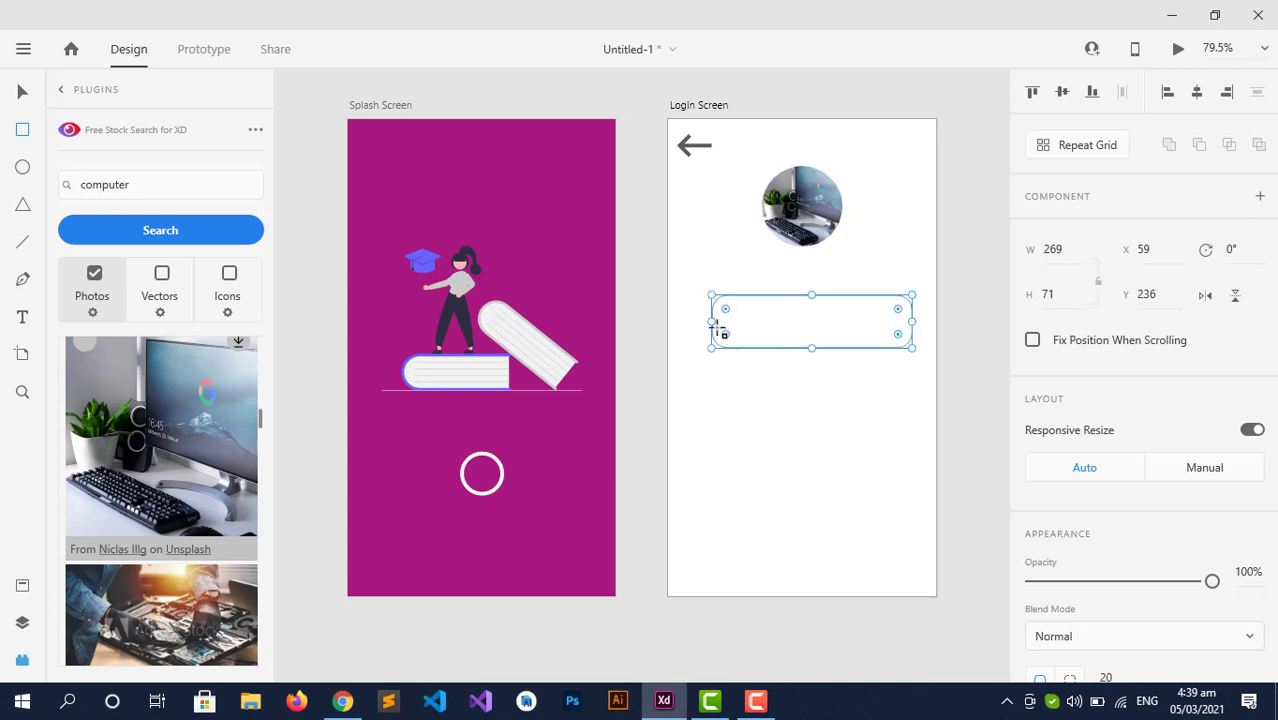
left_click_drag(705, 321, 697, 323)
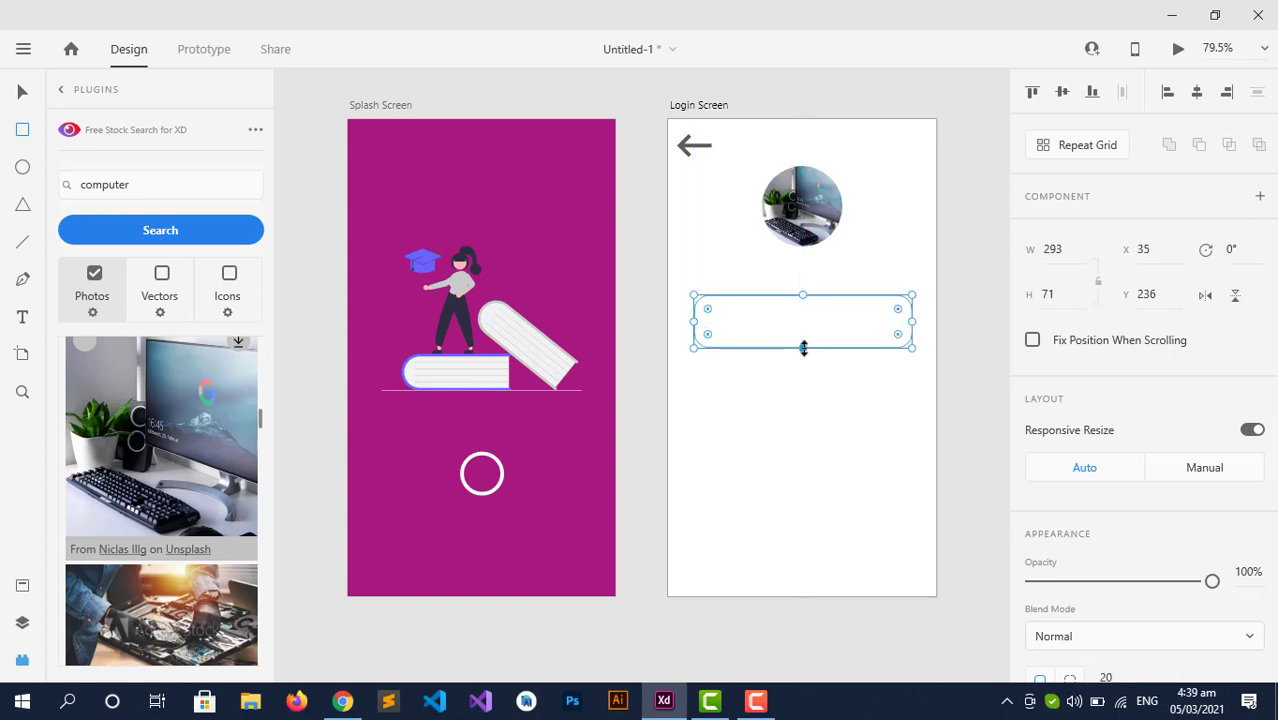
left_click_drag(802, 348, 803, 340)
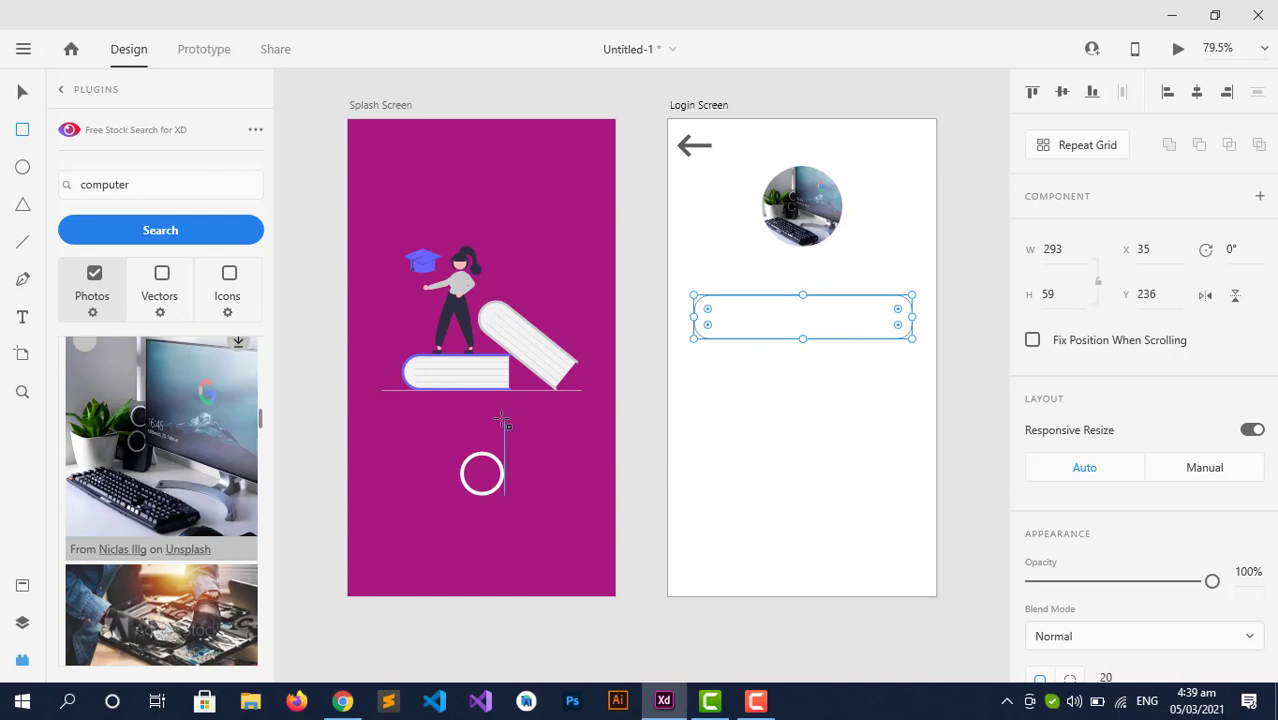
- Set the rounded rectangle's border colour to the saved magenta #A7197D
scroll(1098, 523, "down", 5)
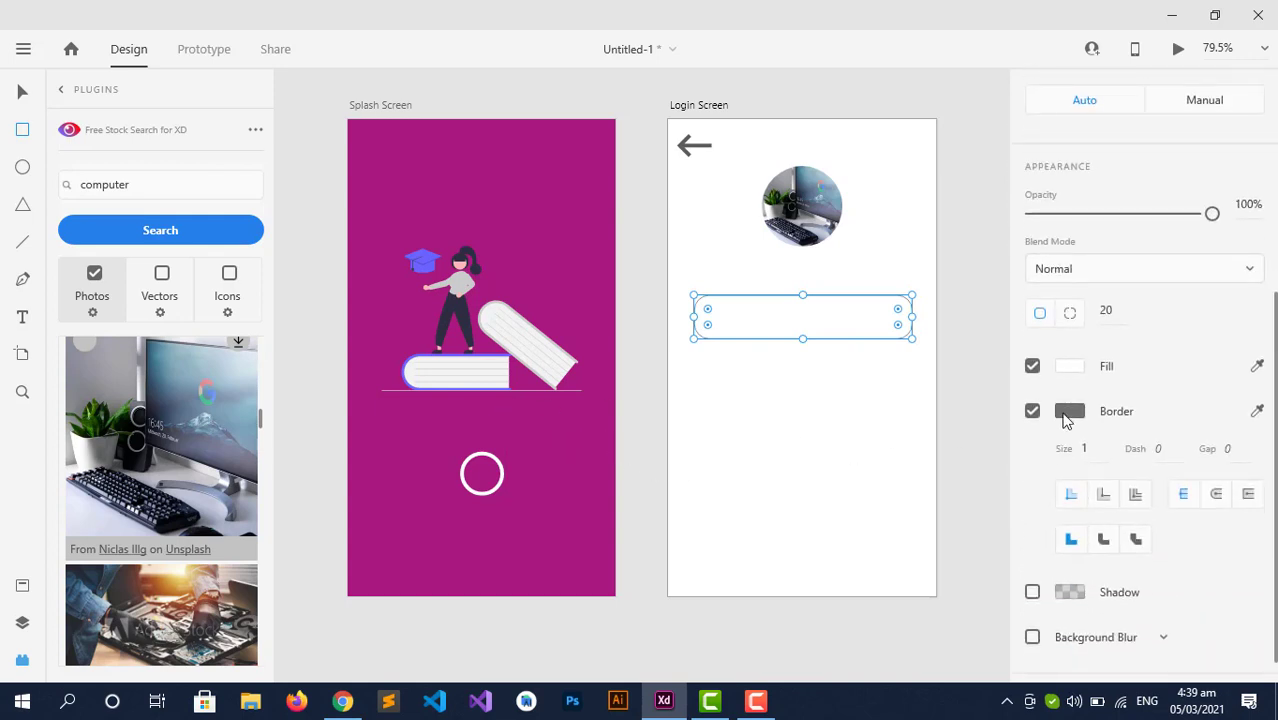
left_click(1069, 411)
left_click(836, 527)
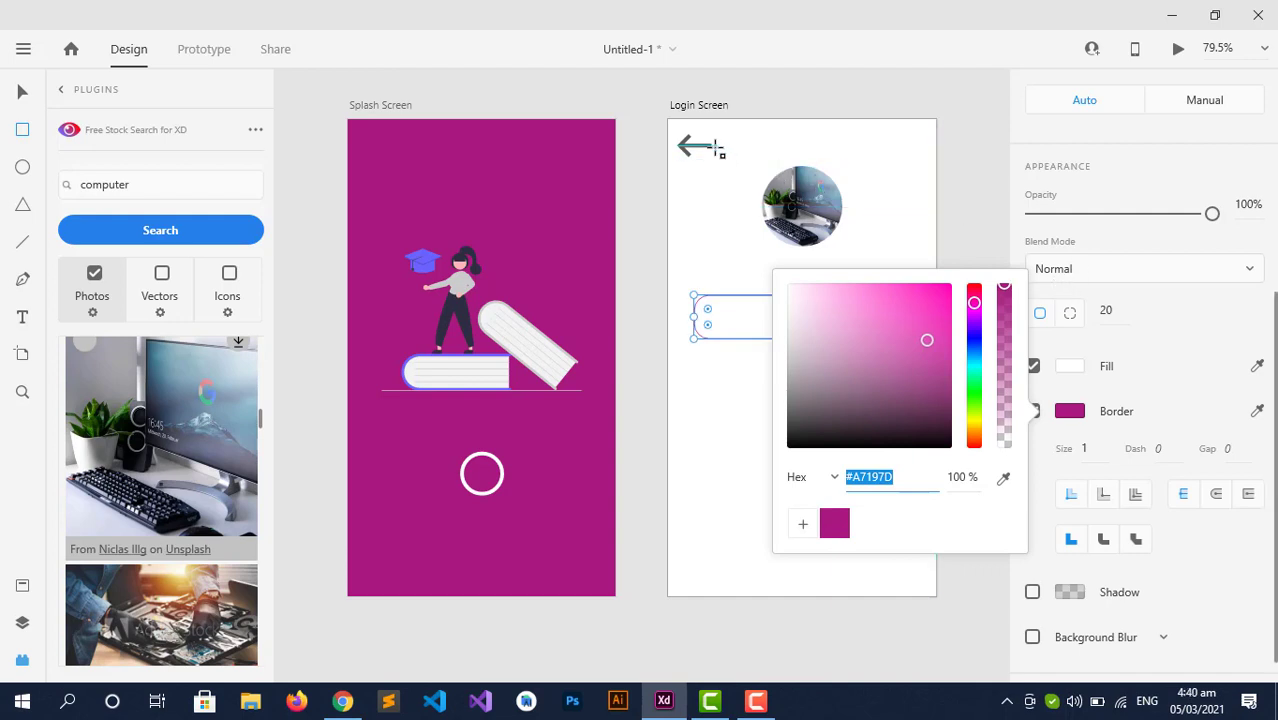
- Change the back arrow's fill colour to the saved magenta #A7197D
left_click(23, 95)
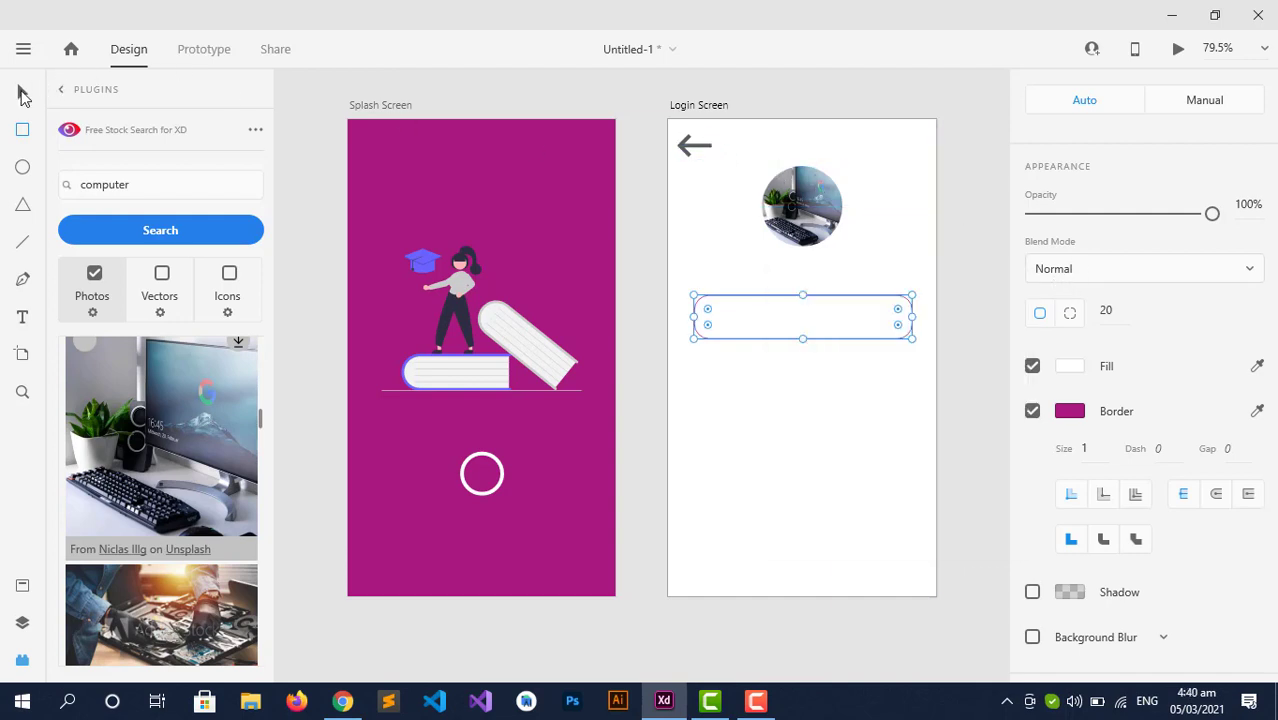
left_click(683, 147)
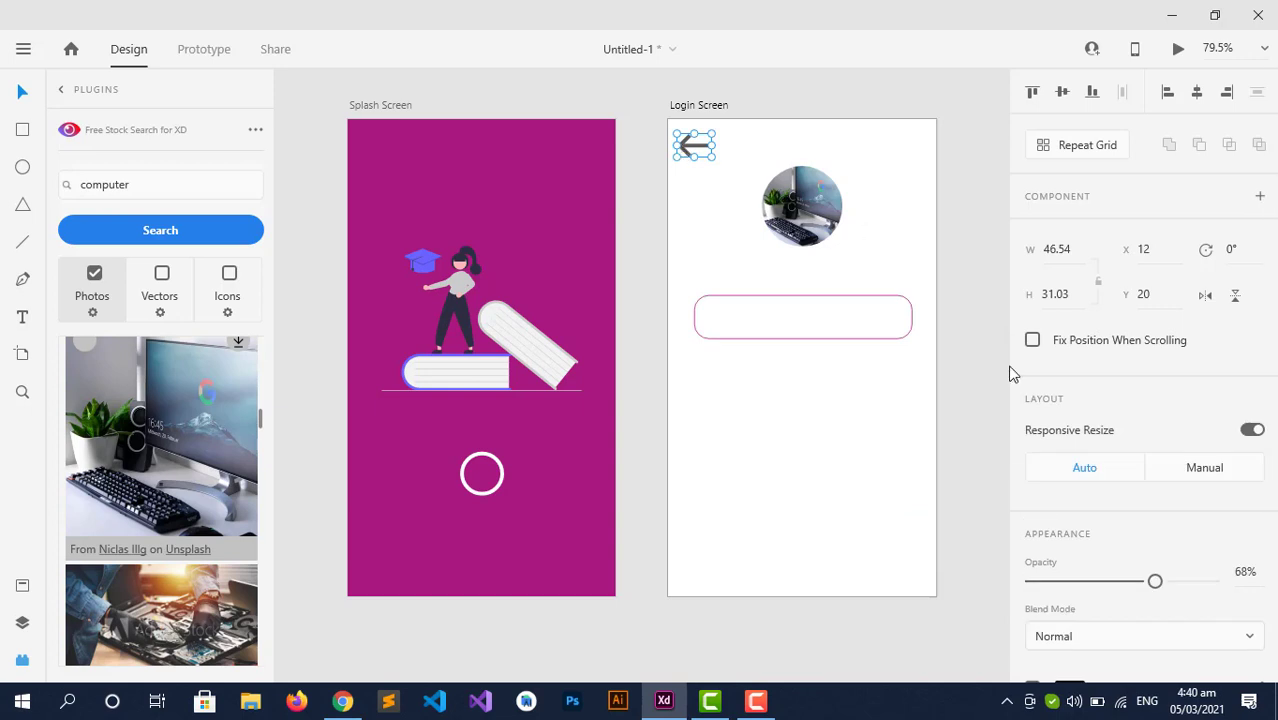
scroll(1016, 542, "down", 5)
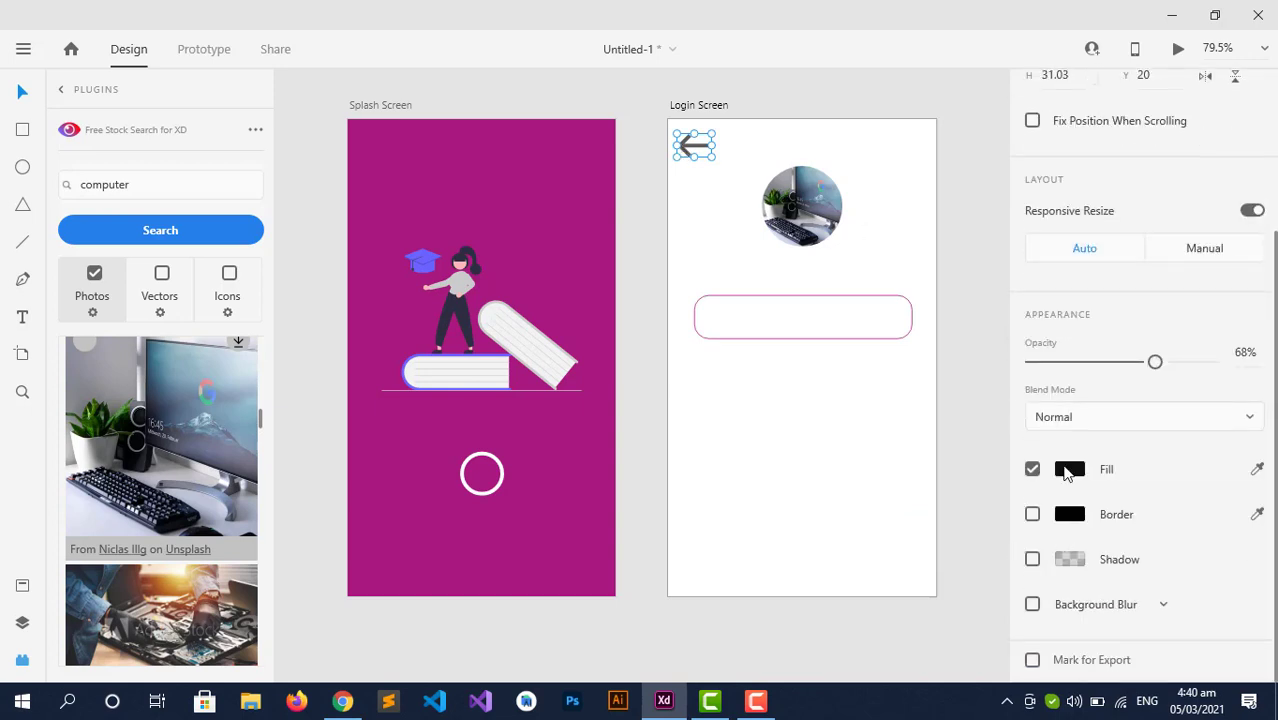
left_click(1068, 471)
left_click(834, 596)
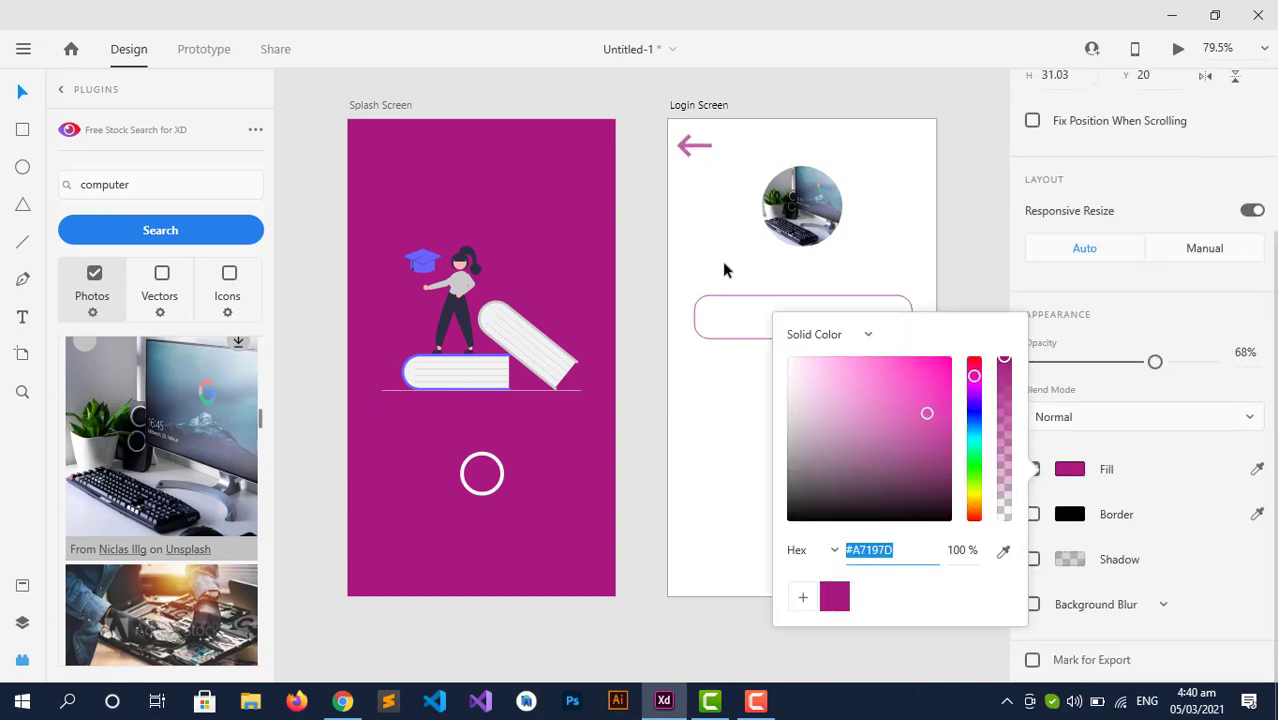
left_click(723, 240)
- Duplicate the rounded field twice below the original and fill the lowest copy with magenta #A7197D as the login button
left_click(765, 303)
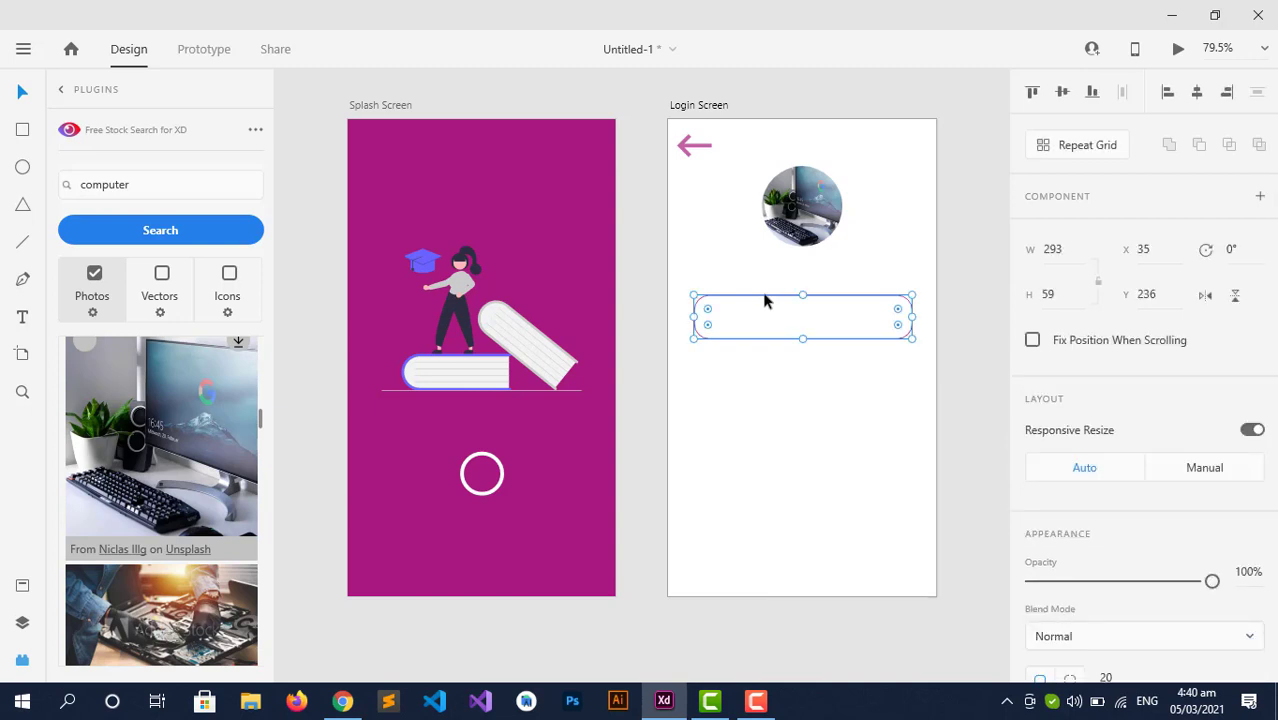
left_click_drag(766, 303, 770, 457)
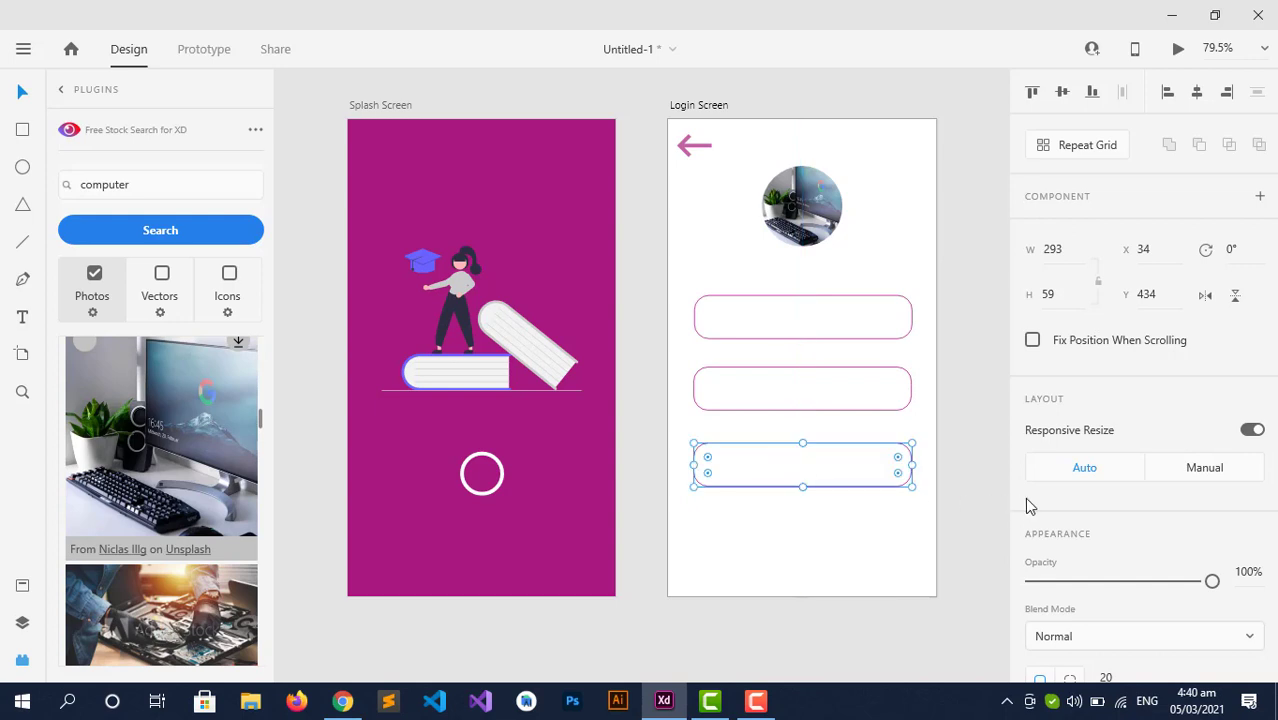
scroll(1074, 531, "down", 4)
left_click(1070, 460)
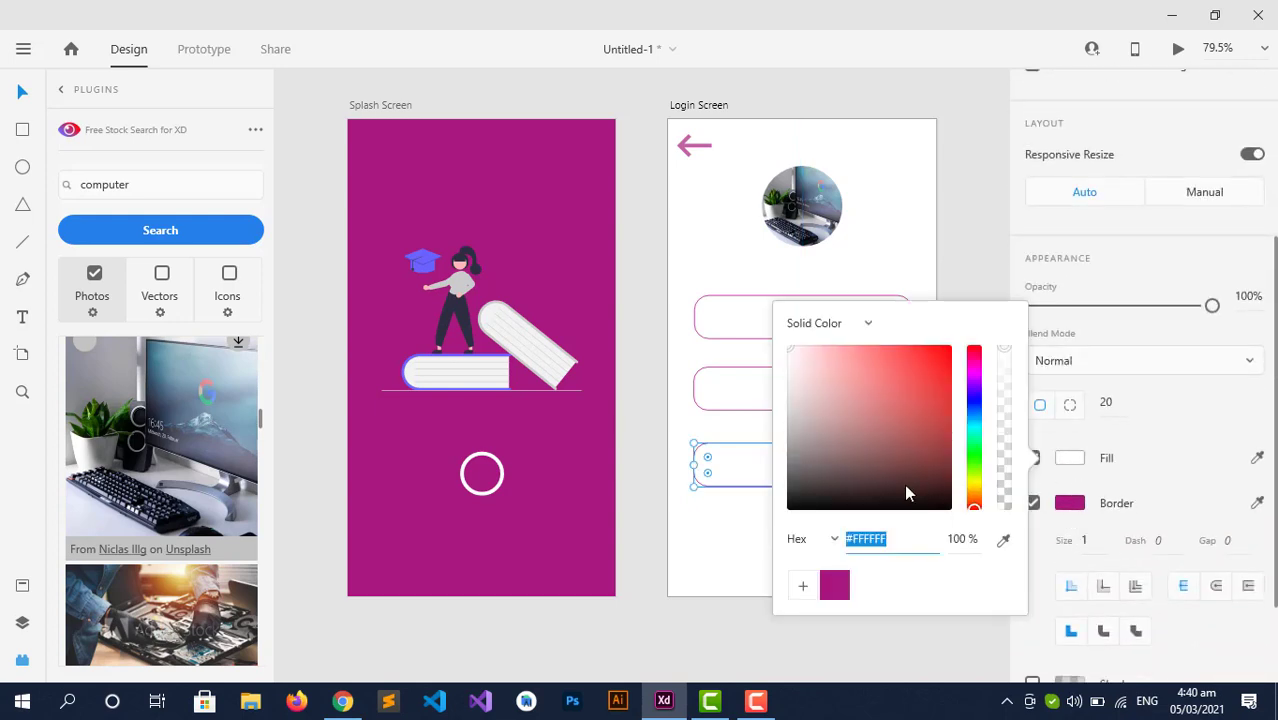
left_click(834, 586)
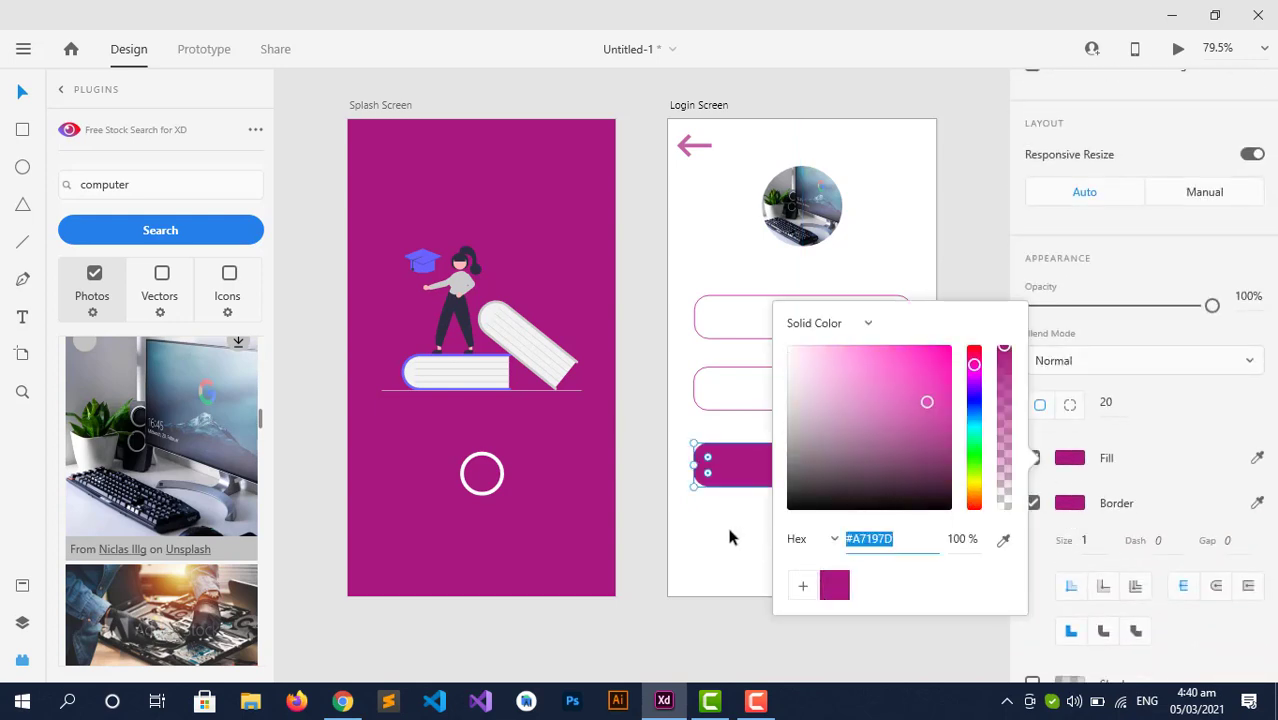
left_click(732, 532)
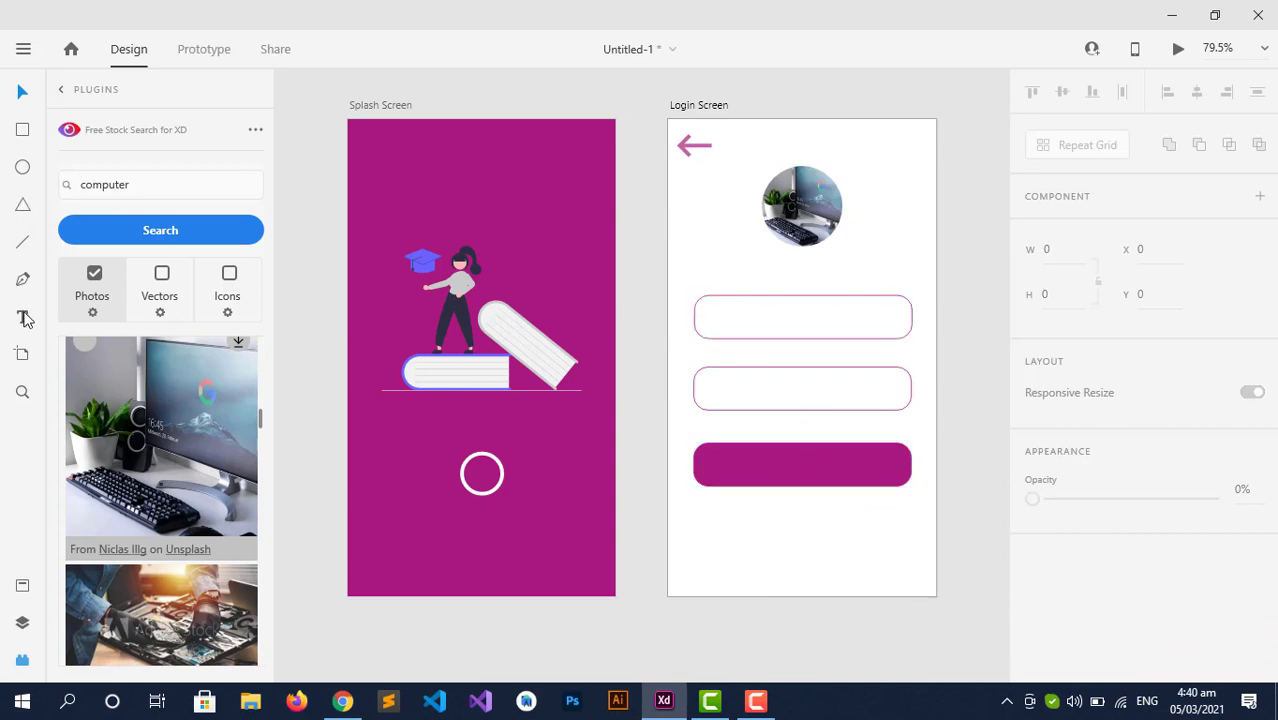
- Add the text "Username" inside the first rounded field
left_click(758, 314)
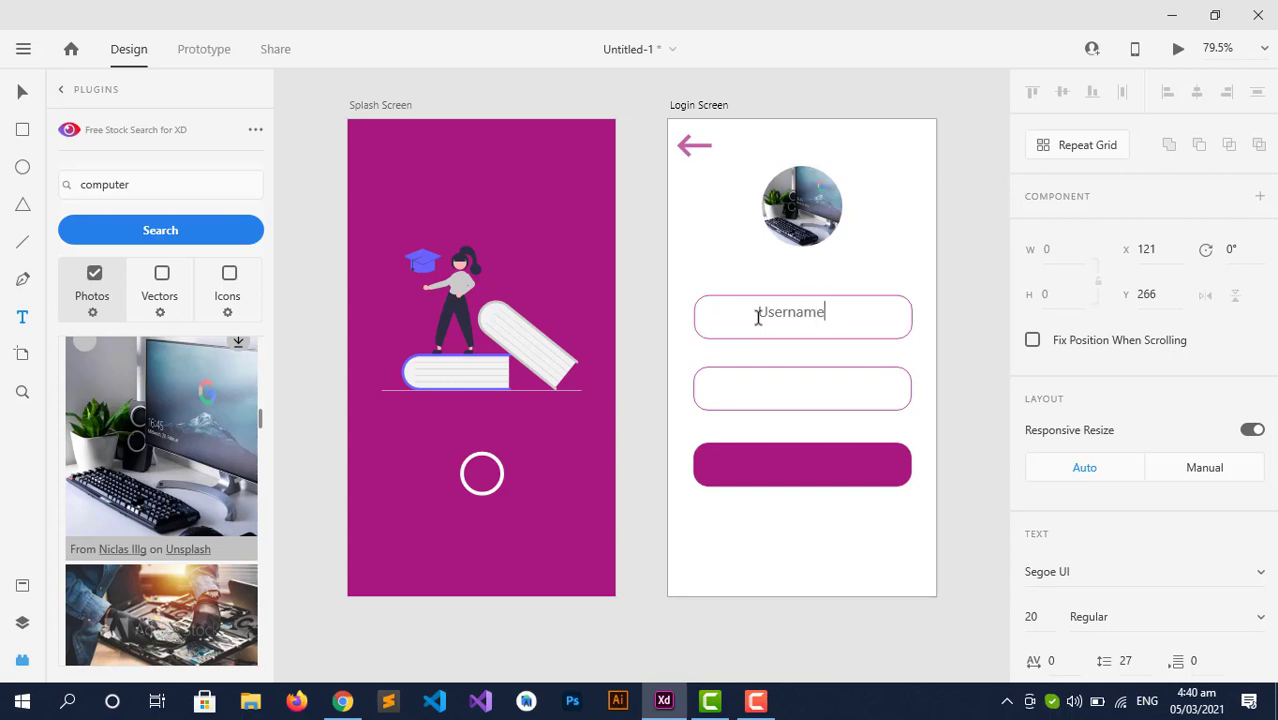
double_click(758, 316)
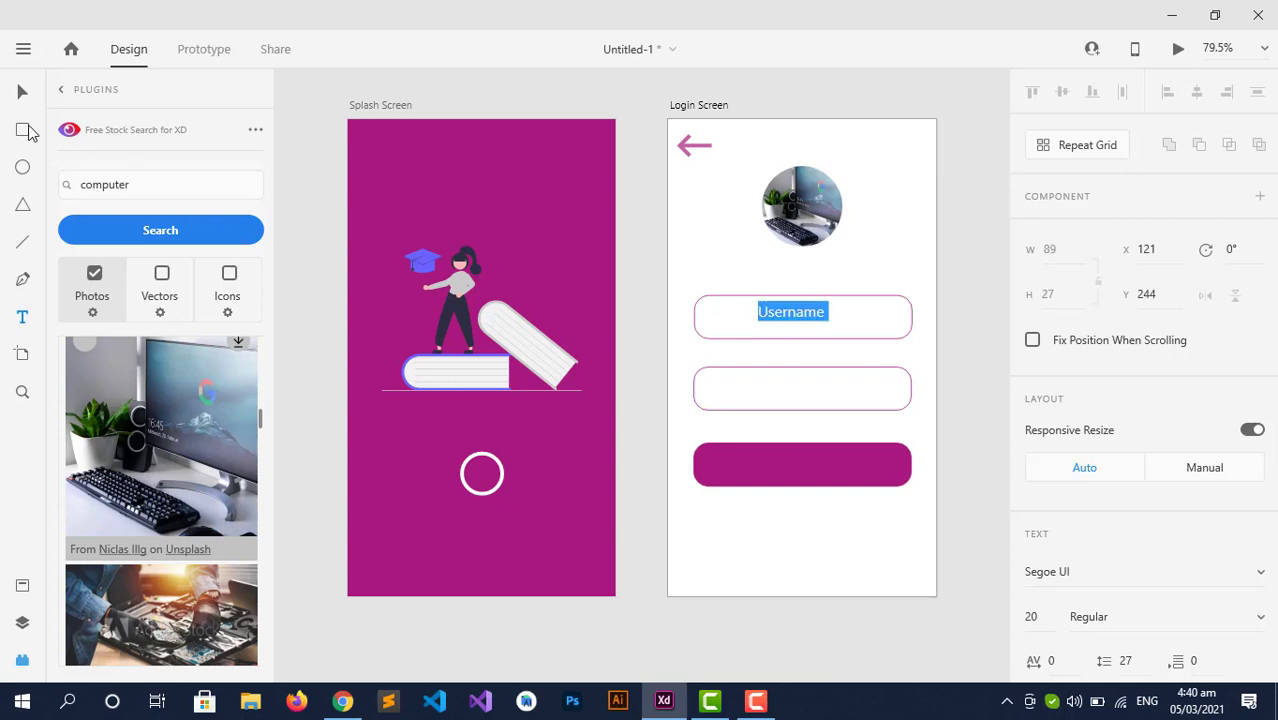
left_click(23, 95)
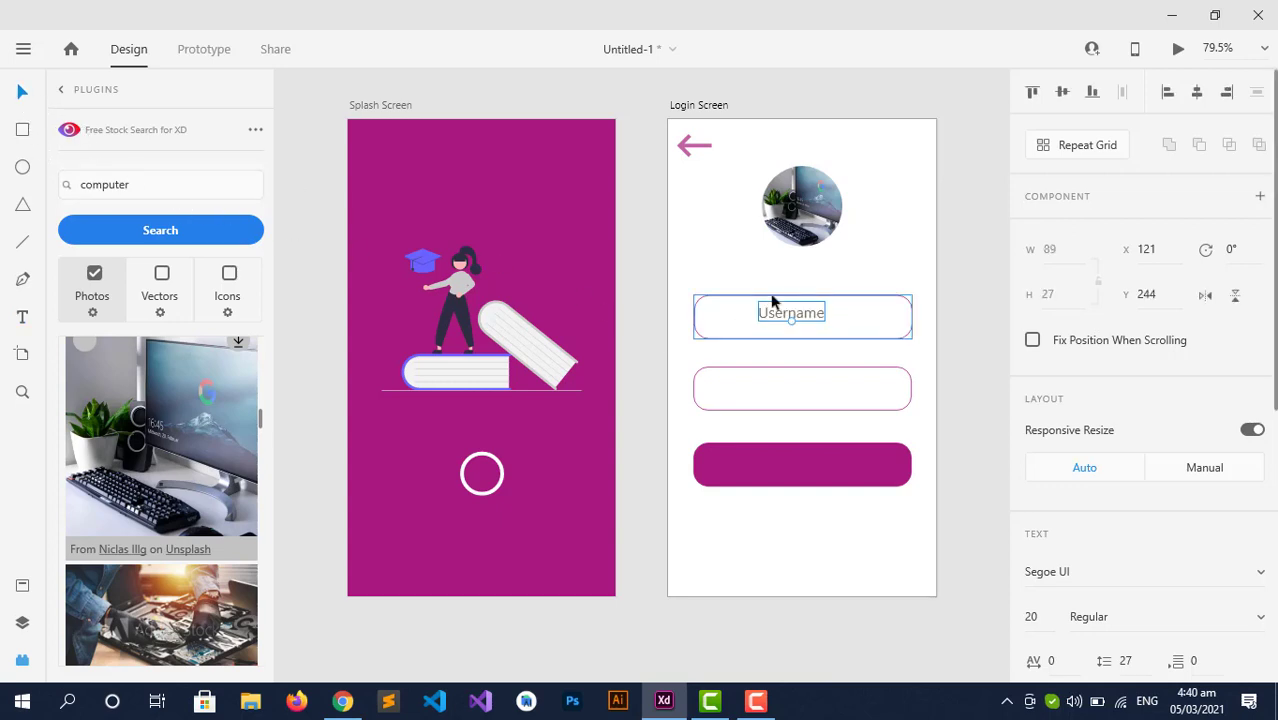
- Centre the Username label in its field, then copy it into the second field and change the copy to "Password"
left_click_drag(790, 316, 790, 396)
double_click(790, 396)
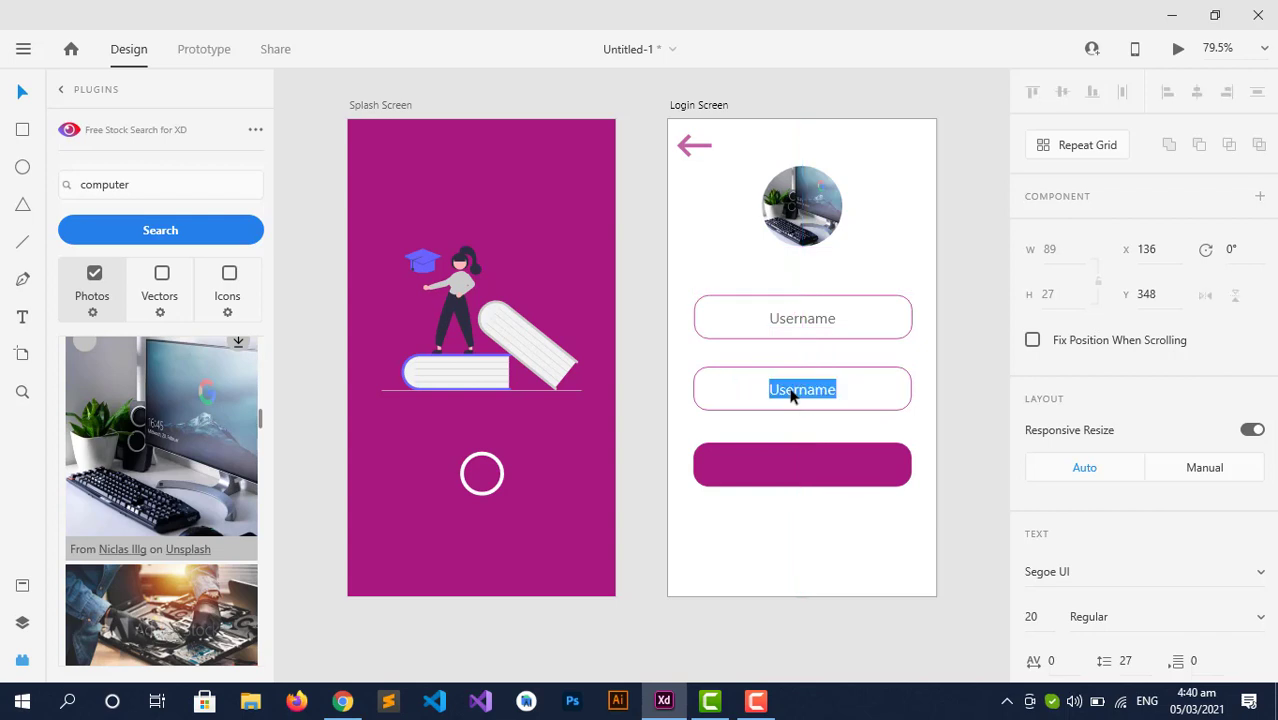
type("Password")
key("Escape")
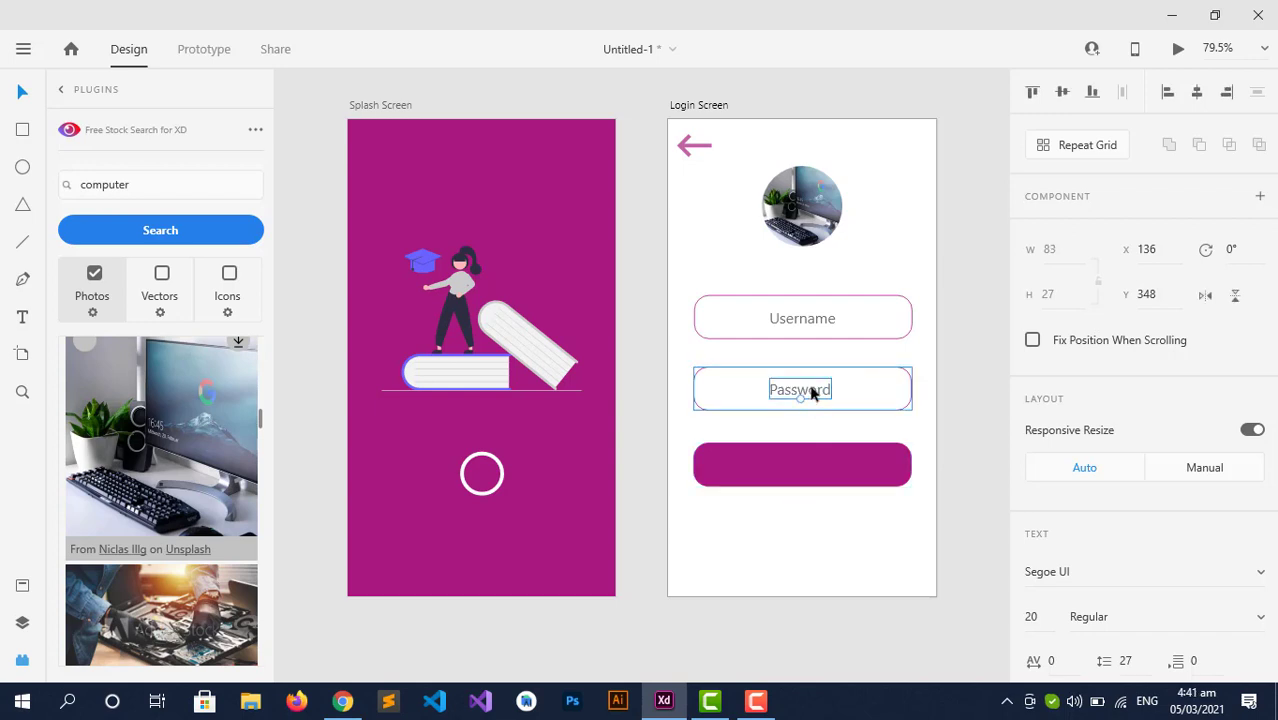
- Copy the Password label onto the magenta button, change the text to "Login" and centre it at about X 153, Y 450
left_click_drag(812, 392, 809, 465)
double_click(811, 472)
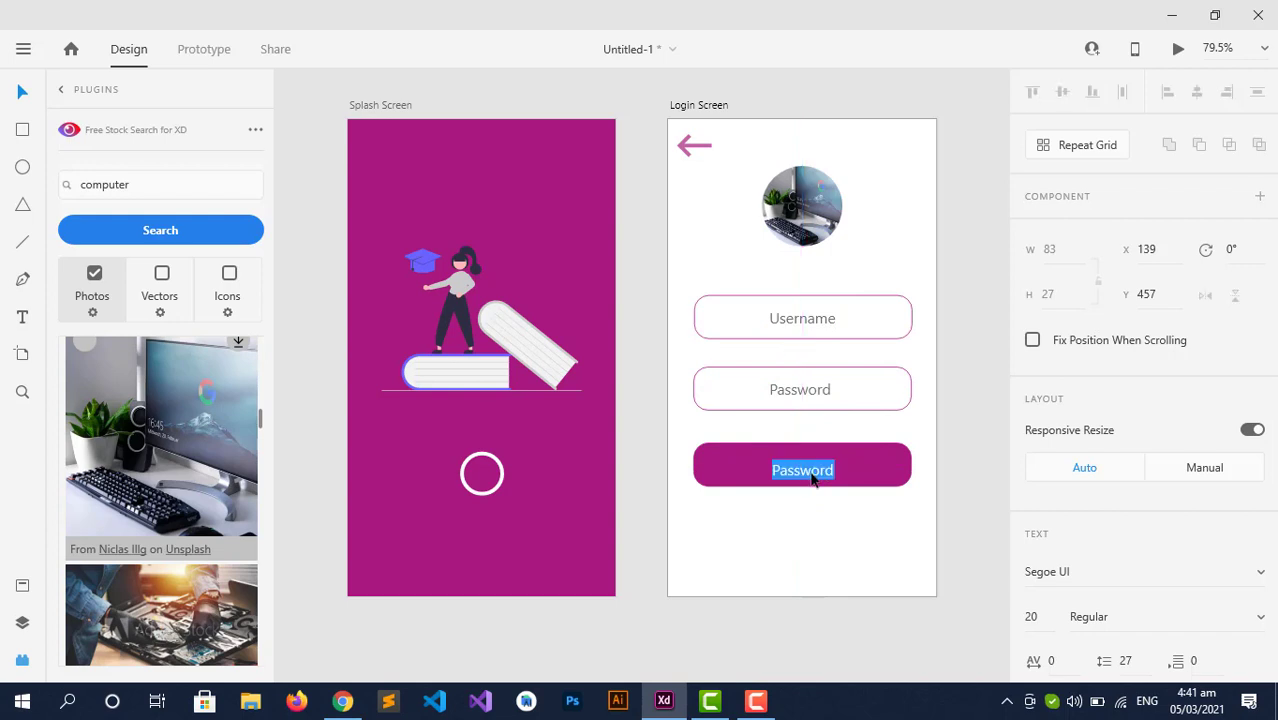
key("BackSpace")
key("Escape")
left_click_drag(795, 470, 808, 475)
- Set the Login label's fill colour to white #FFFFFF
scroll(1084, 614, "down", 5)
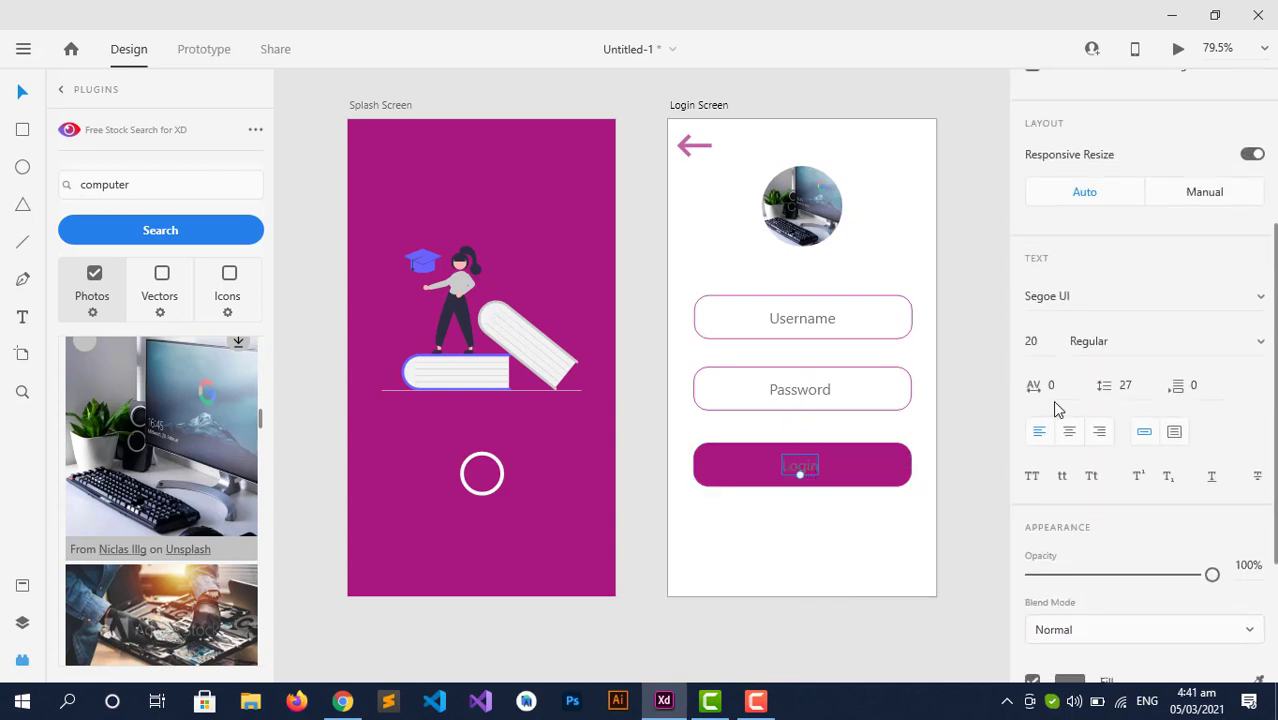
scroll(1055, 440, "down", 3)
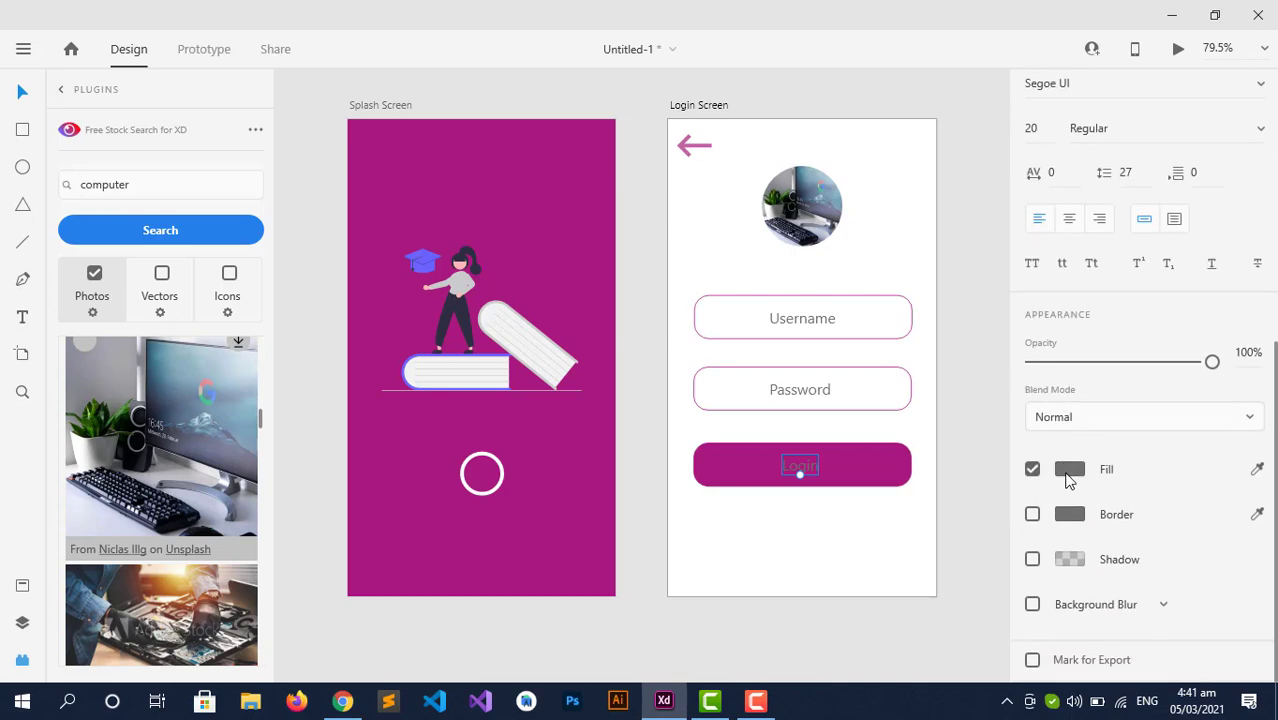
left_click(1068, 470)
left_click_drag(877, 413, 775, 338)
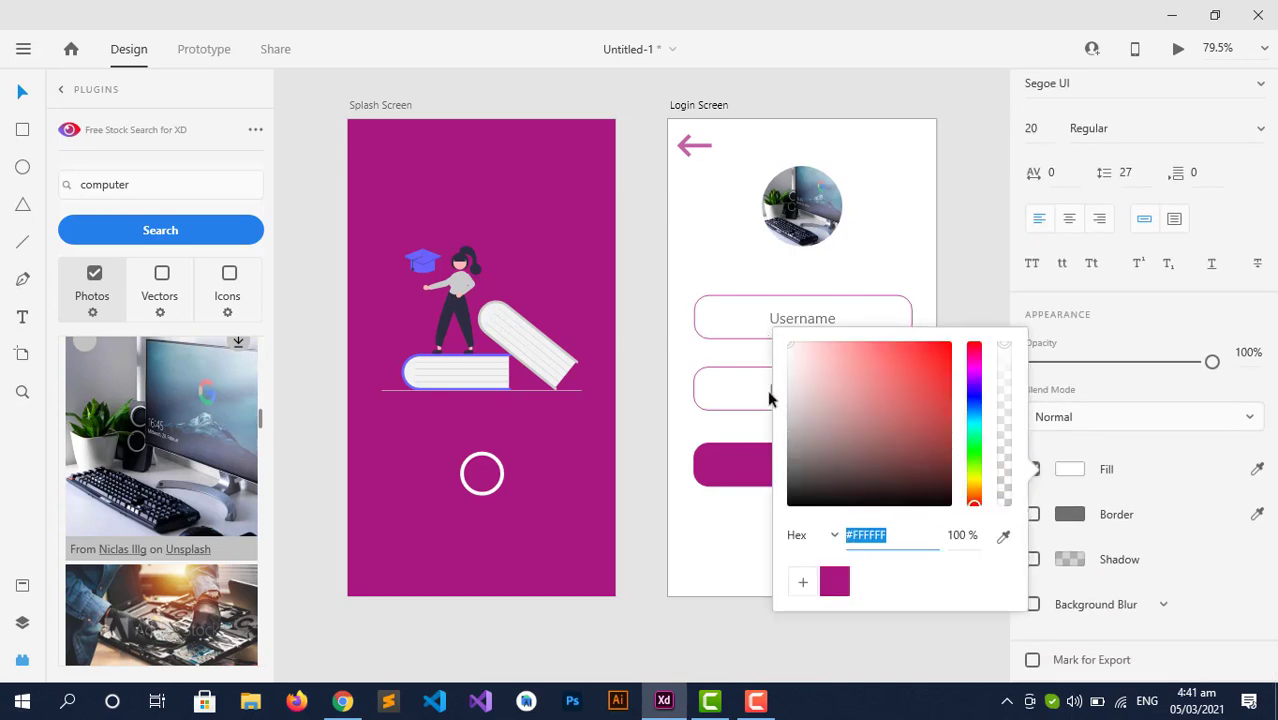
left_click(719, 529)
- Change the font of the Login label on the magenta button to Poppins
left_click(799, 466)
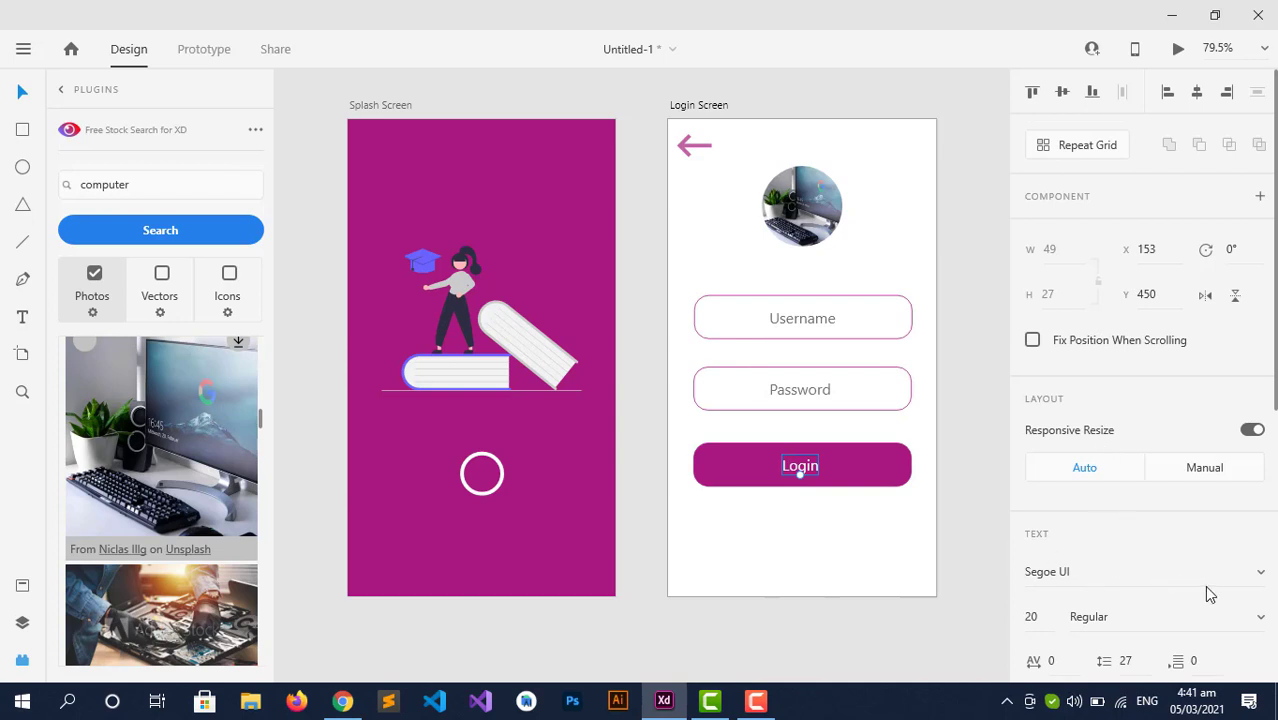
left_click(1258, 574)
scroll(1107, 534, "down", 2)
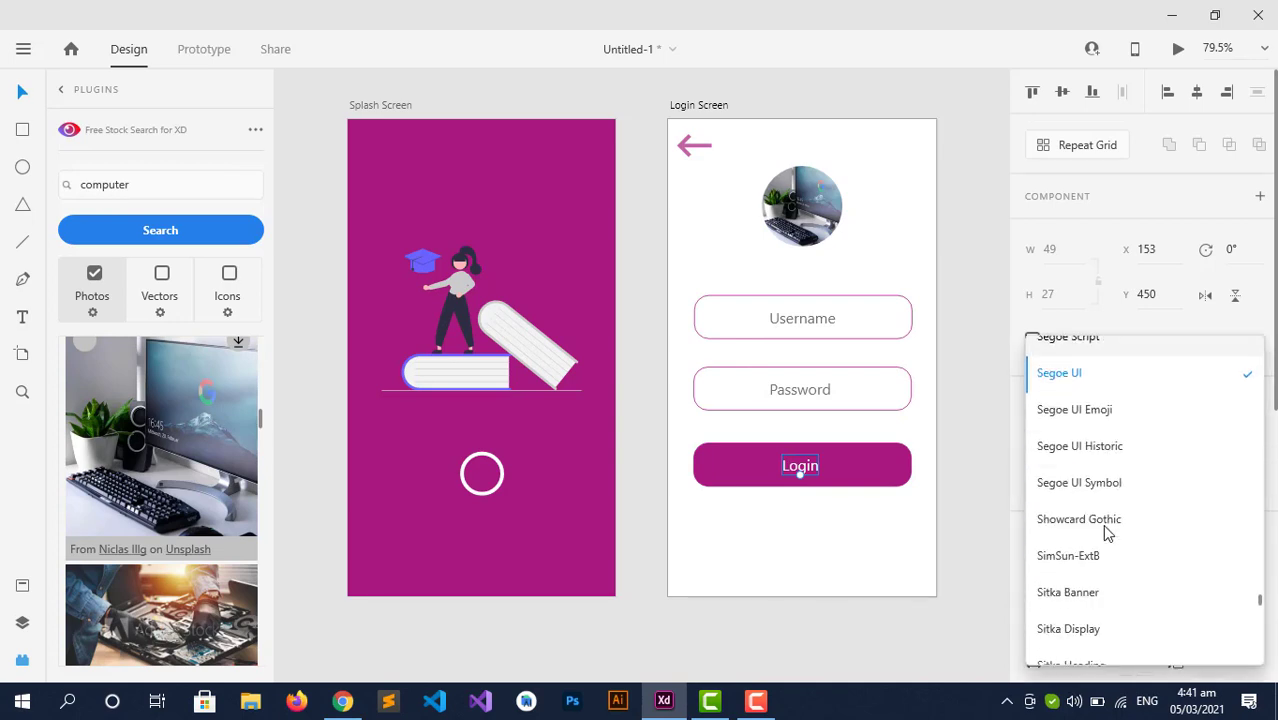
scroll(1104, 530, "down", 9)
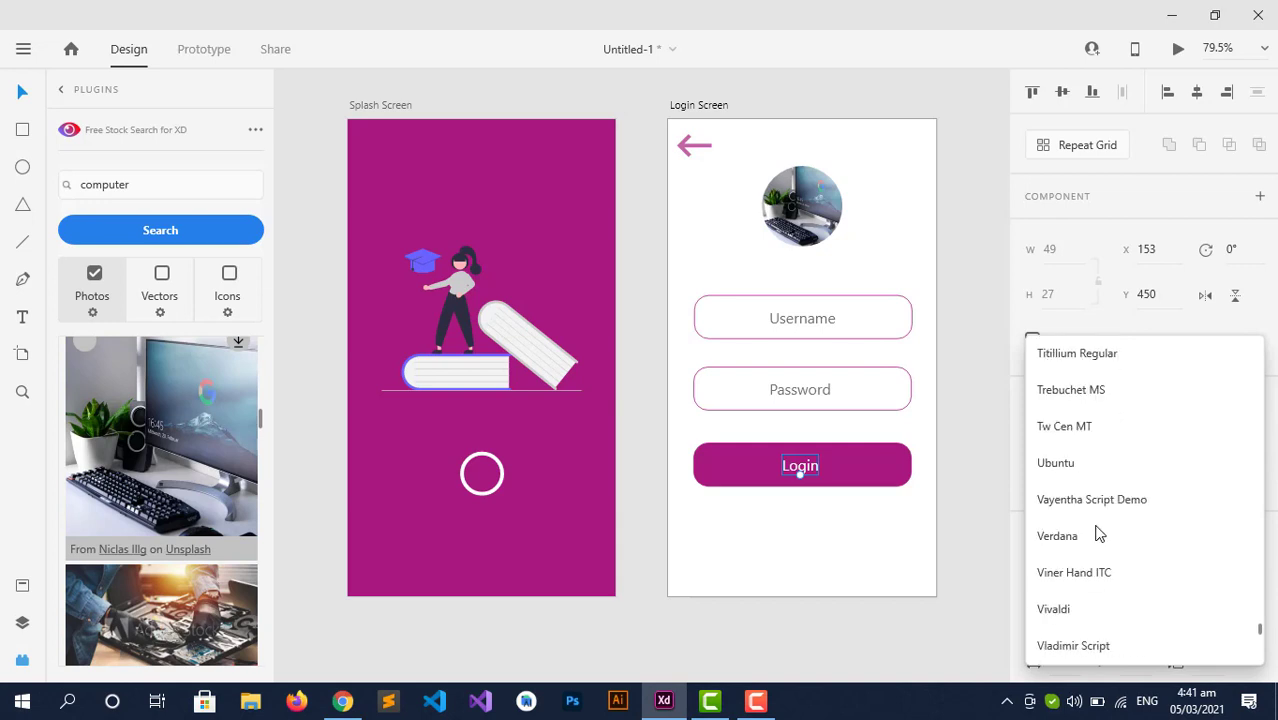
scroll(1099, 535, "down", 10)
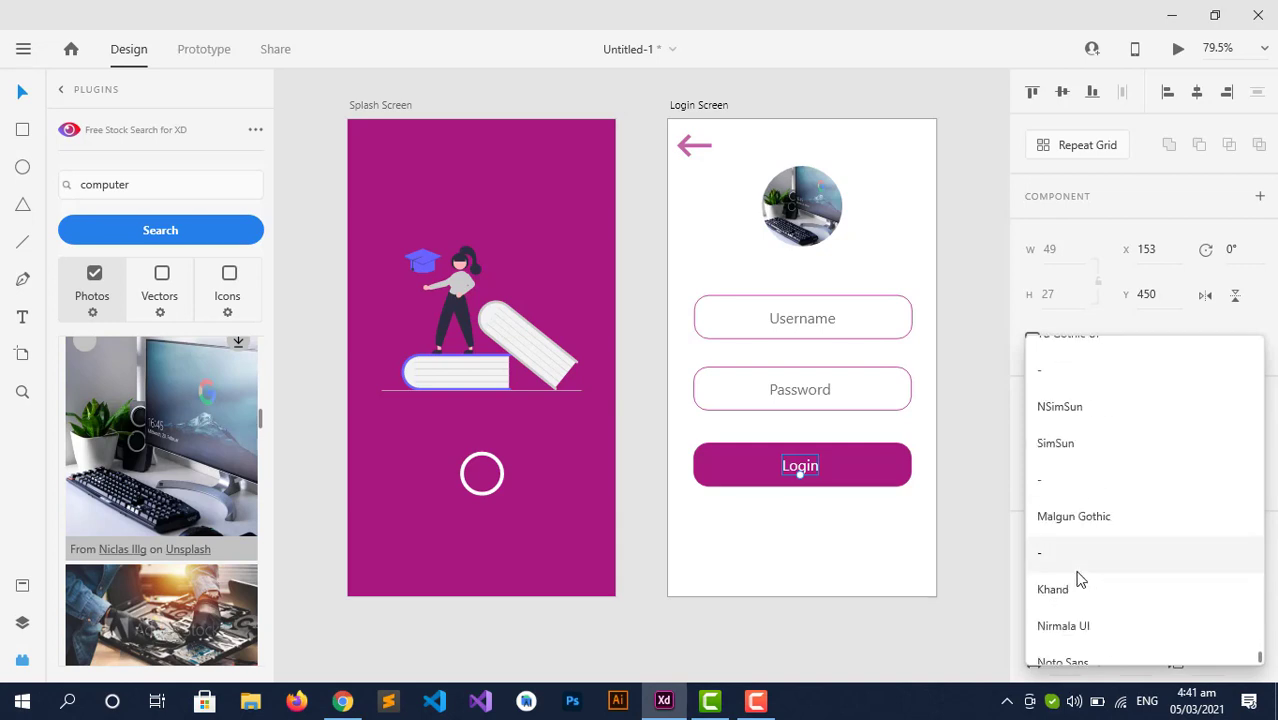
scroll(1080, 580, "down", 1)
left_click(1060, 646)
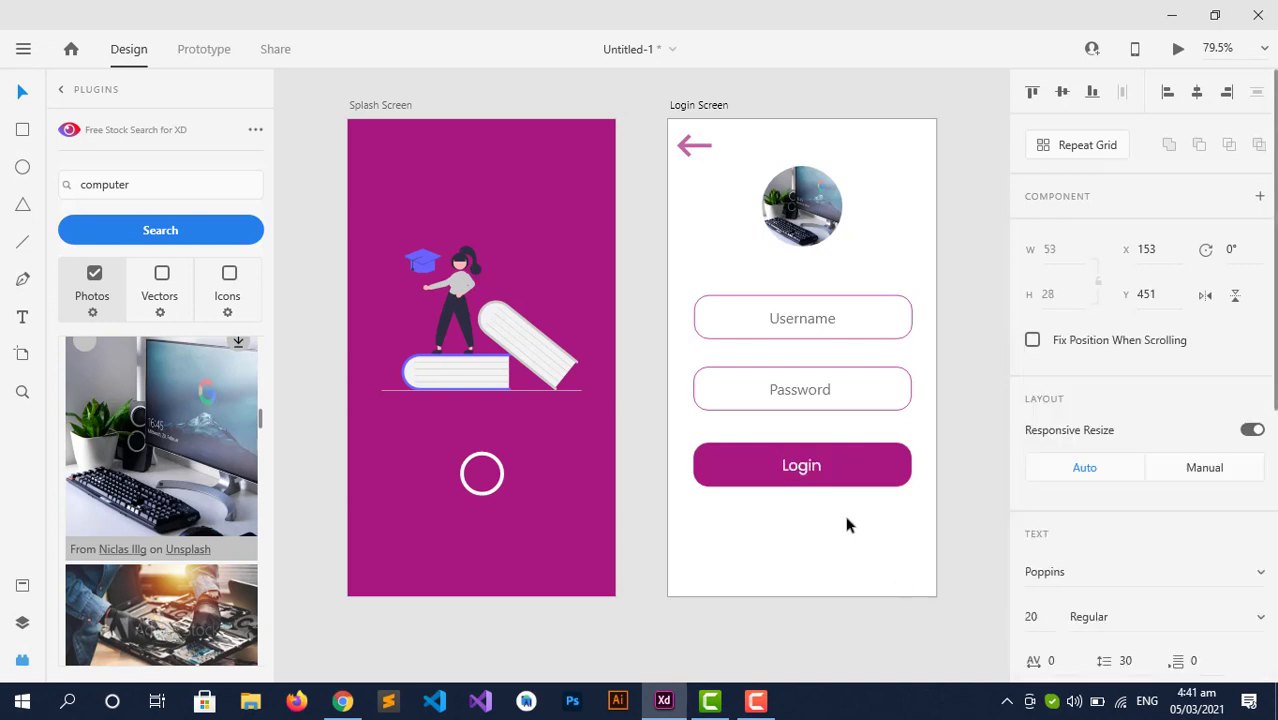
- Set the font of the Password label in the second field to Poppins
left_click(800, 389)
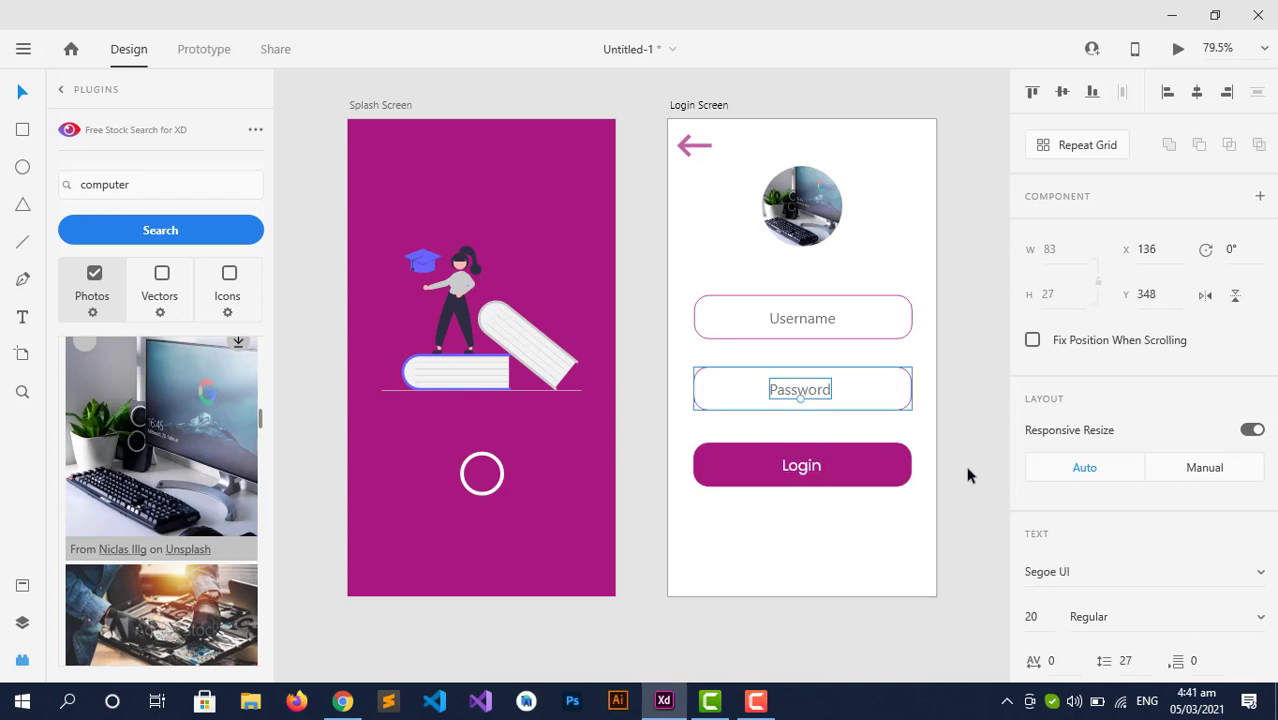
left_click(1153, 578)
type("Poppins")
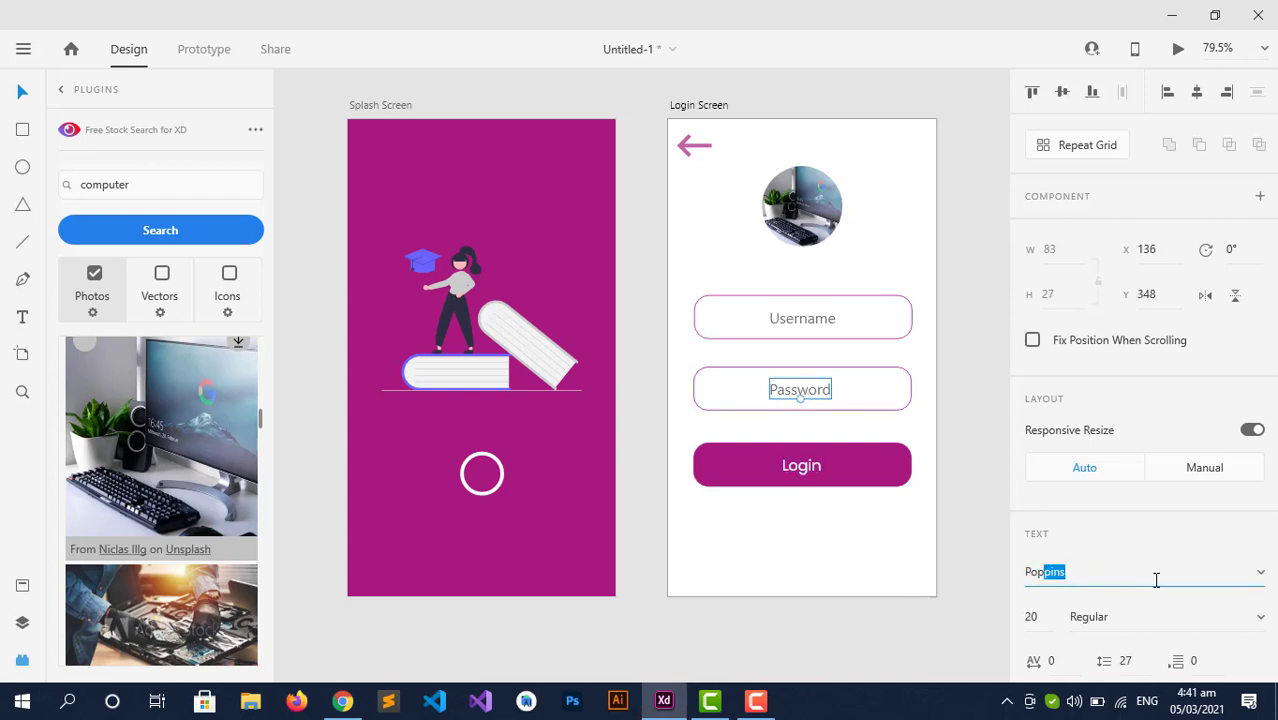
key("Return")
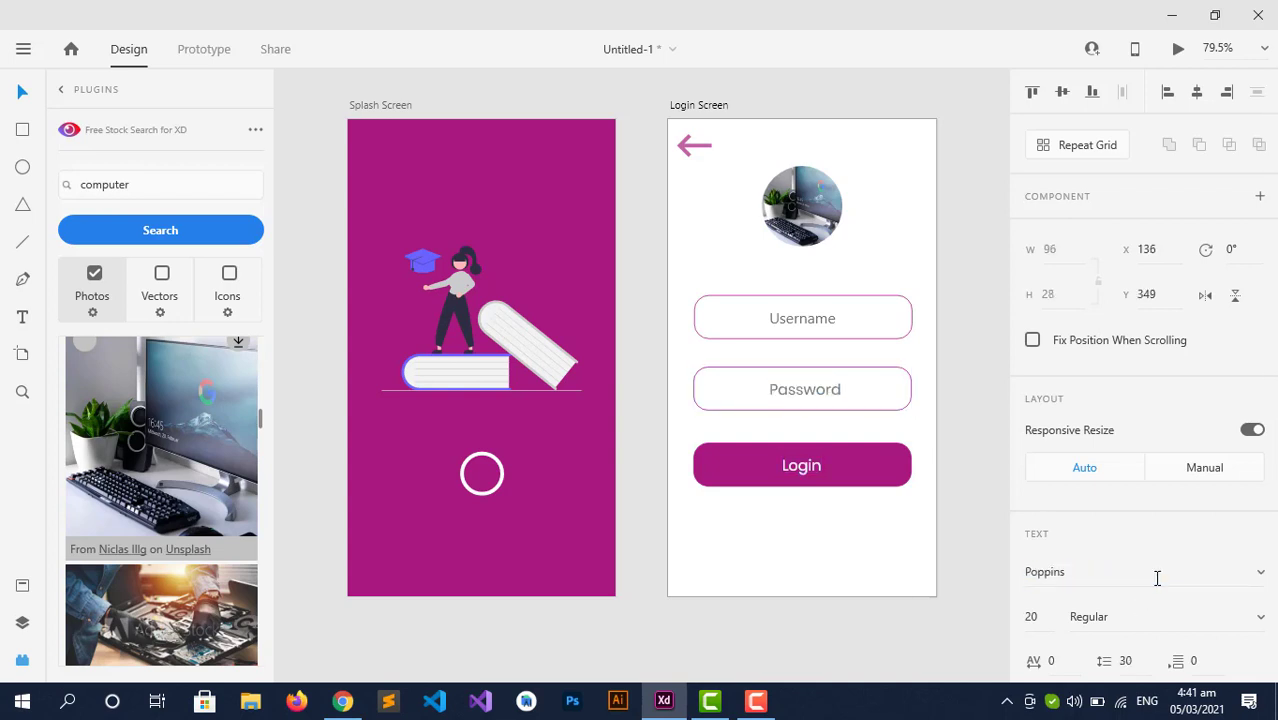
- Set the font of the Username label in the first field to Poppins
left_click(812, 326)
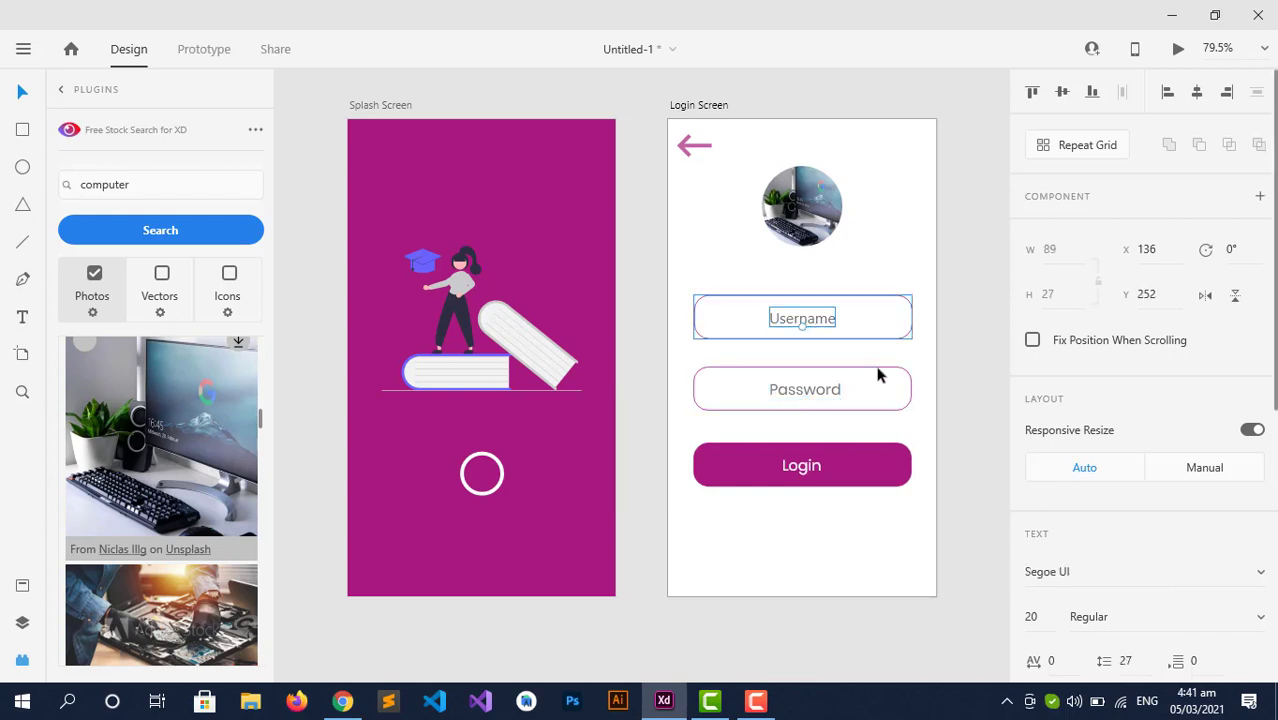
left_click(1096, 569)
left_click(1096, 569)
key("ctrl+a")
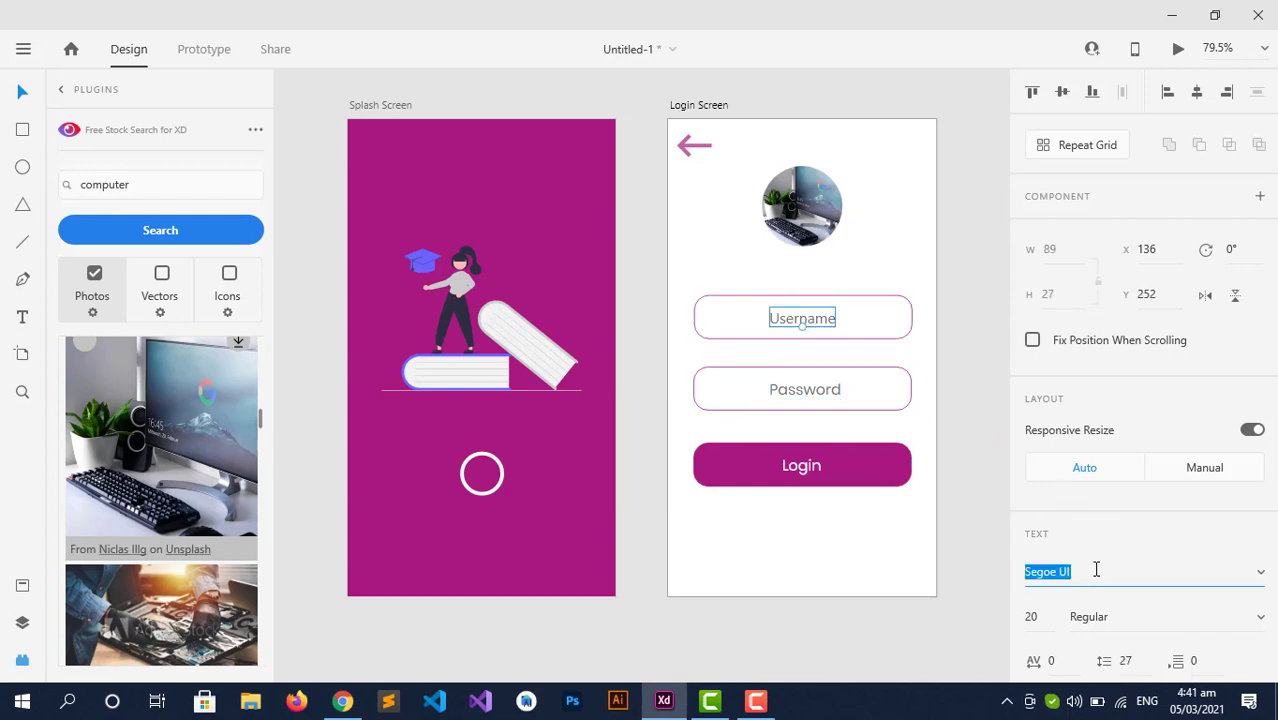
type("Poppins")
key("Return")
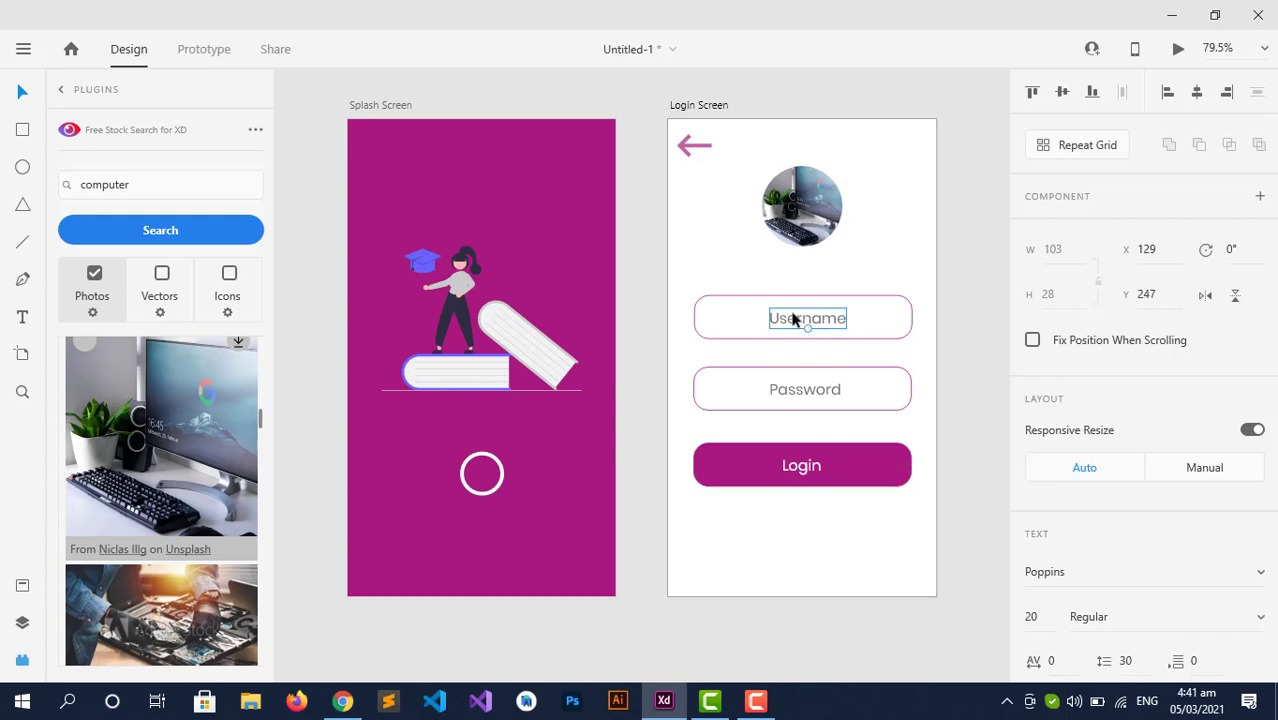
- Re-centre the Username, Password and Login labels in their shapes, and align the two field outlines with the login button at X 34
left_click_drag(791, 316, 791, 319)
left_click_drag(782, 392, 788, 390)
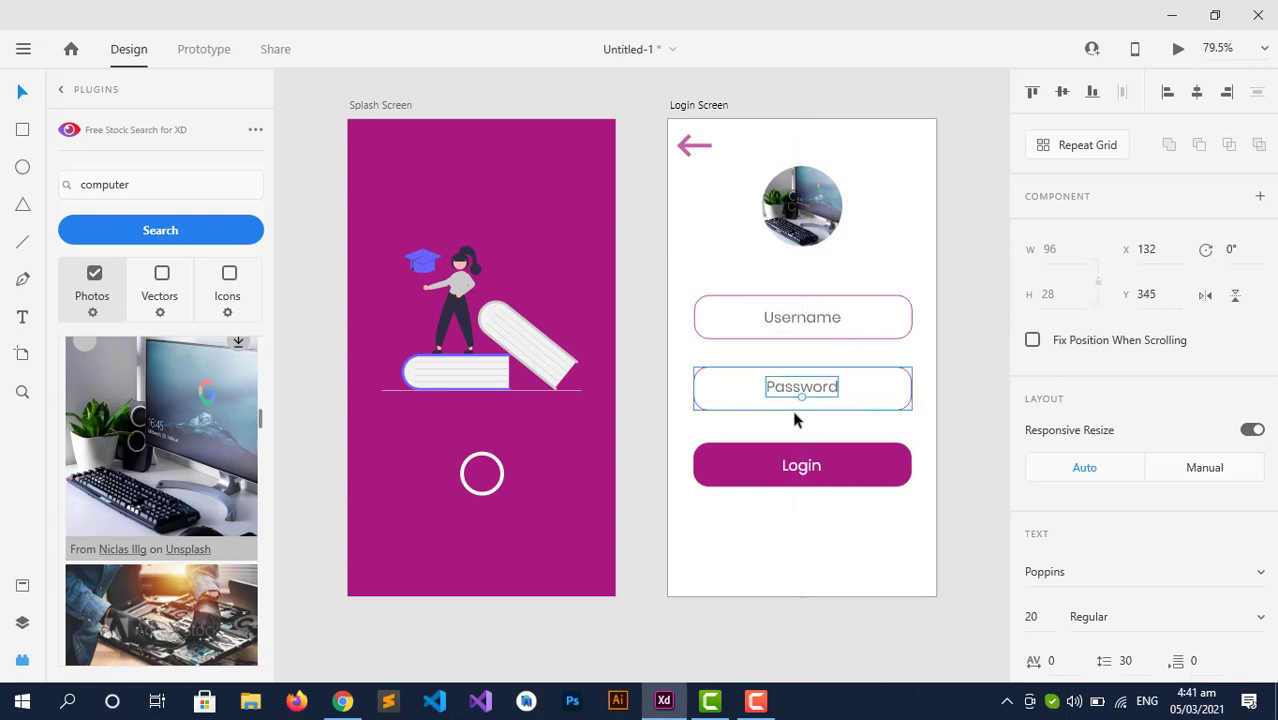
left_click_drag(799, 471, 801, 470)
left_click(810, 555)
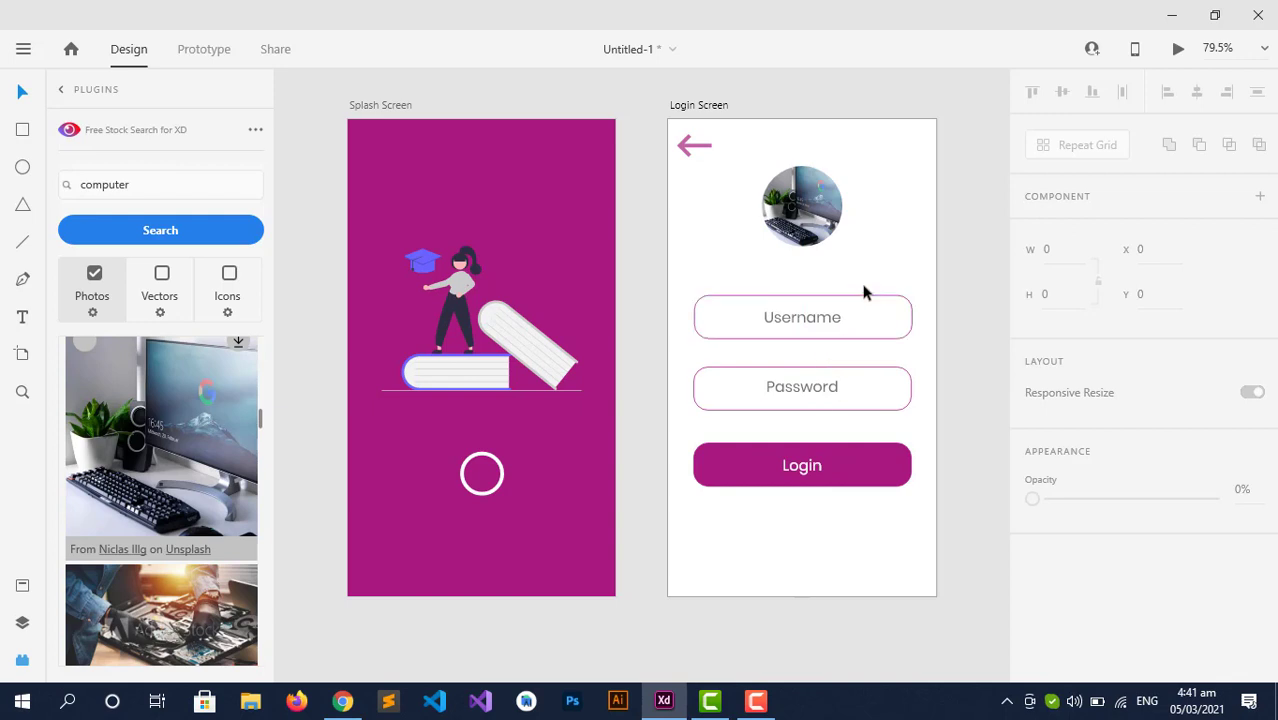
left_click_drag(691, 288, 713, 497)
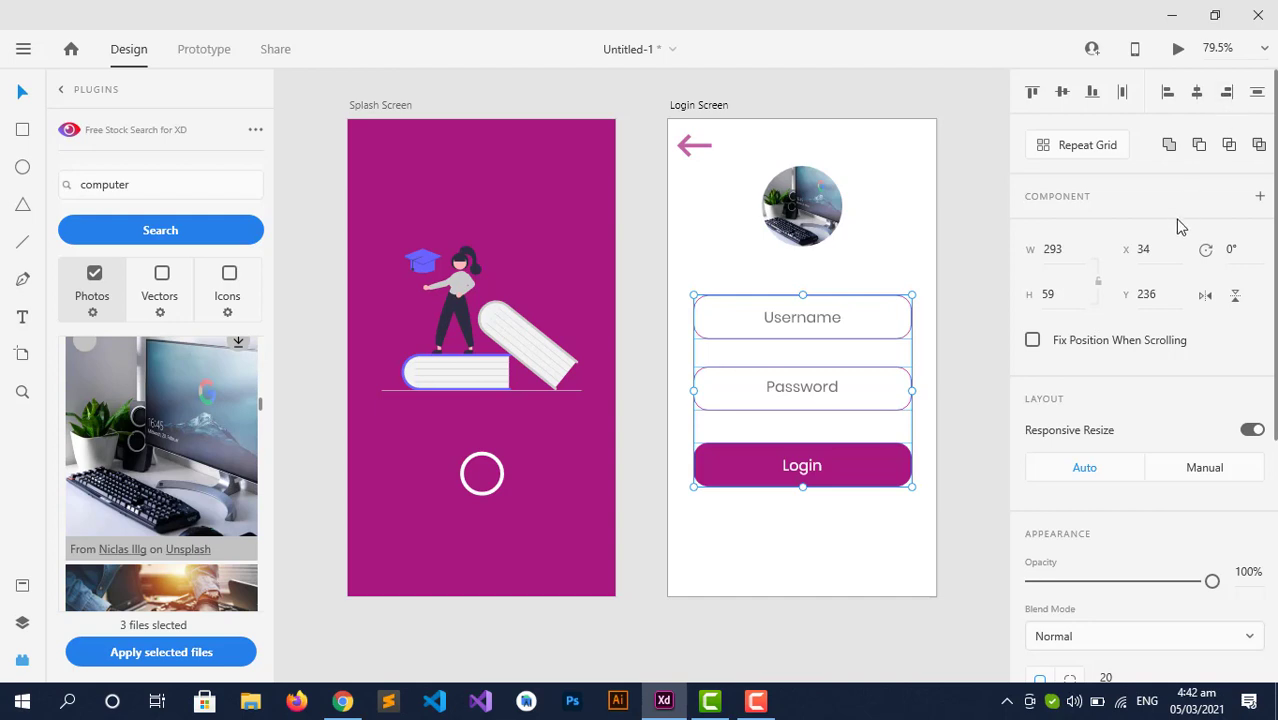
left_click(818, 545)
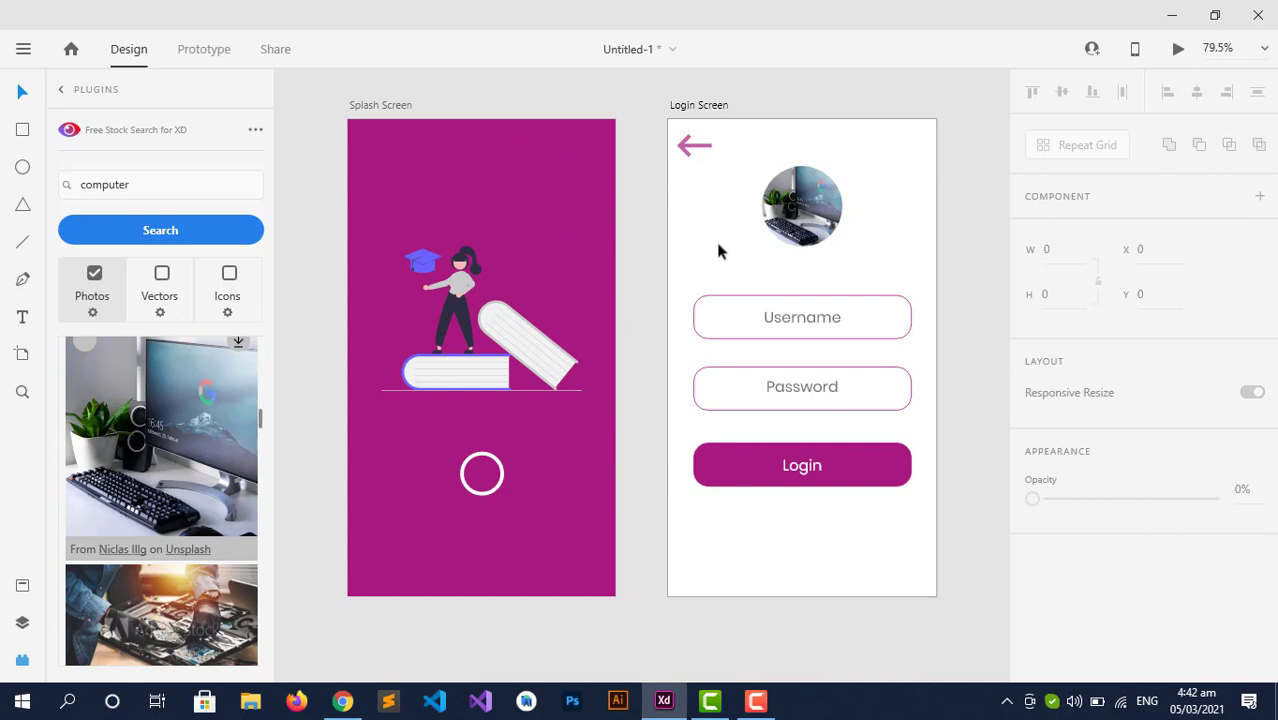
- Return to the list of installed plugins and look through it
left_click(66, 92)
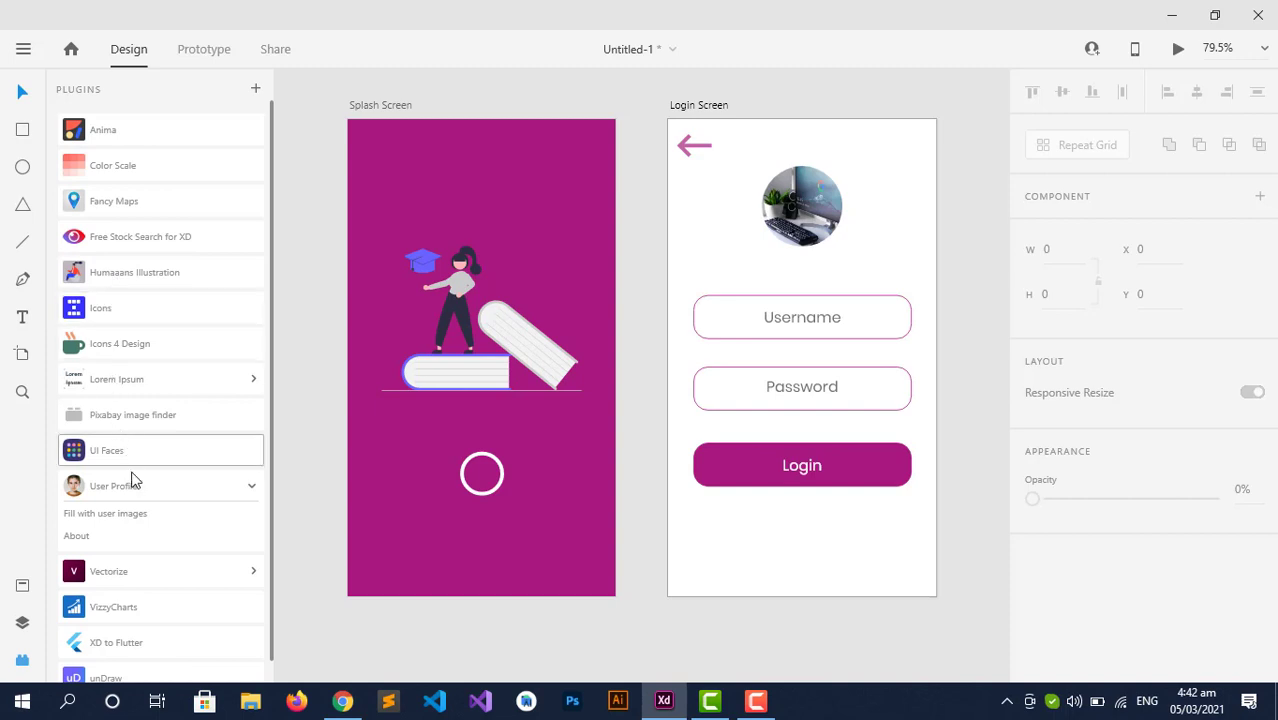
scroll(135, 526, "down", 1)
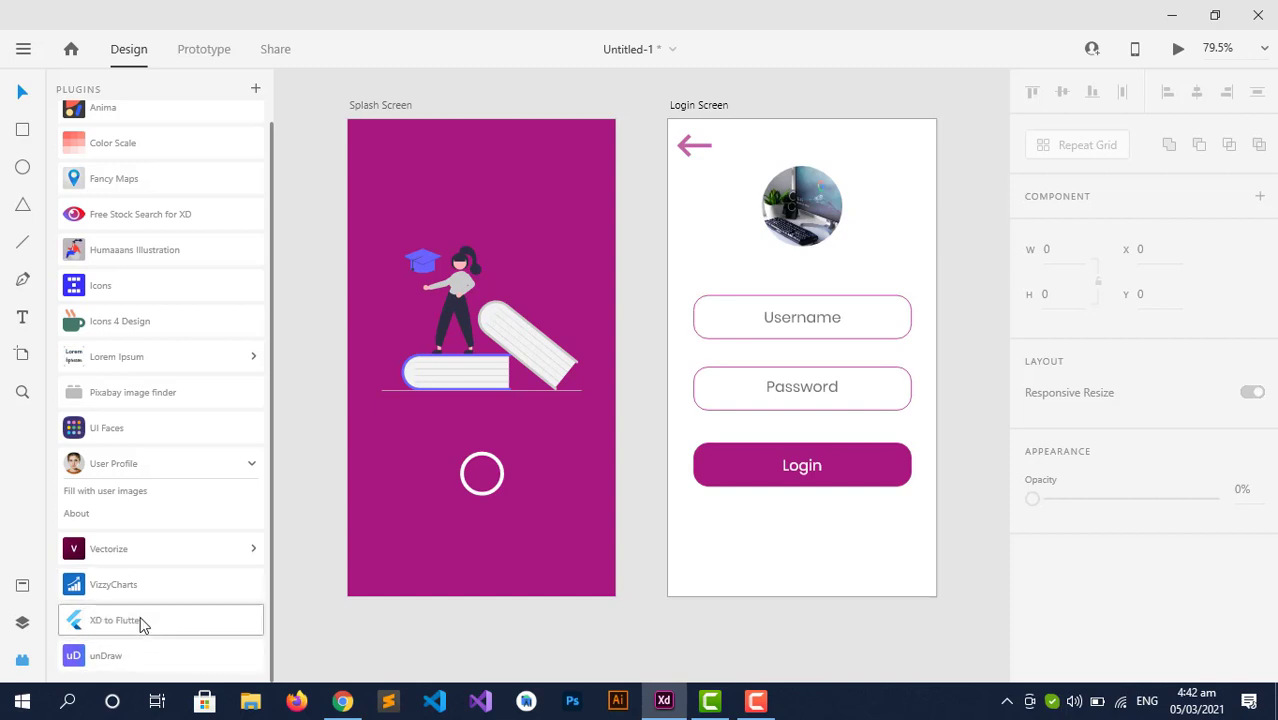
scroll(168, 392, "up", 1)
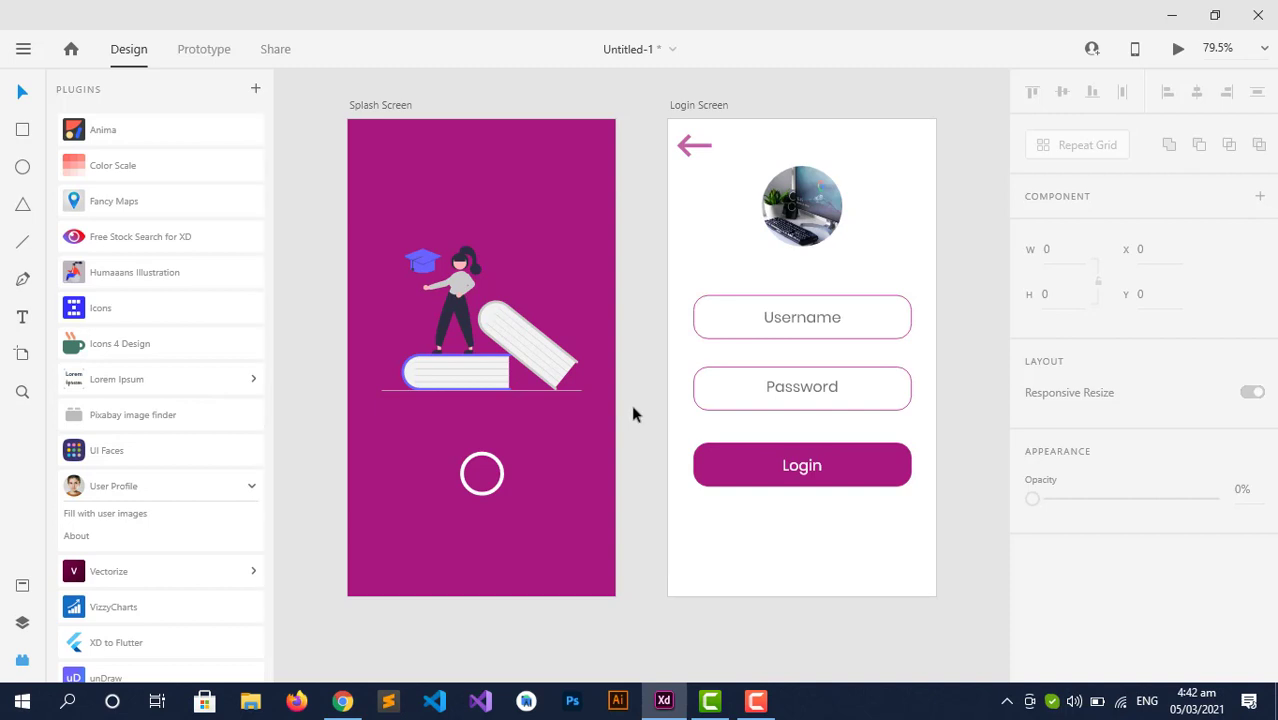
- Preview the Splash Screen artboard, then close the preview
left_click(579, 236)
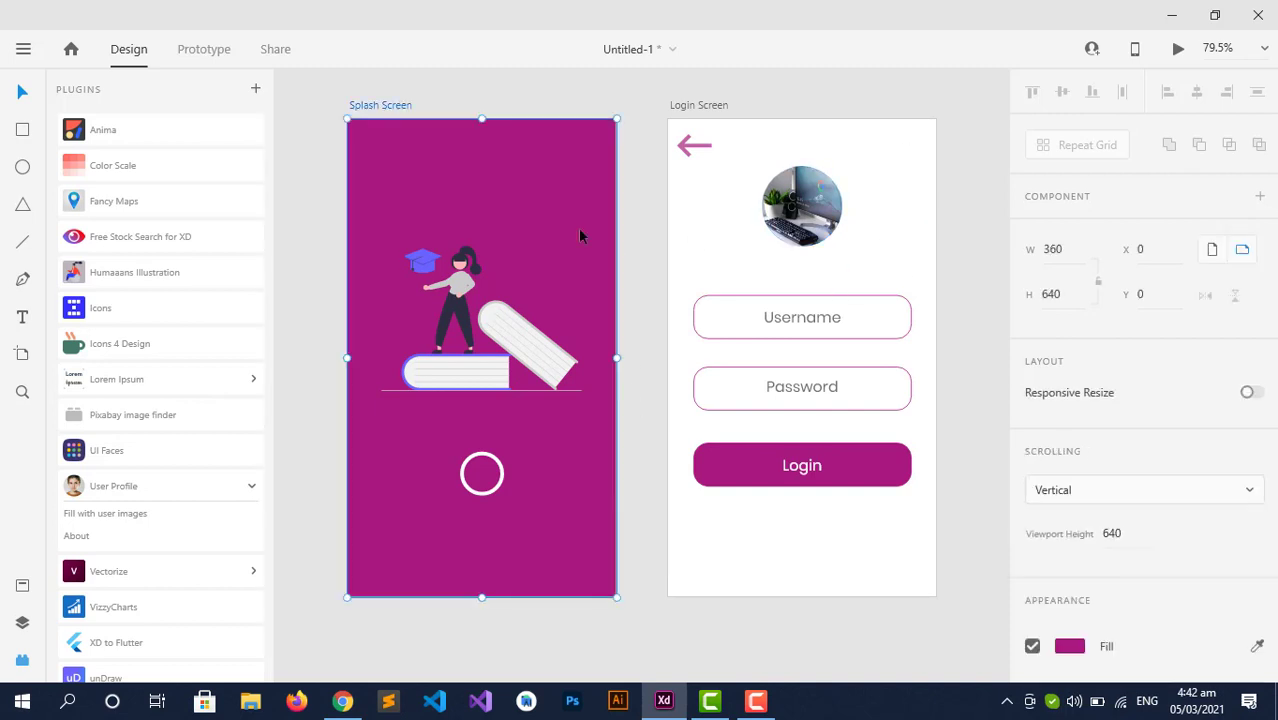
left_click(1179, 50)
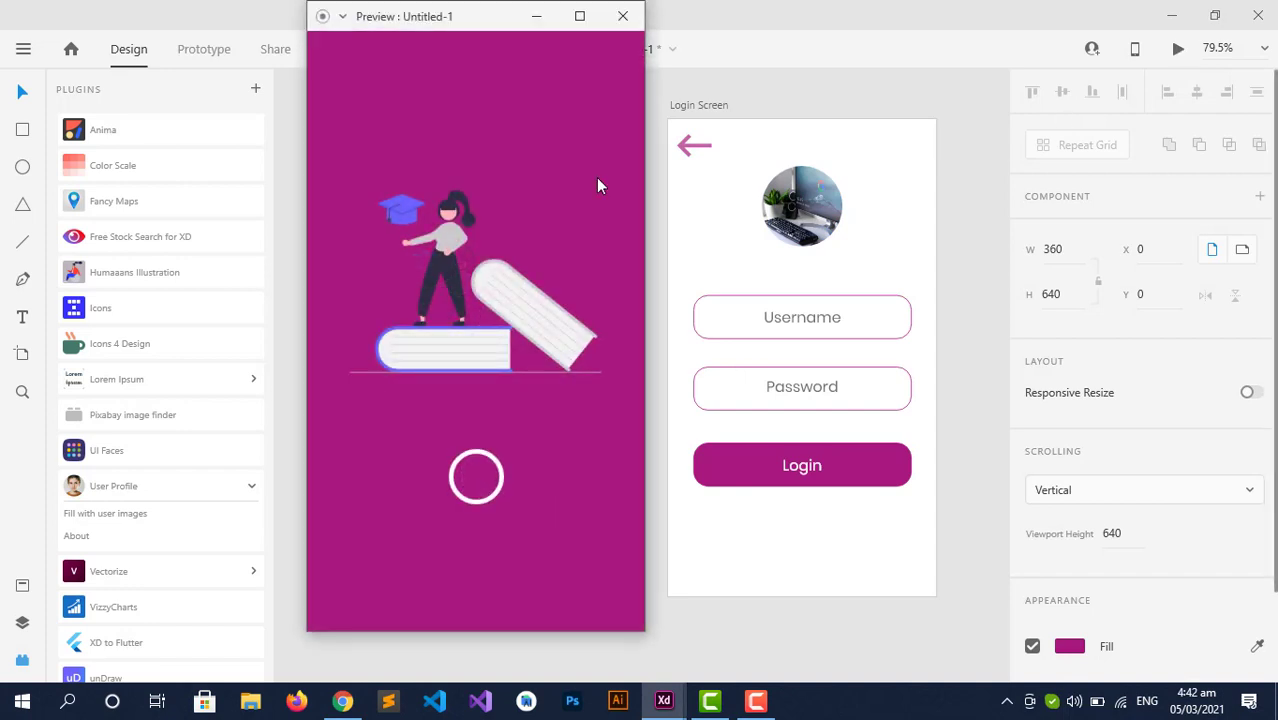
left_click(623, 16)
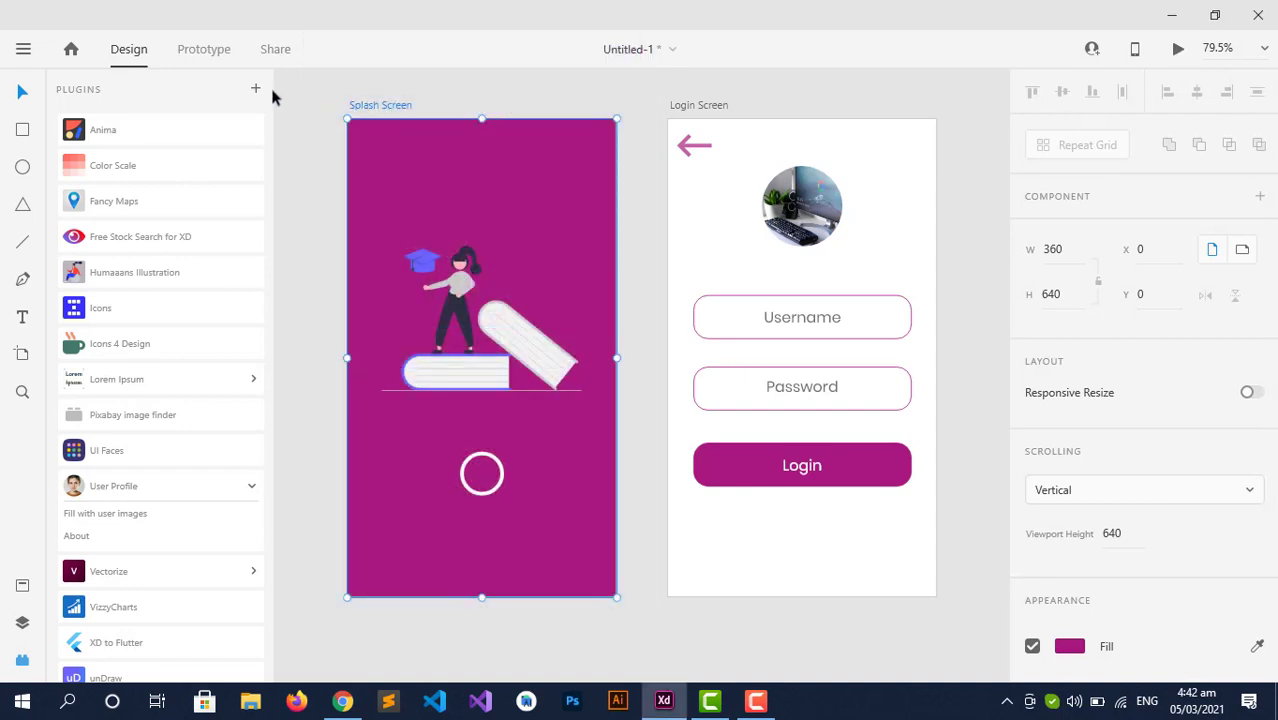
- Link the Splash Screen artboard to the Login Screen with a Tap transition in Prototype mode
left_click(189, 55)
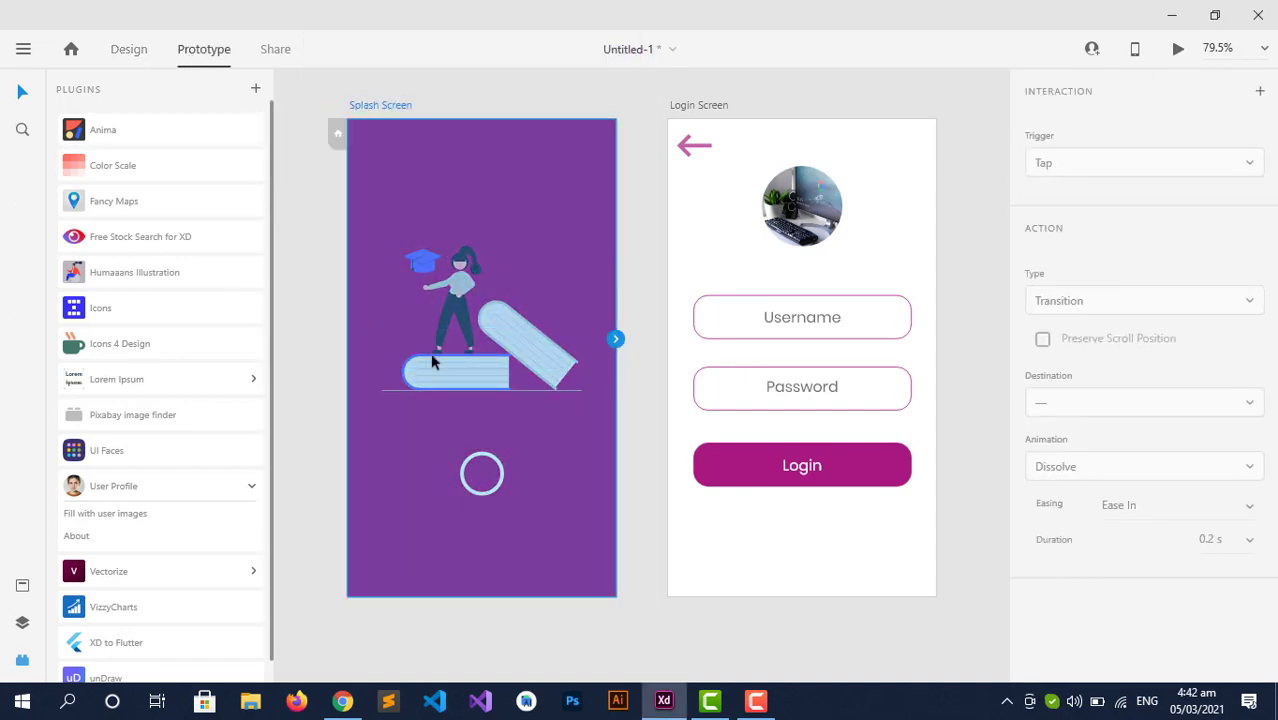
left_click_drag(617, 341, 672, 338)
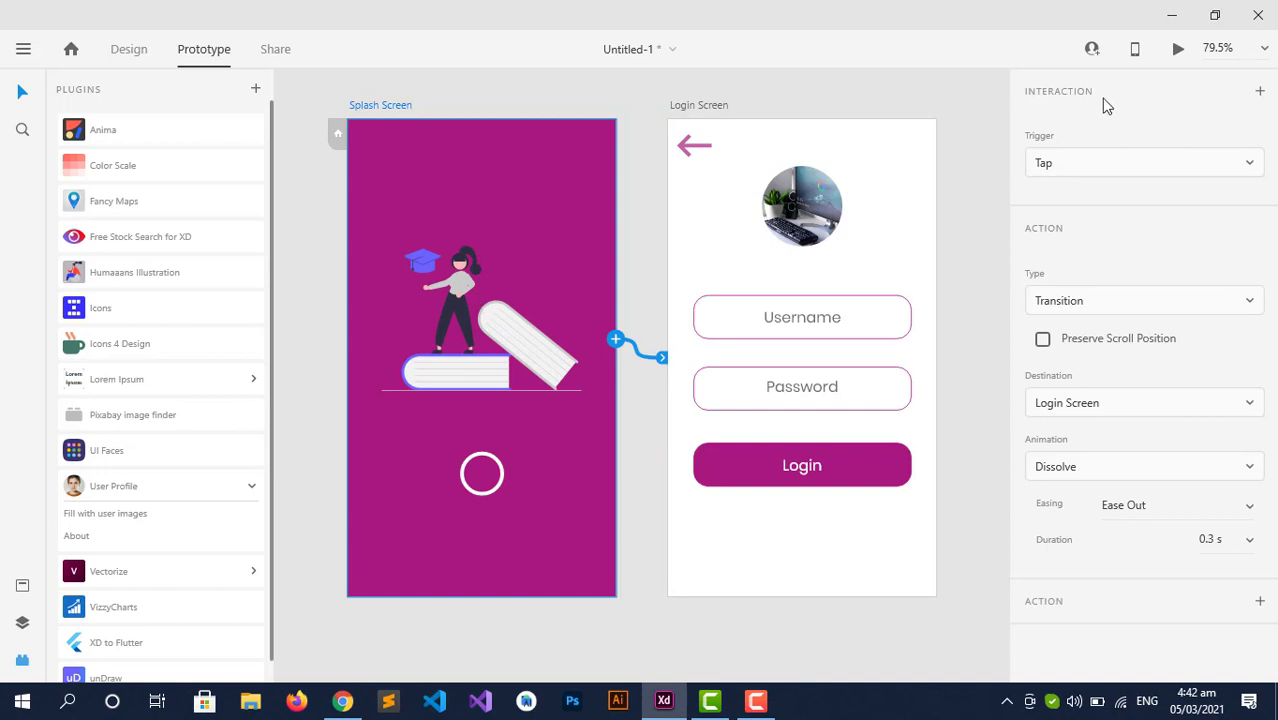
- Preview the prototype, go from the splash screen to the login screen, then close the preview and return to Design mode
left_click(1177, 50)
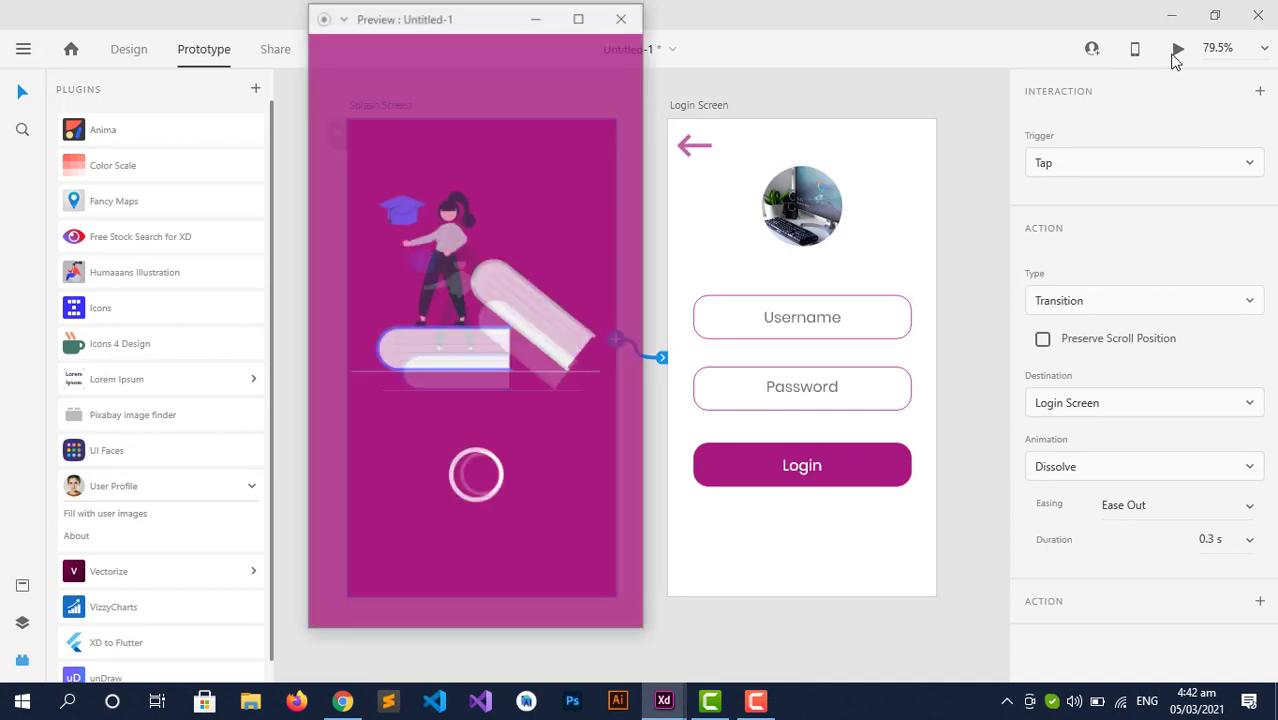
left_click(551, 516)
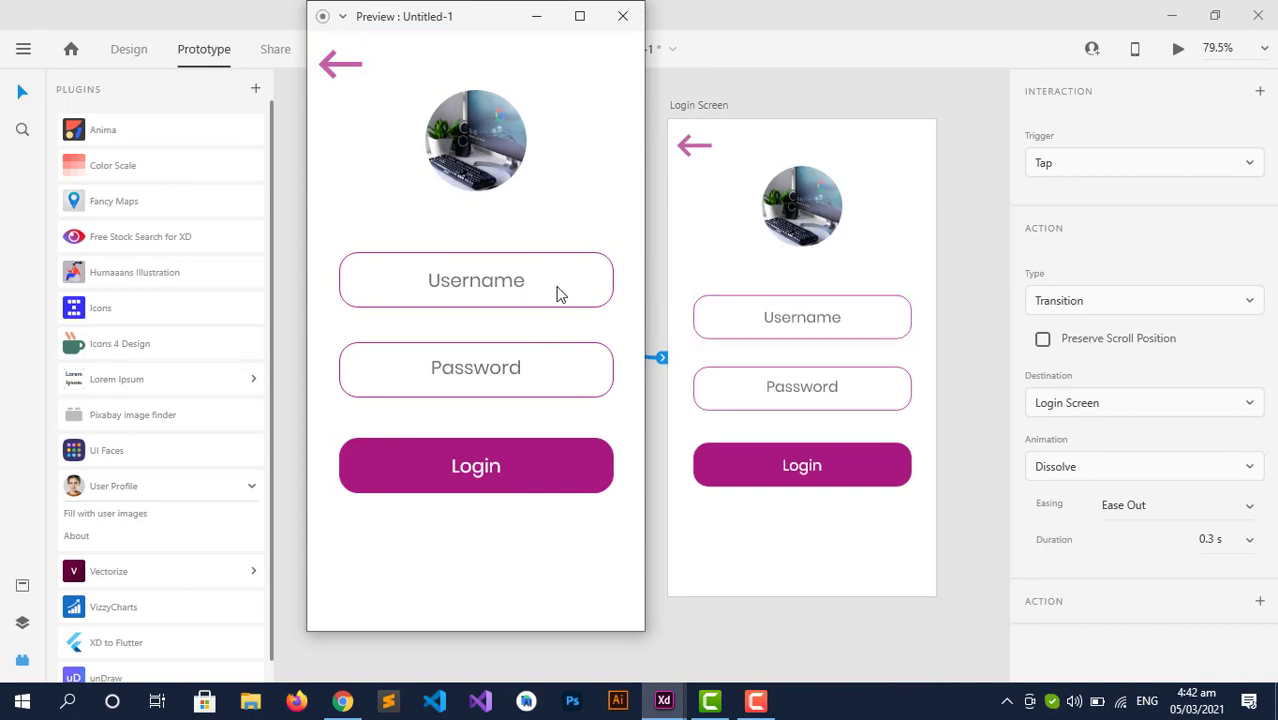
left_click(622, 16)
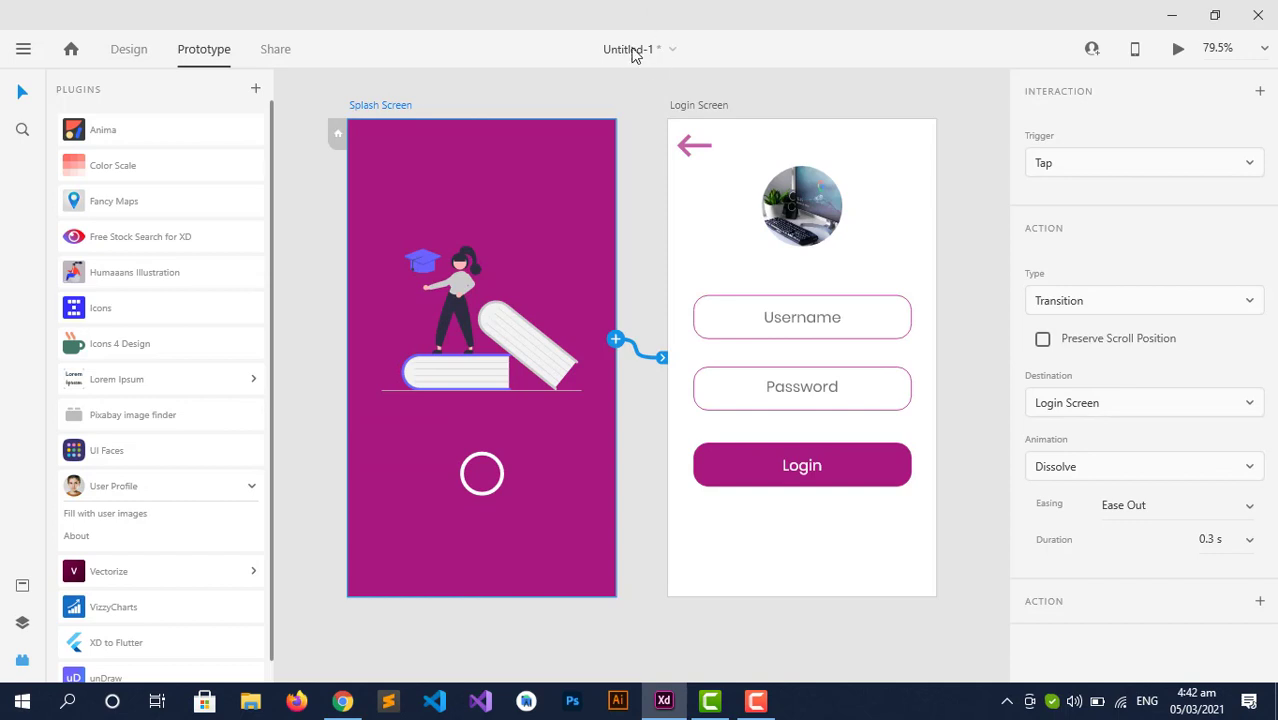
left_click(128, 49)
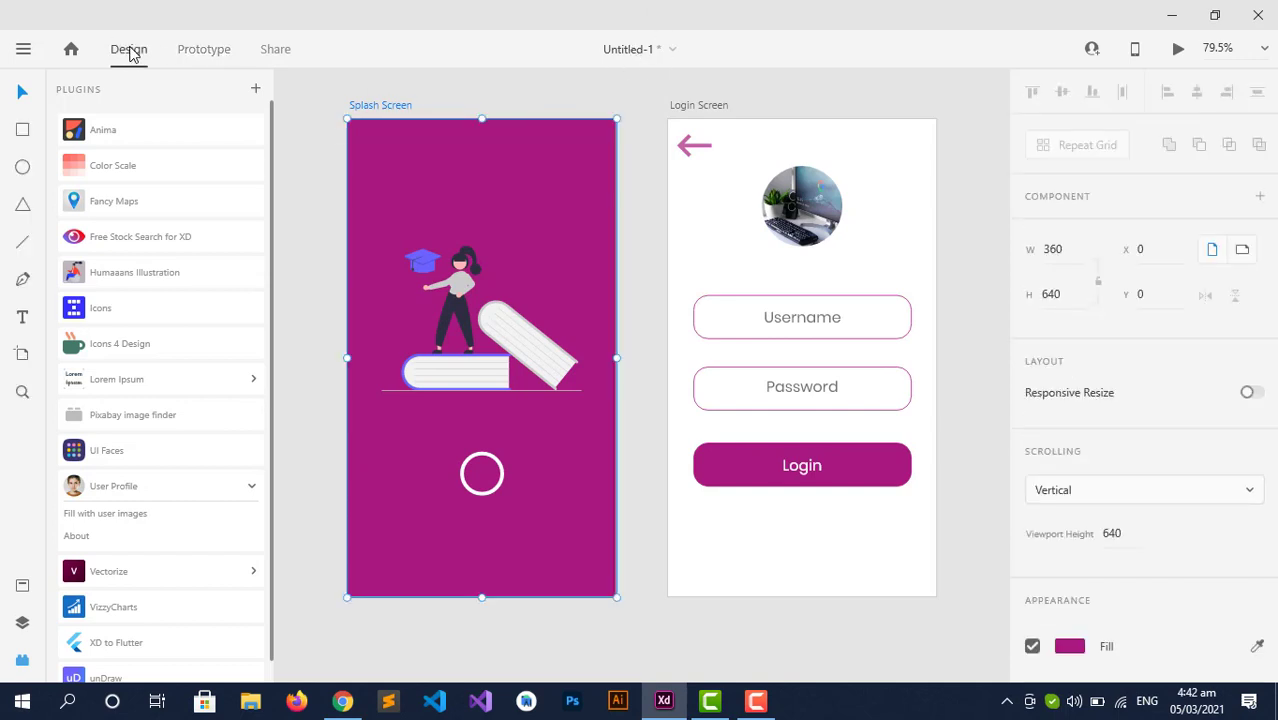
left_click(633, 329)
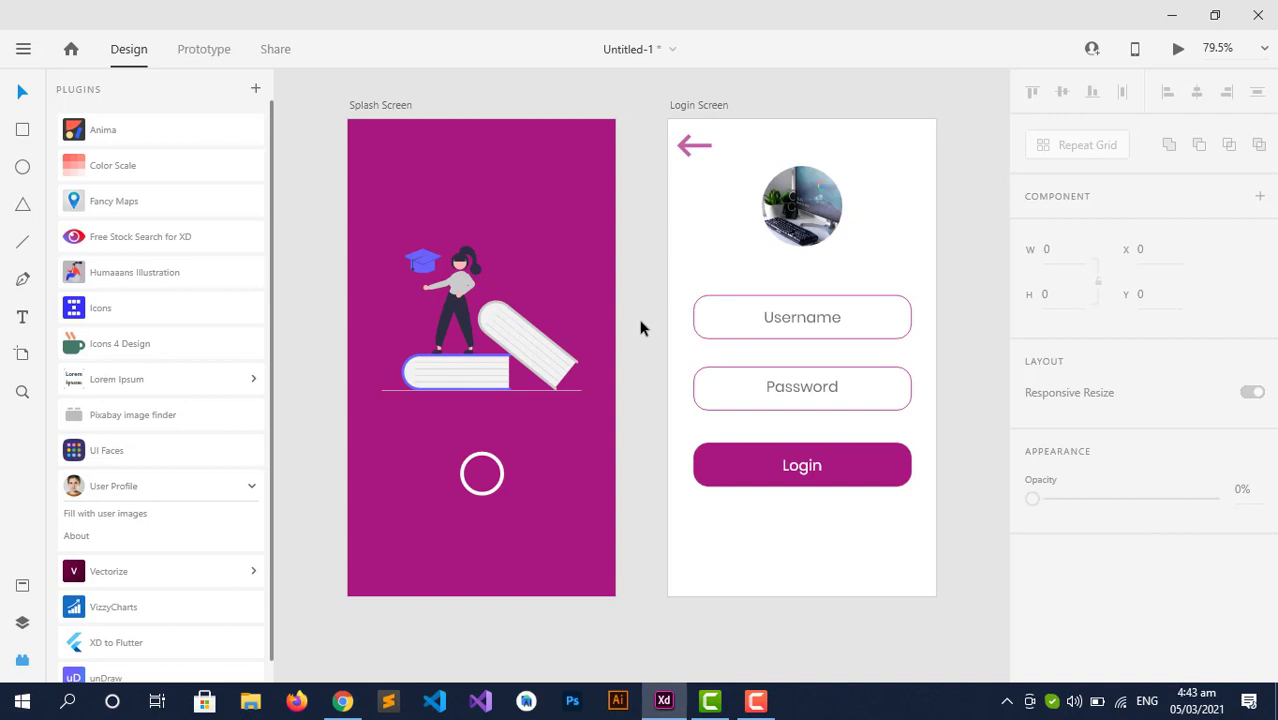
- Switch to Chrome, search for "dribbble" in a new tab, open dribbble.com and browse to its popular designs
left_click(342, 700)
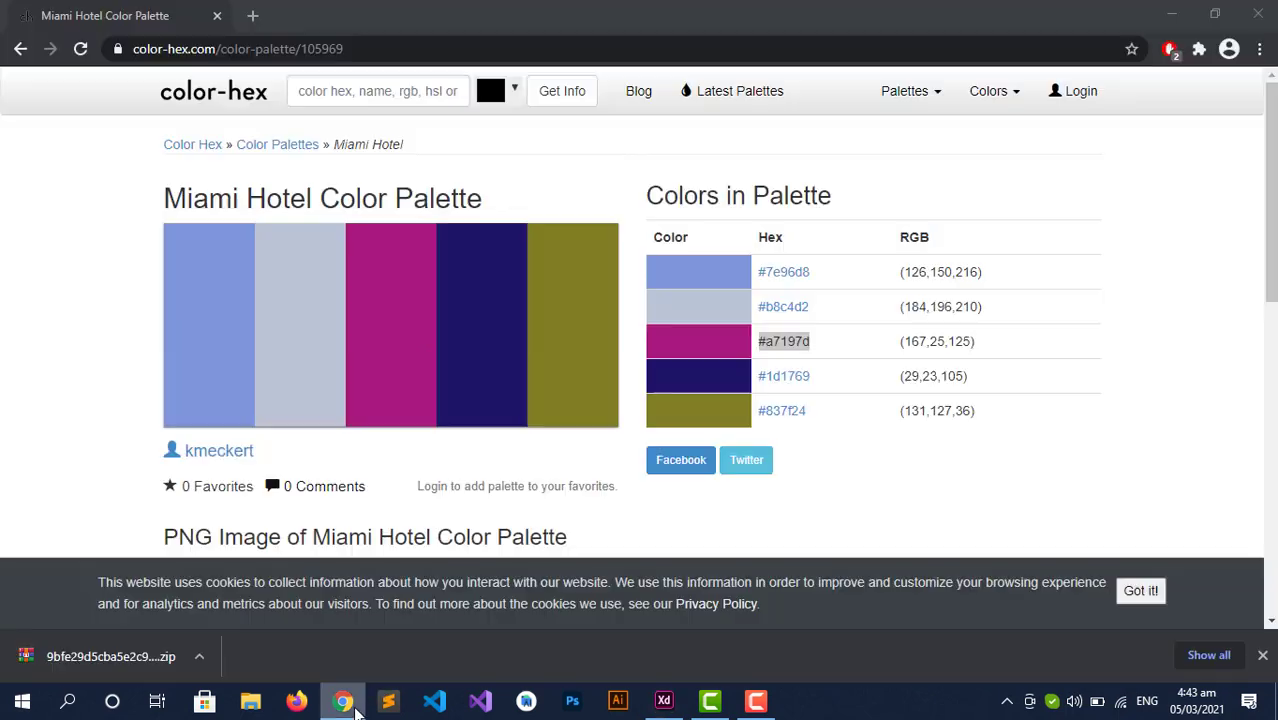
left_click(252, 16)
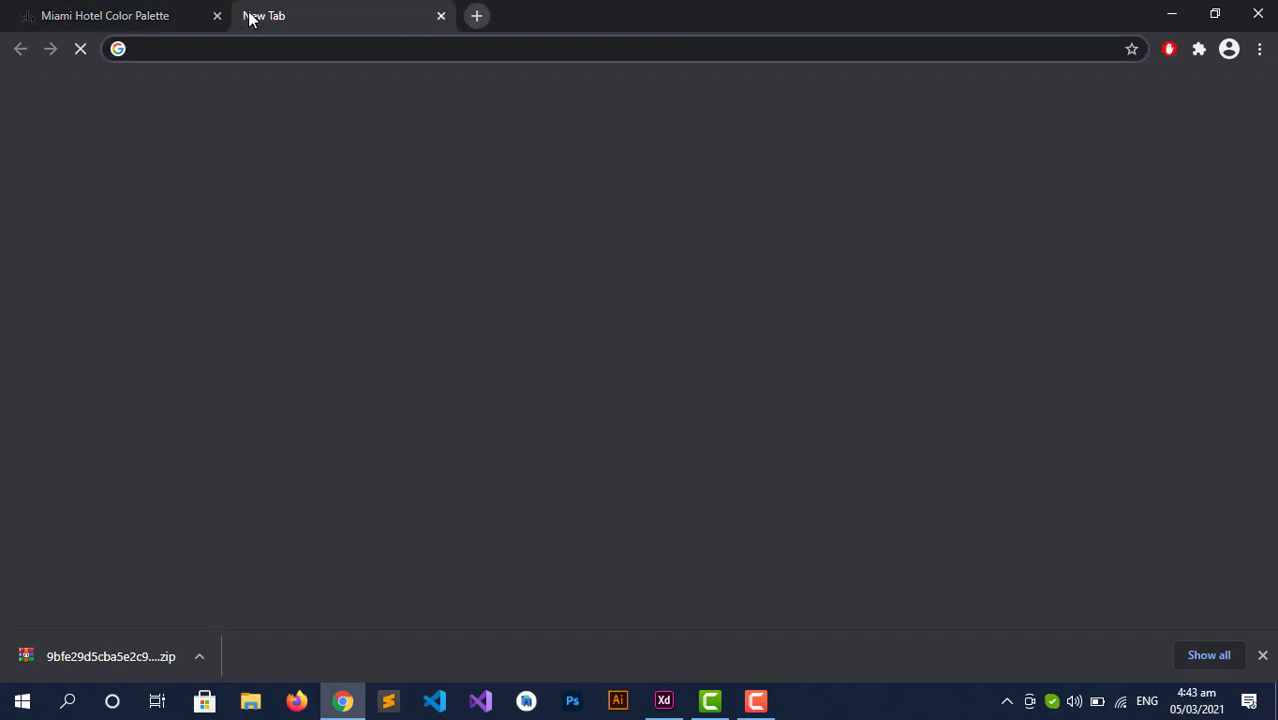
type("dri")
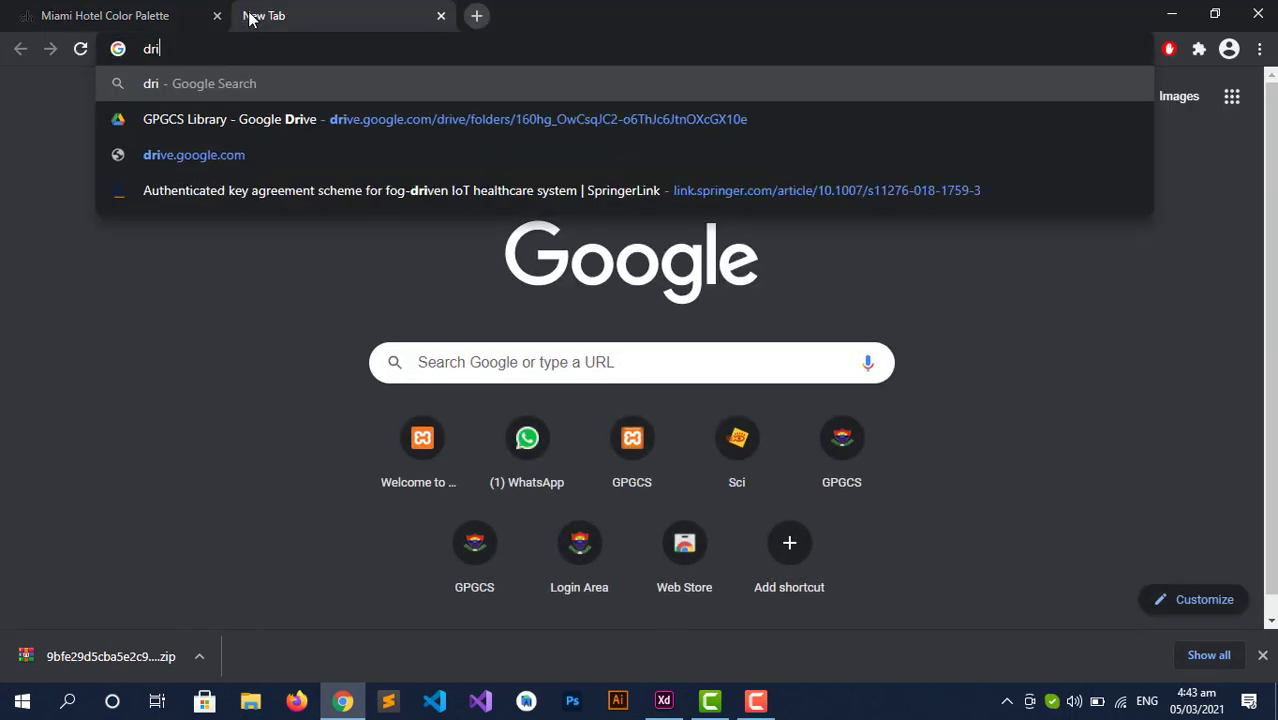
type("bbble")
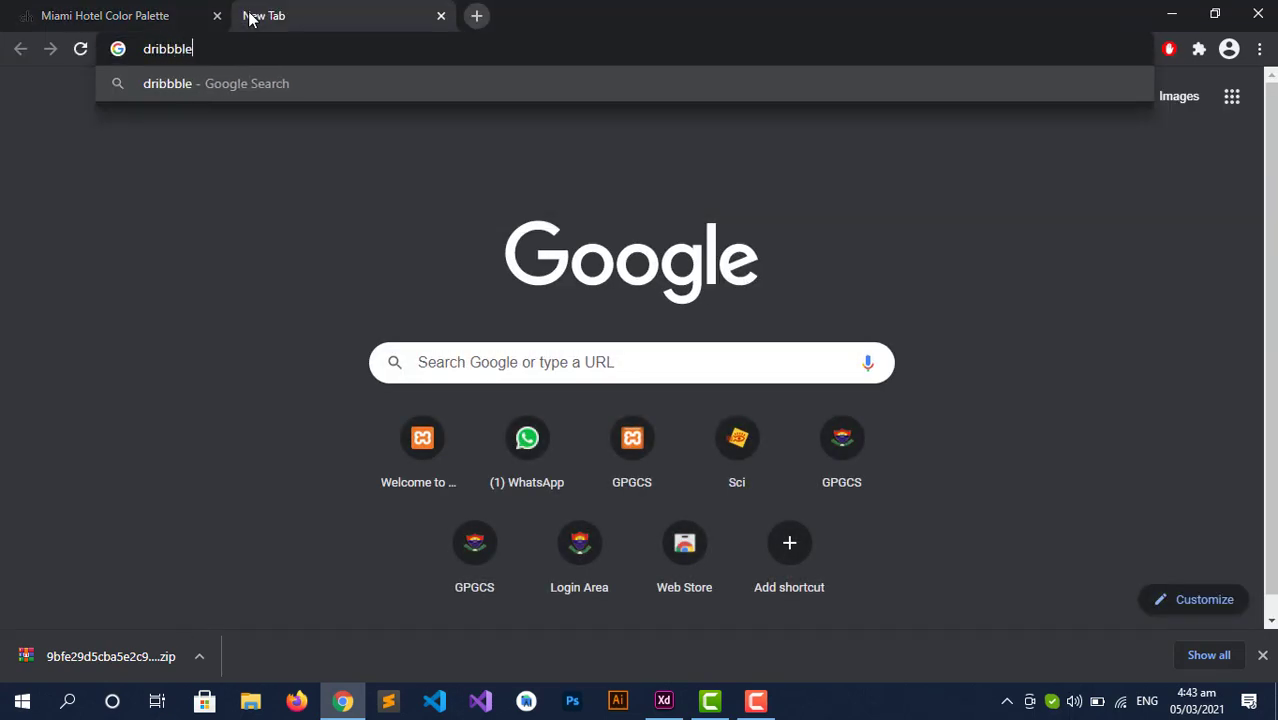
key("Return")
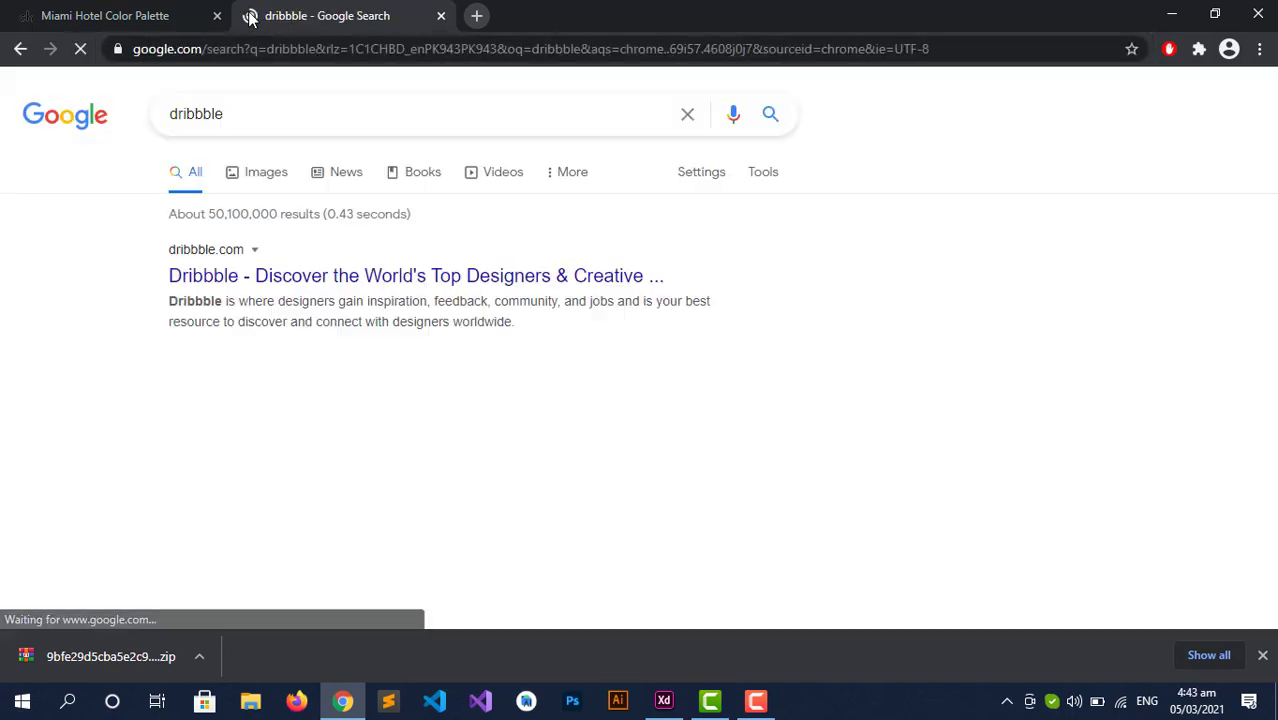
left_click(248, 280)
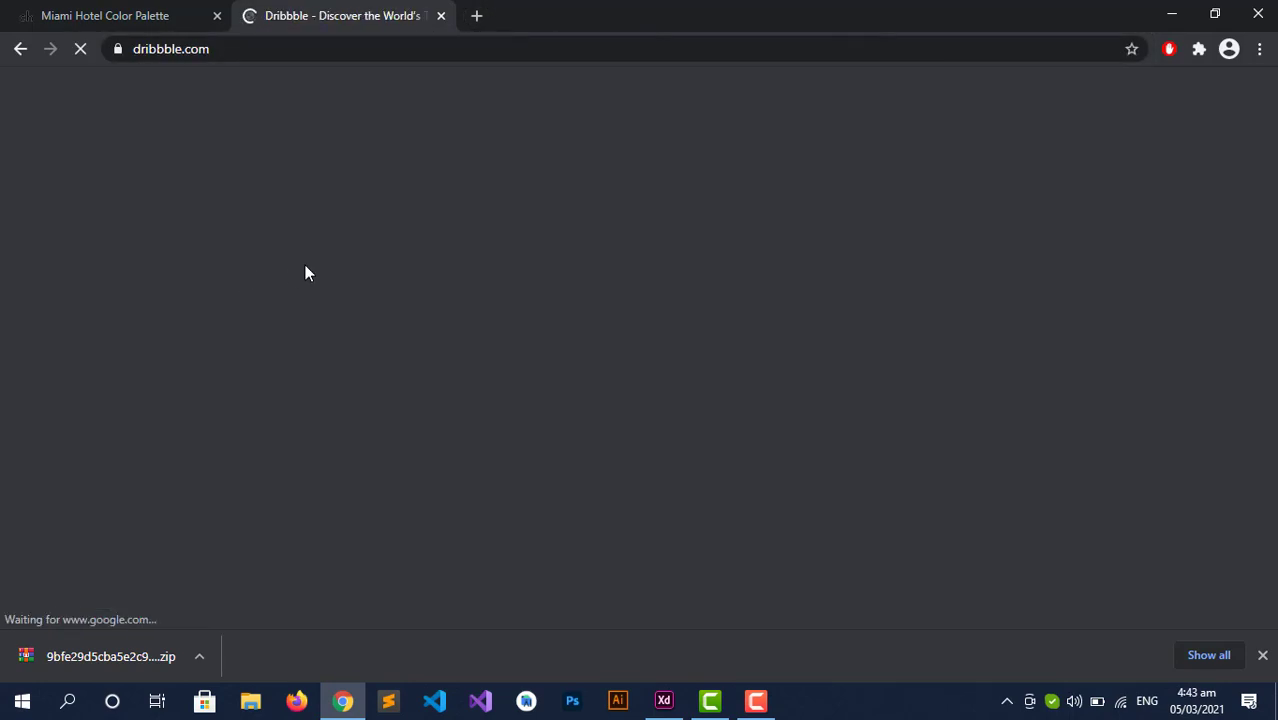
scroll(336, 407, "down", 3)
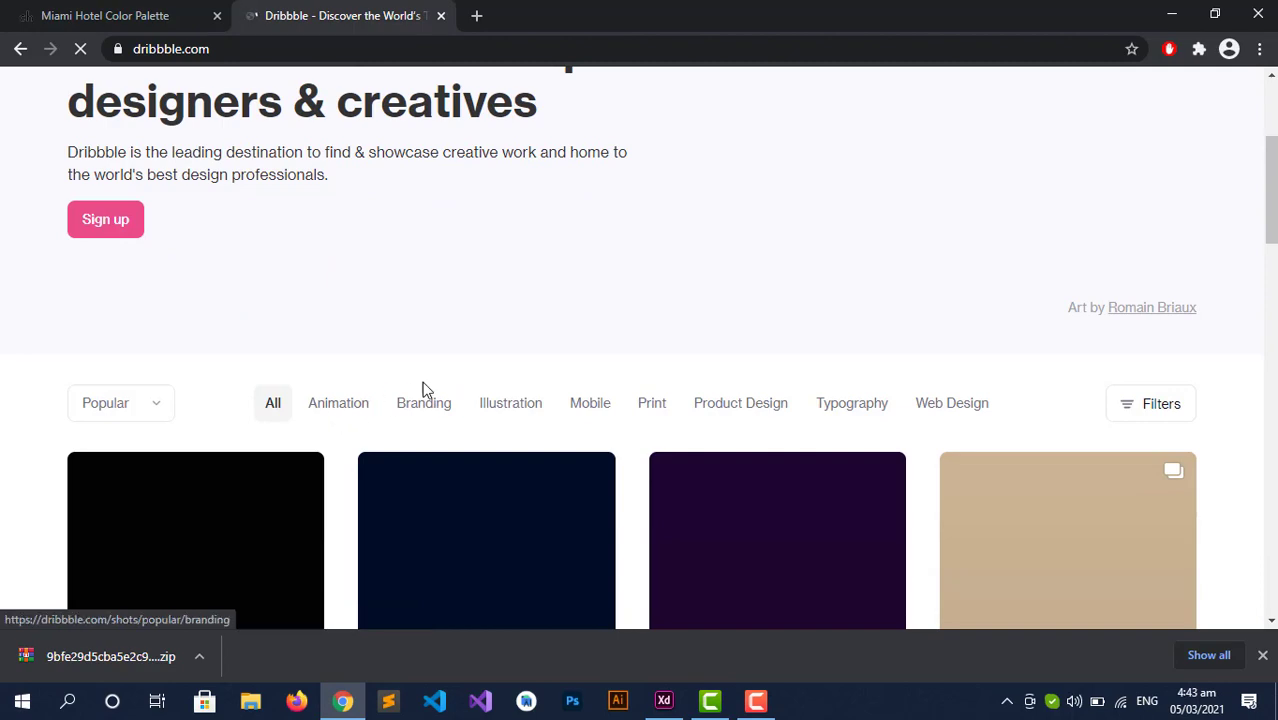
- Open Dribbble's search page and search the shots for "ecommerce app"
scroll(366, 305, "up", 3)
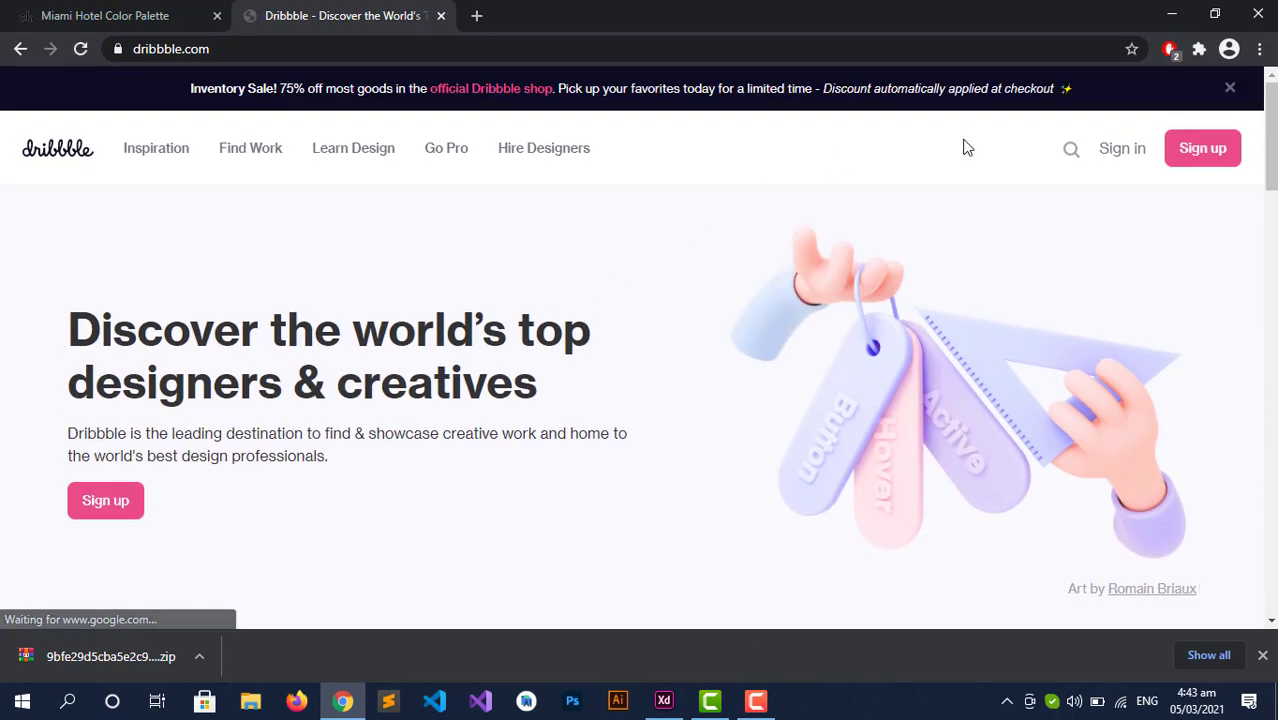
left_click(1072, 150)
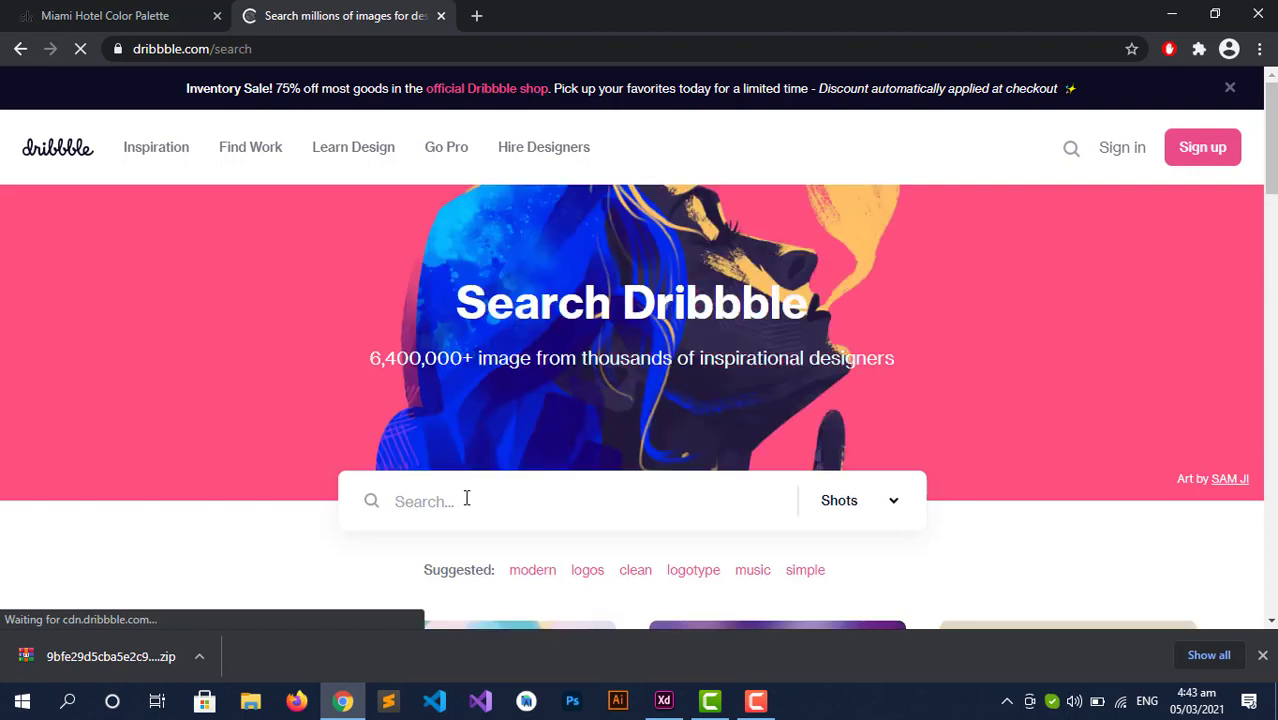
left_click(466, 498)
type("e")
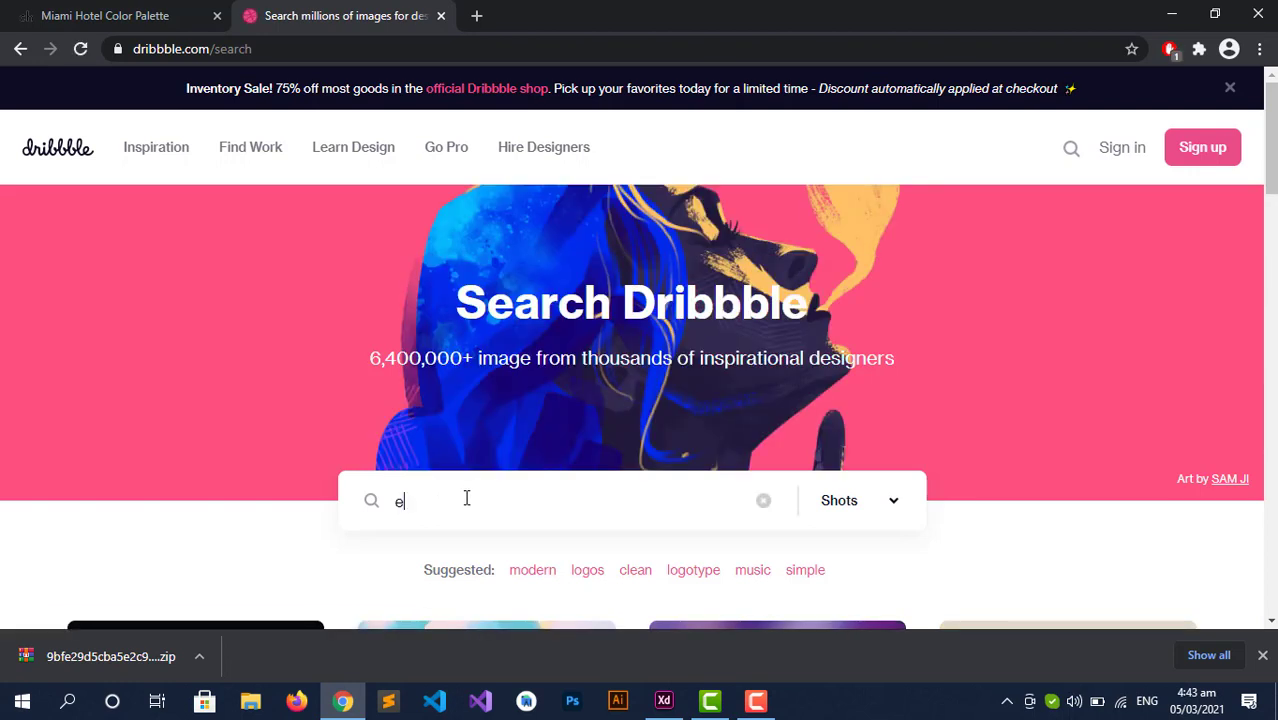
type("commerce app")
key("Return")
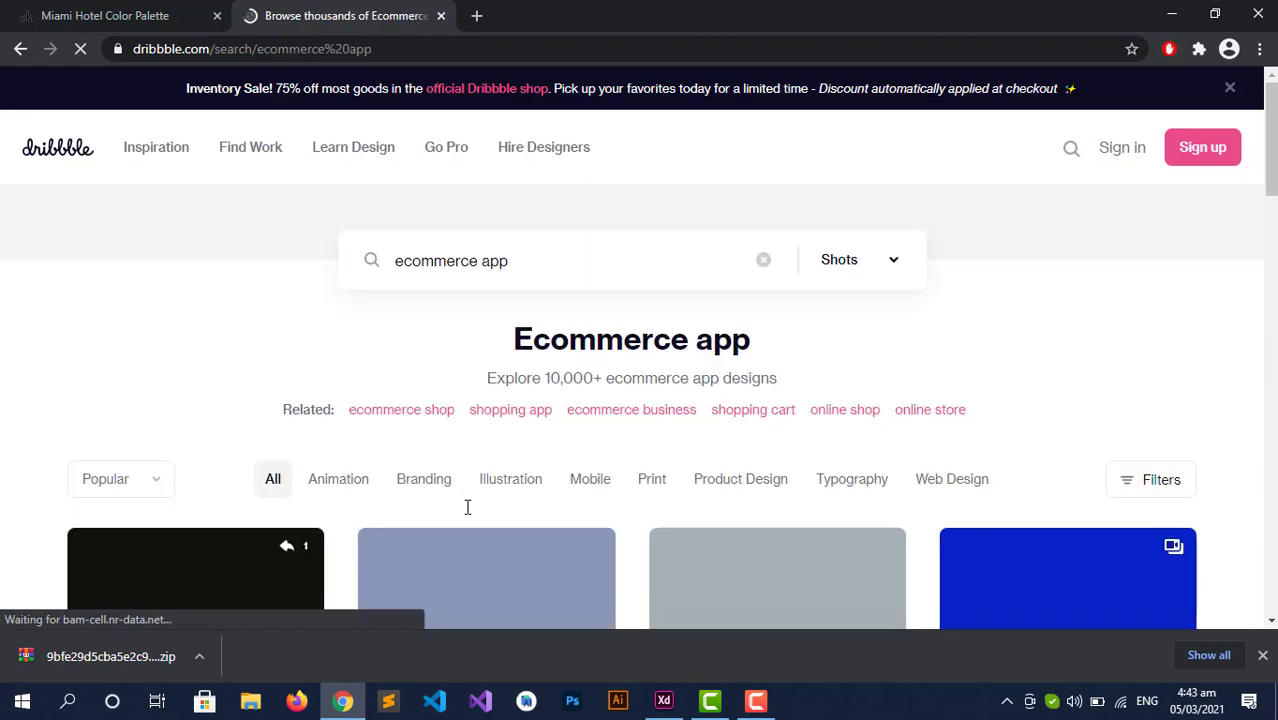
- Try to open the OOMAH furniture app shot from the ecommerce app results, then dismiss the sign-up dialog
scroll(467, 507, "down", 3)
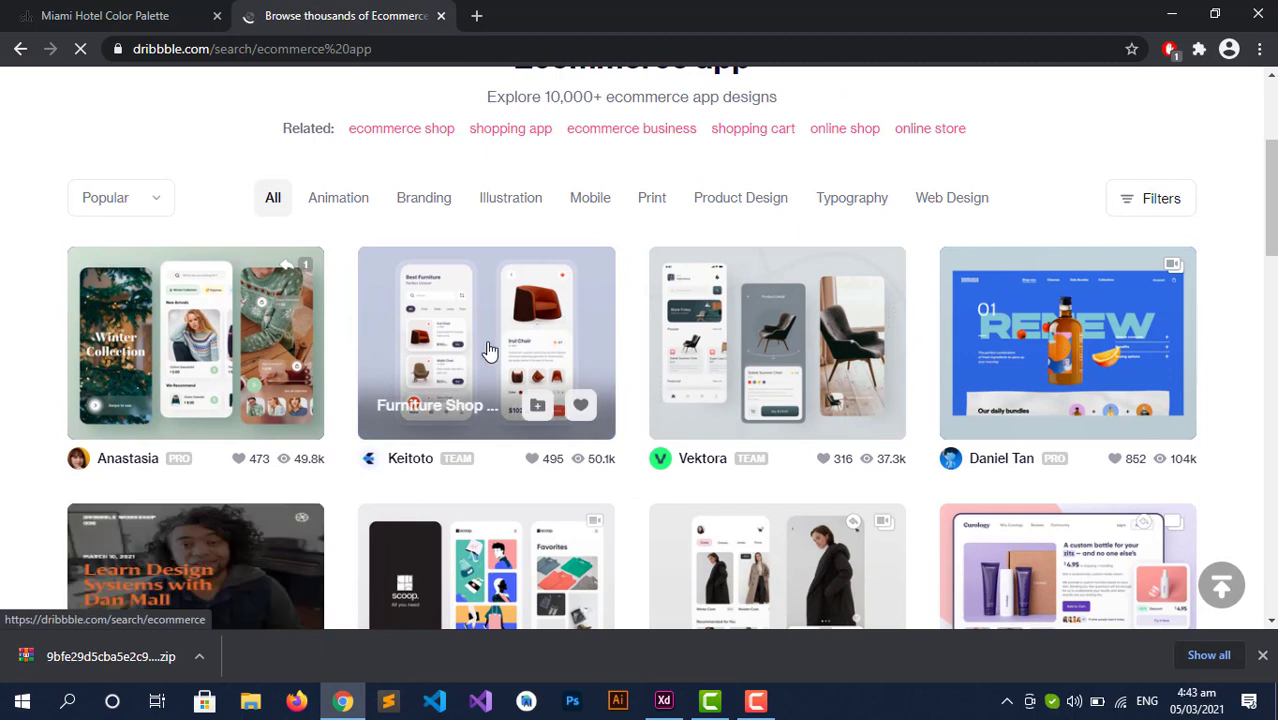
left_click(716, 350)
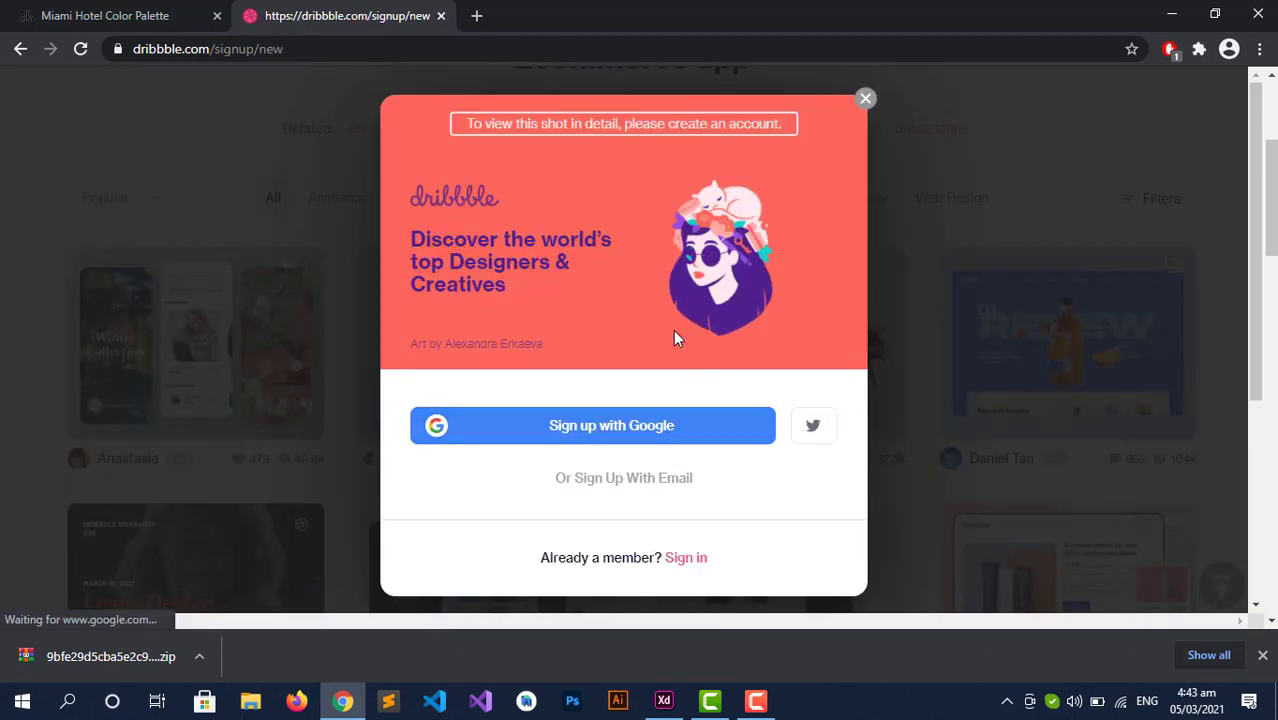
left_click(865, 99)
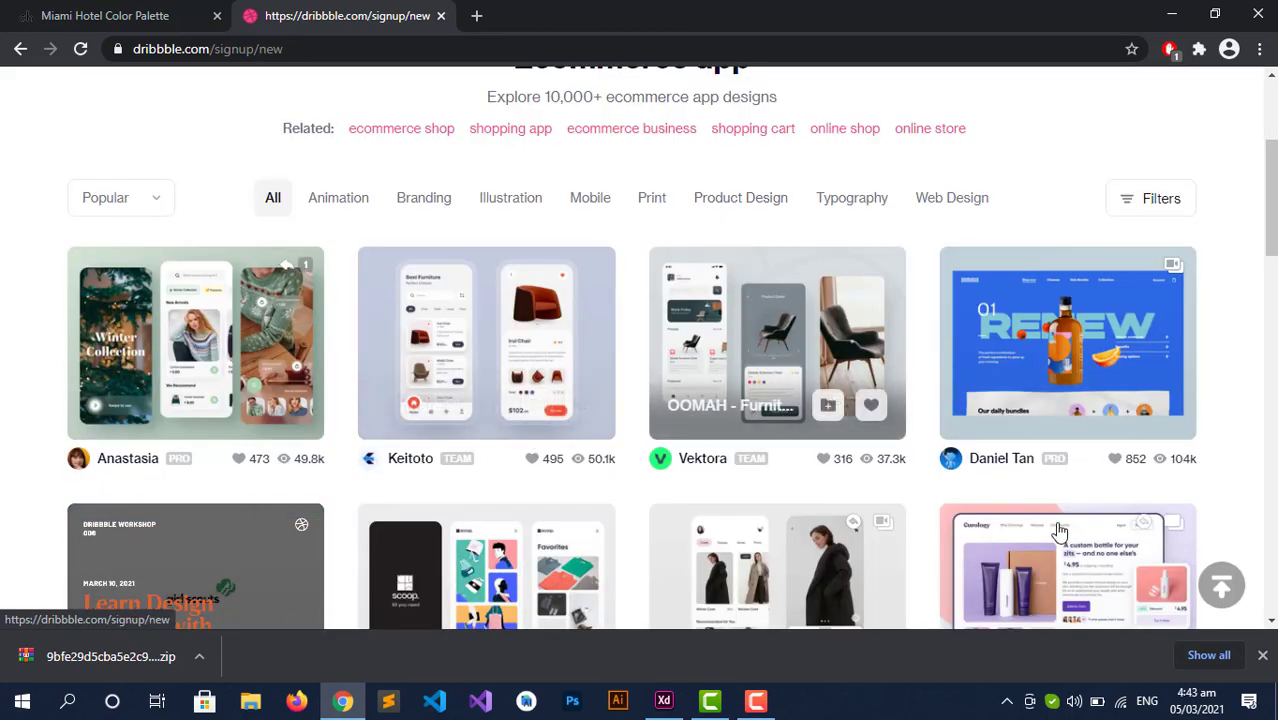
- Close the browser's downloads bar and browse further through the ecommerce app designs for inspiration
left_click(1262, 657)
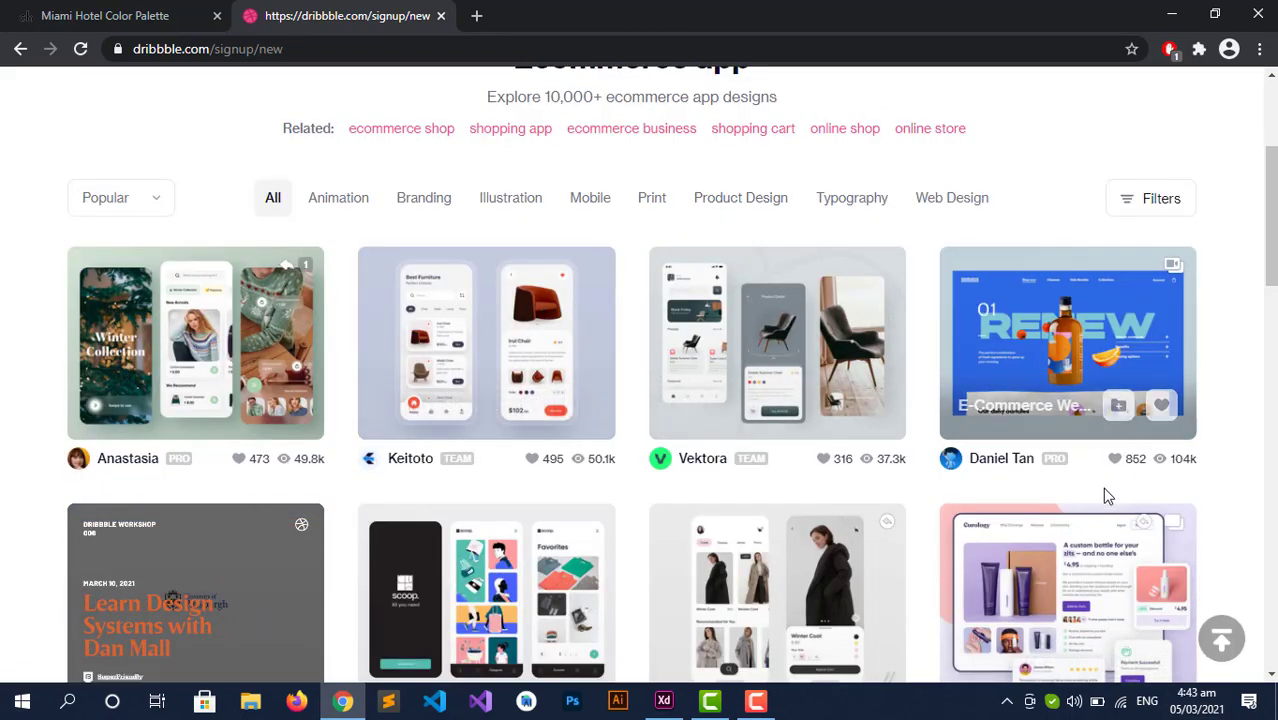
scroll(919, 520, "down", 1)
scroll(919, 520, "down", 3)
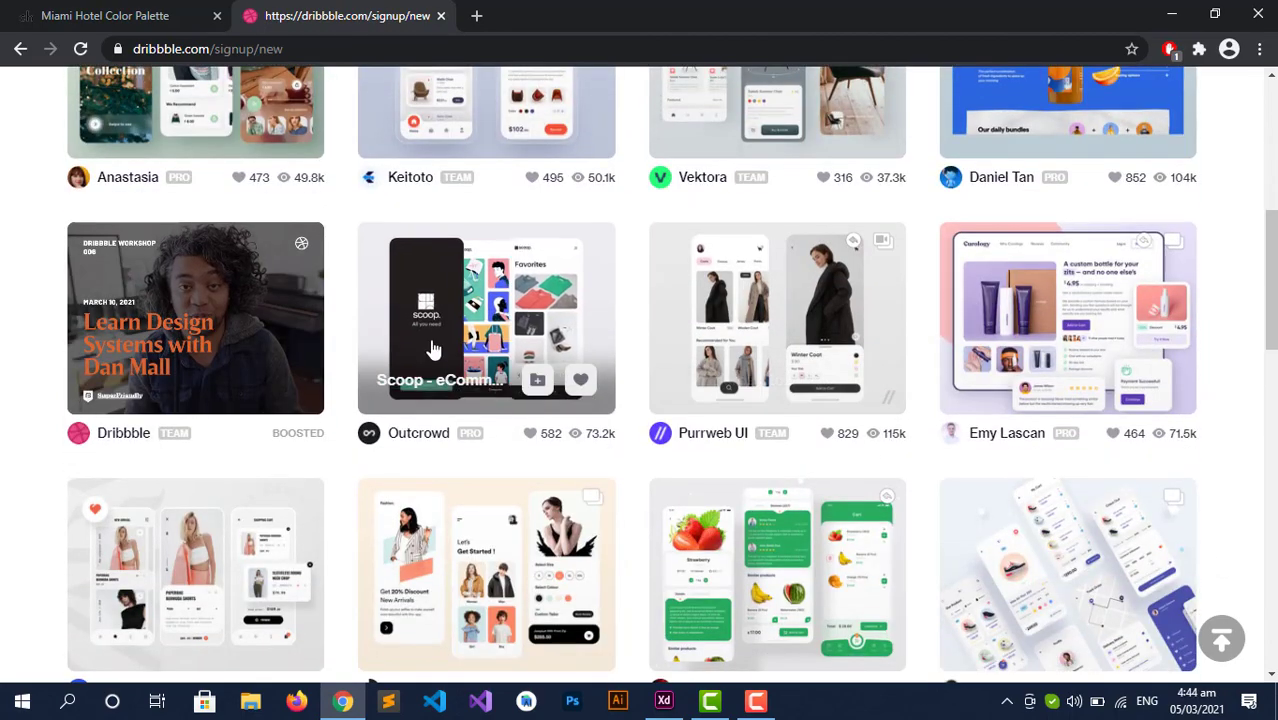
scroll(456, 451, "down", 3)
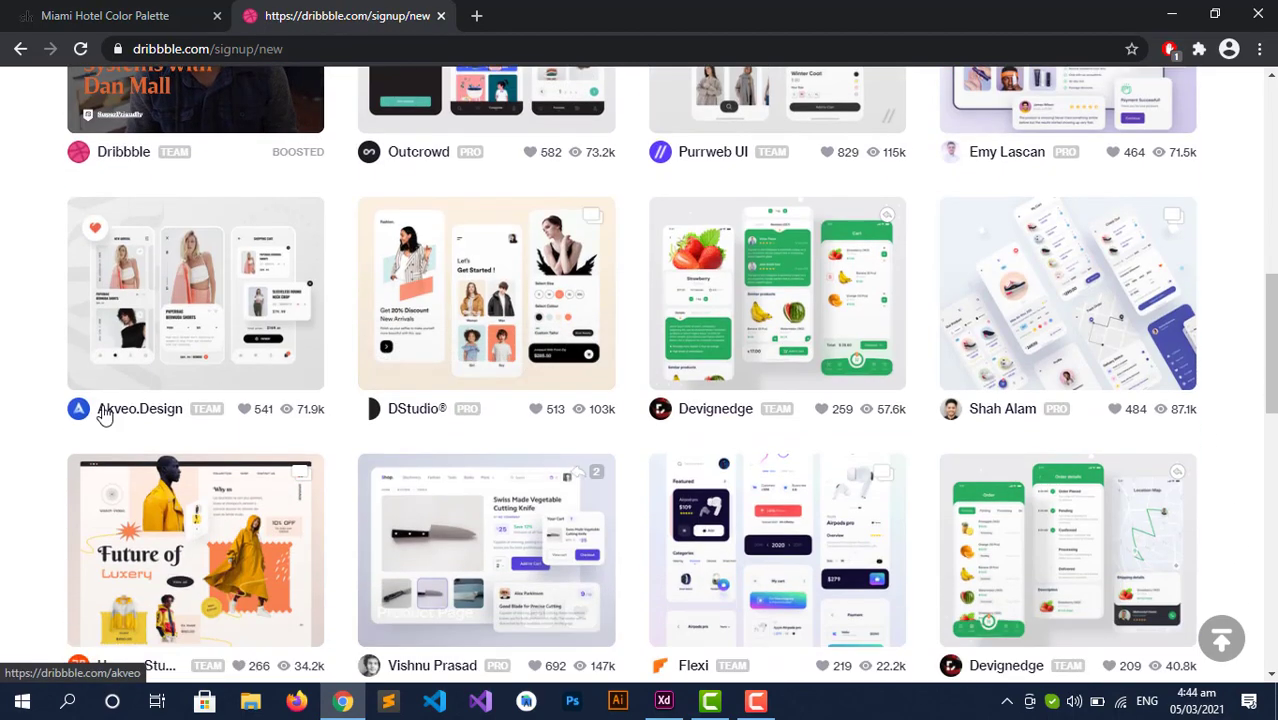